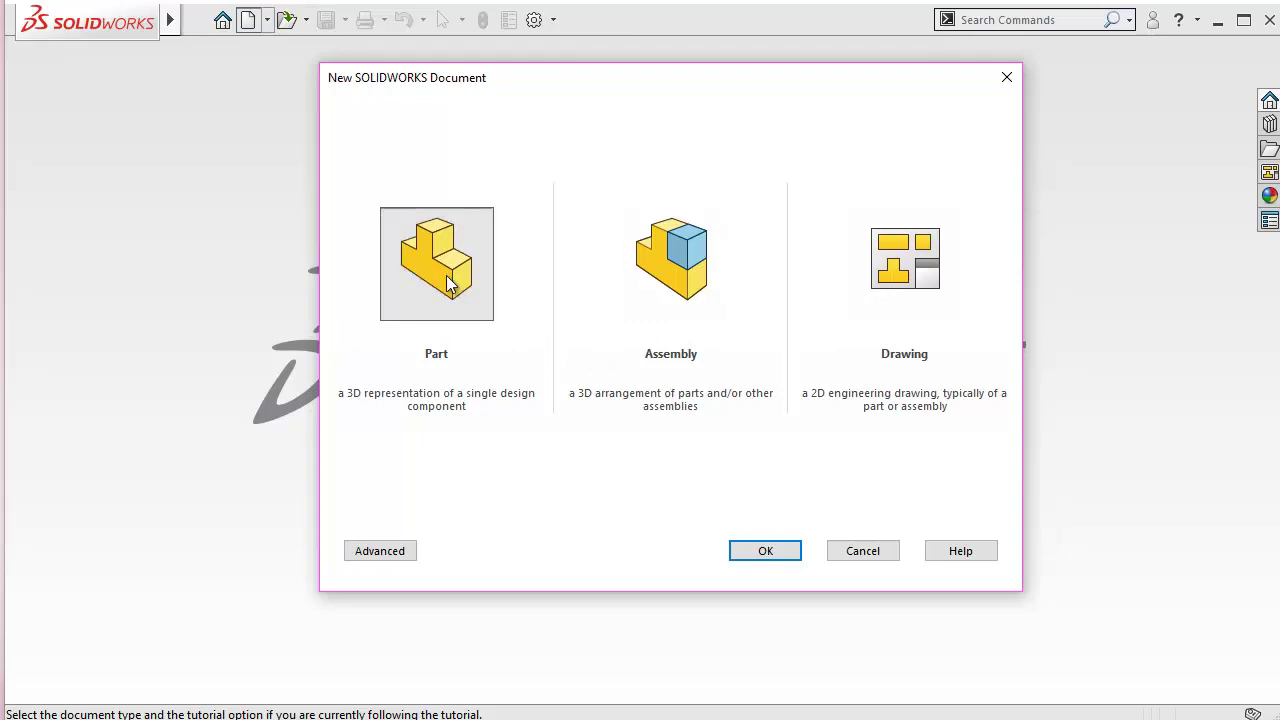
# - Create a new part document and start a sketch on the Top Plane
pyautogui.click(770, 552)
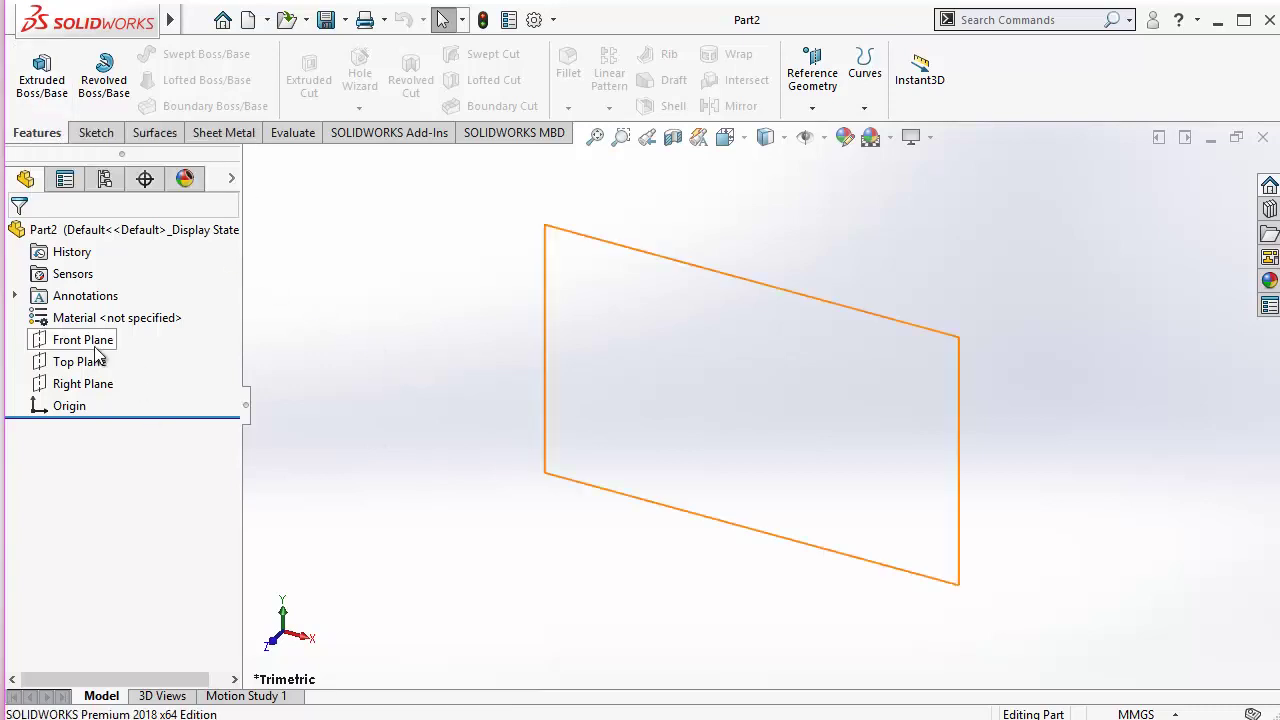
pyautogui.click(96, 134)
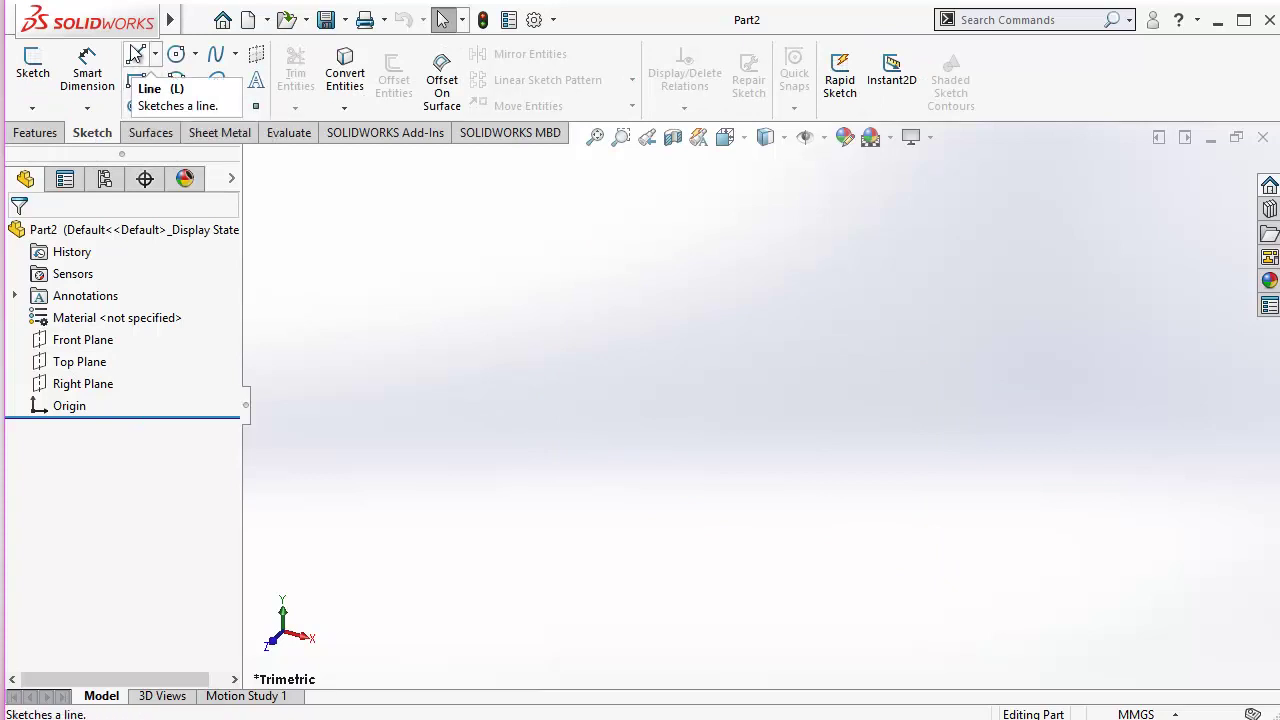
pyautogui.click(80, 362)
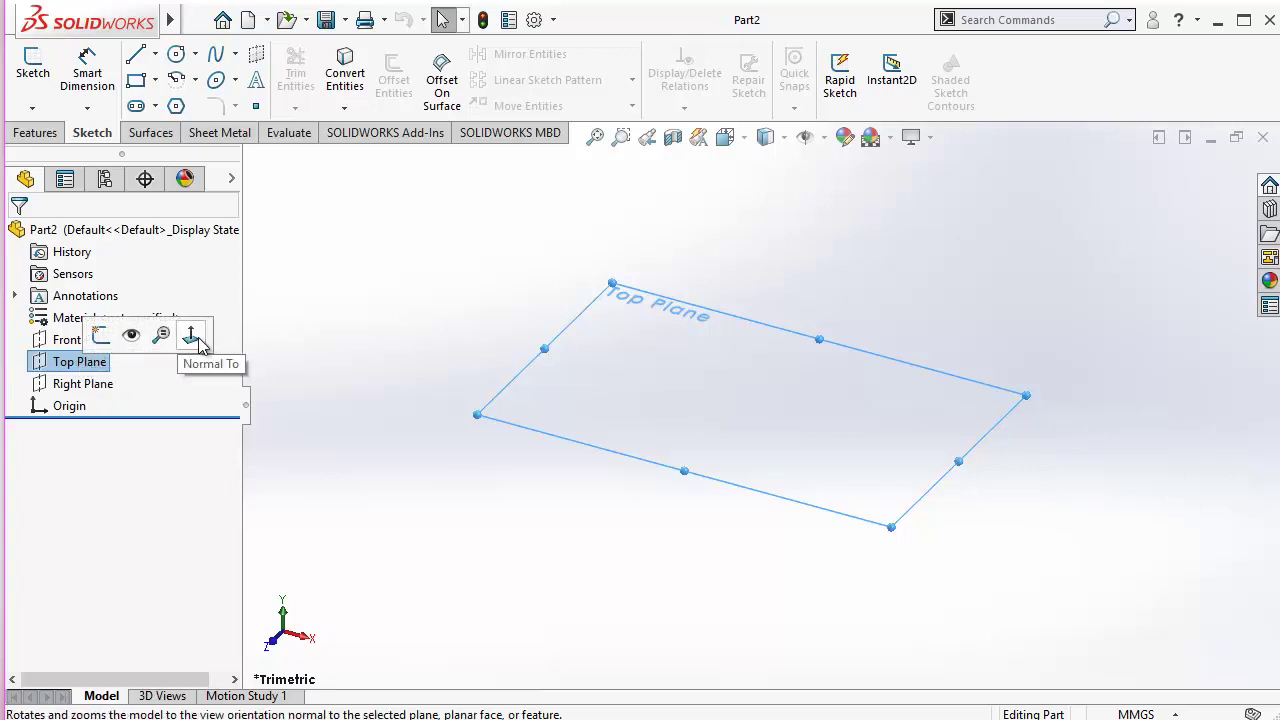
pyautogui.click(101, 341)
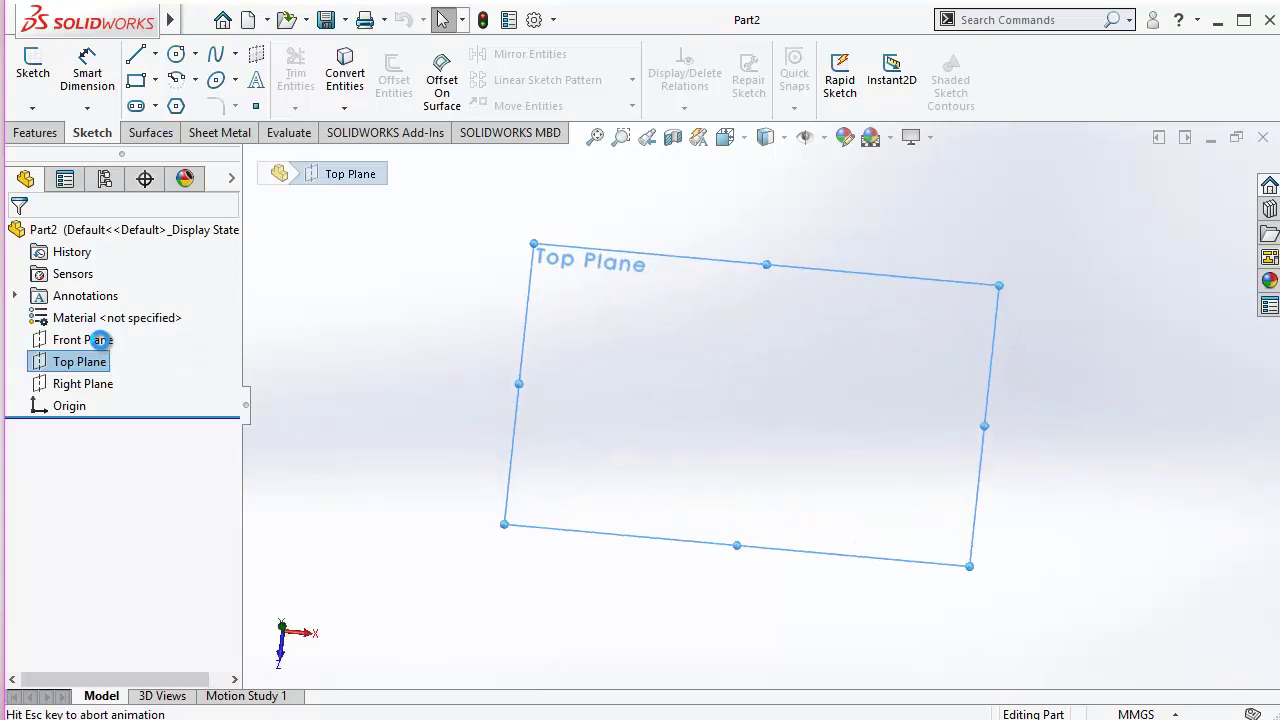
pyautogui.click(425, 417)
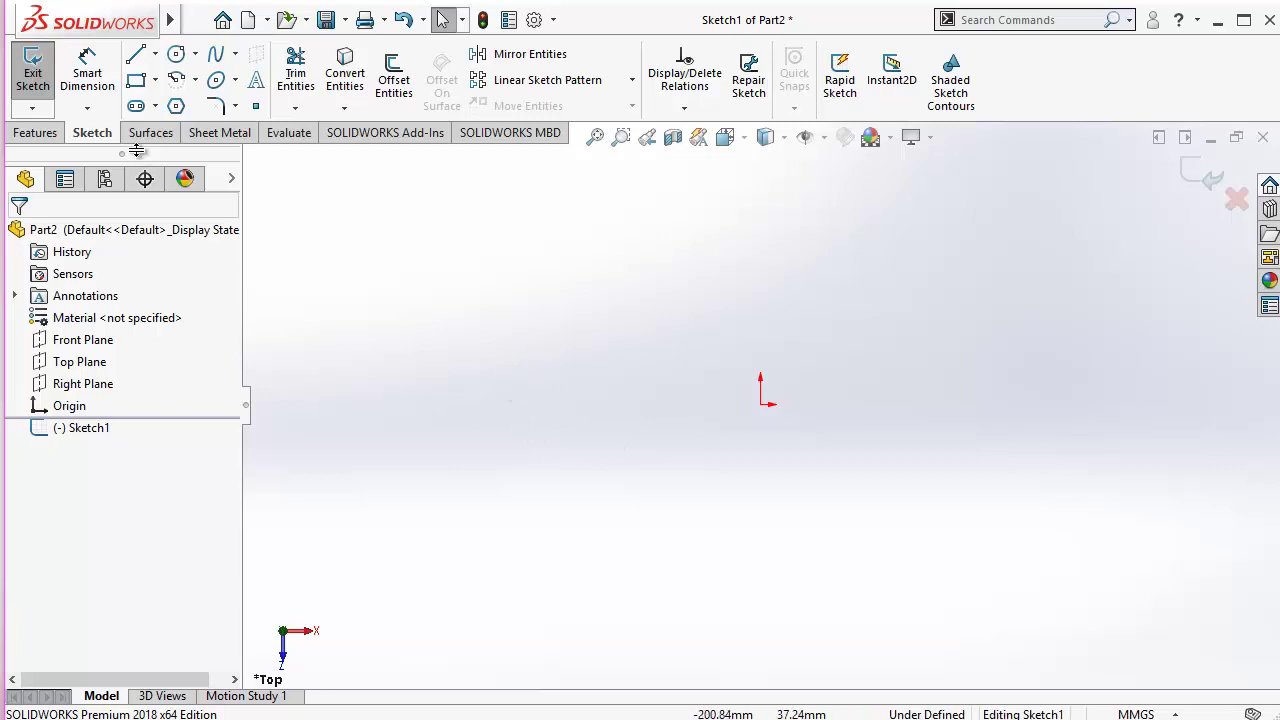
# - Sketch a horizontal line about 112 mm long, starting at the origin
pyautogui.click(155, 55)
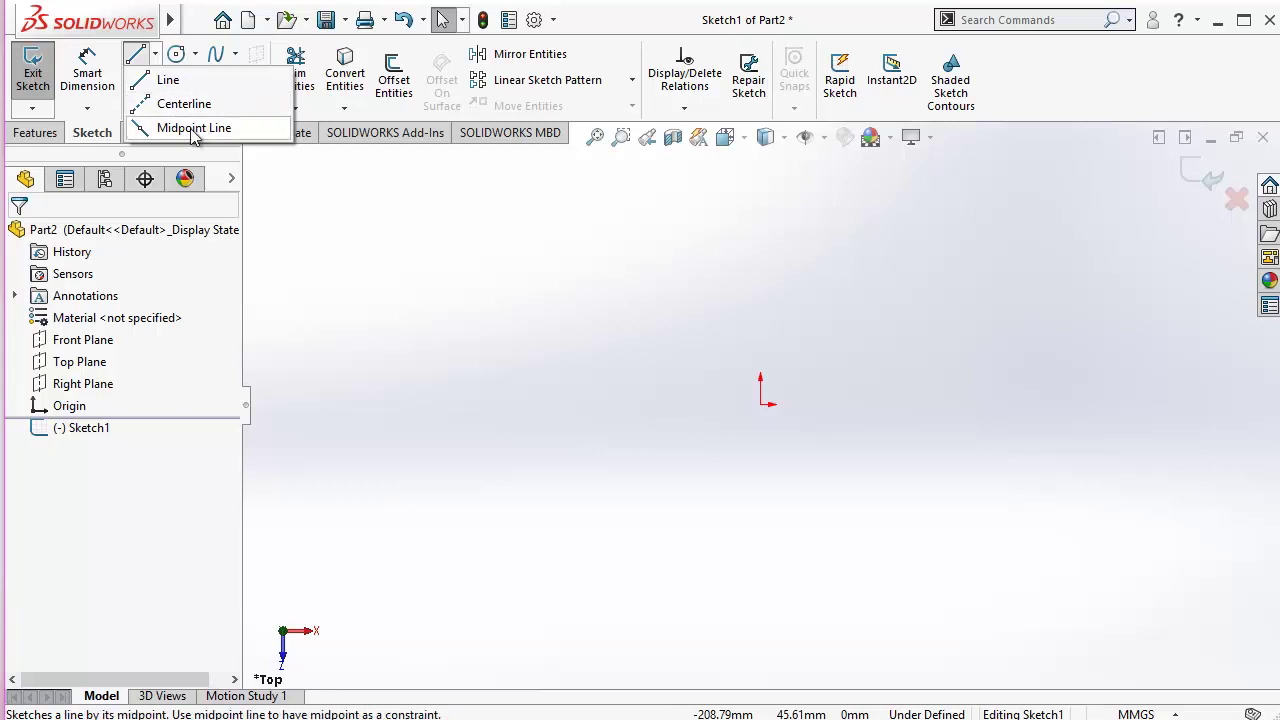
pyautogui.click(165, 80)
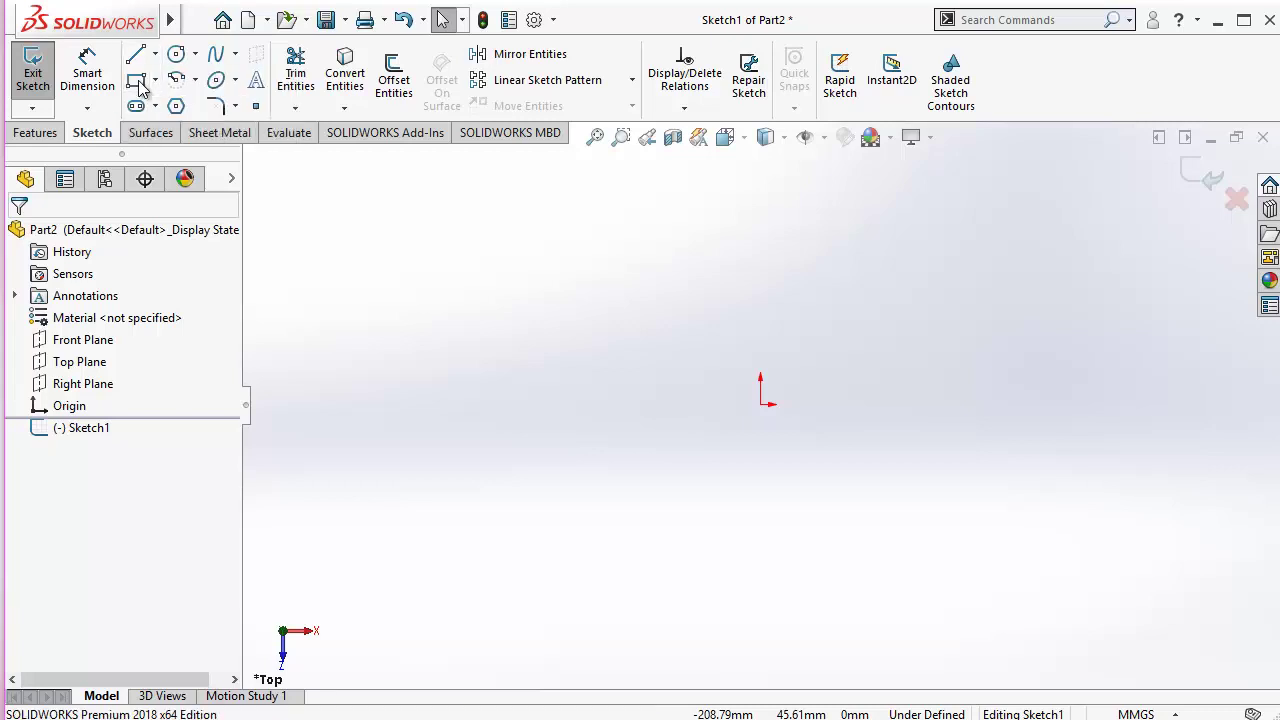
pyautogui.click(760, 404)
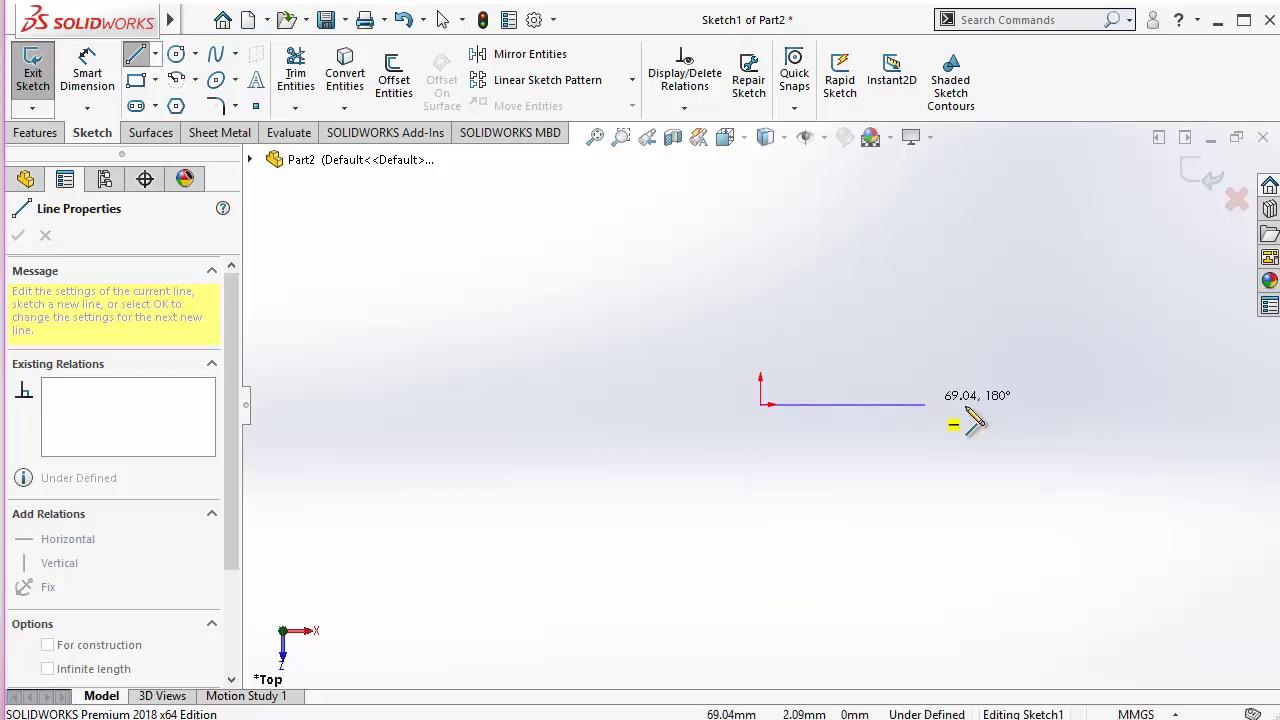
pyautogui.click(1028, 405)
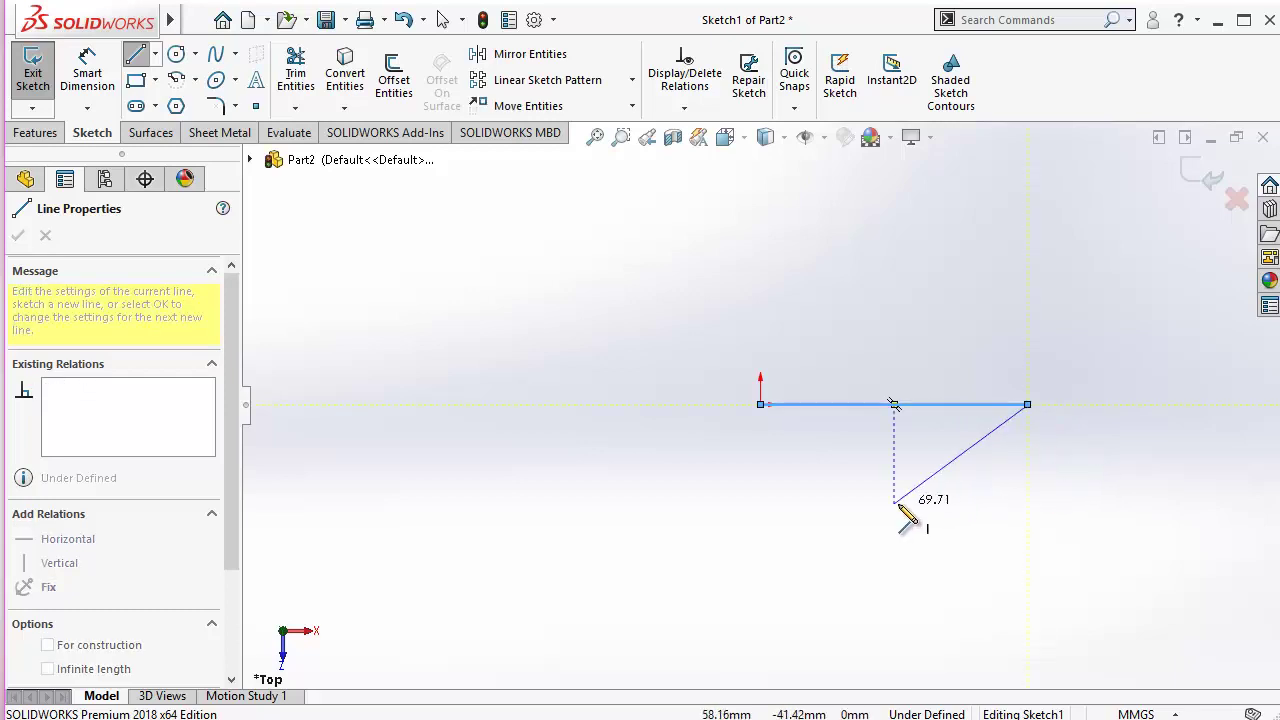
pyautogui.press('Escape')
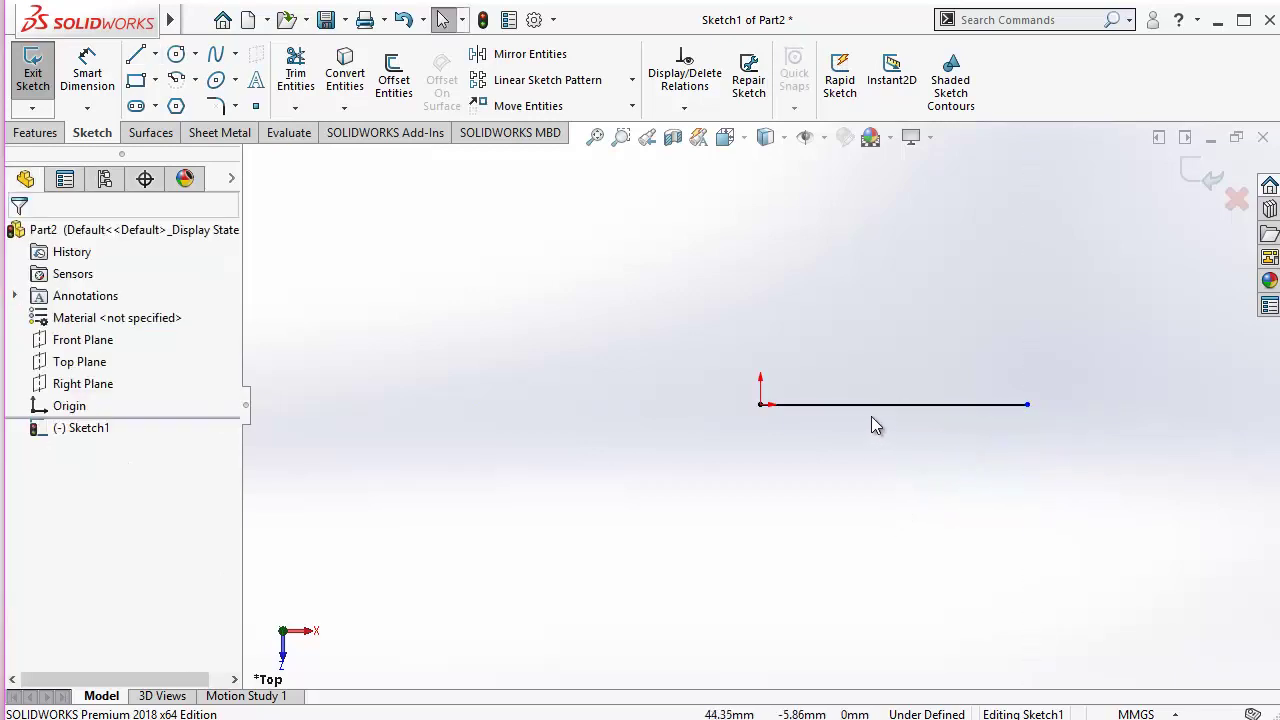
# - Dimension the horizontal line's length below it and set it to 100 mm
pyautogui.click(87, 80)
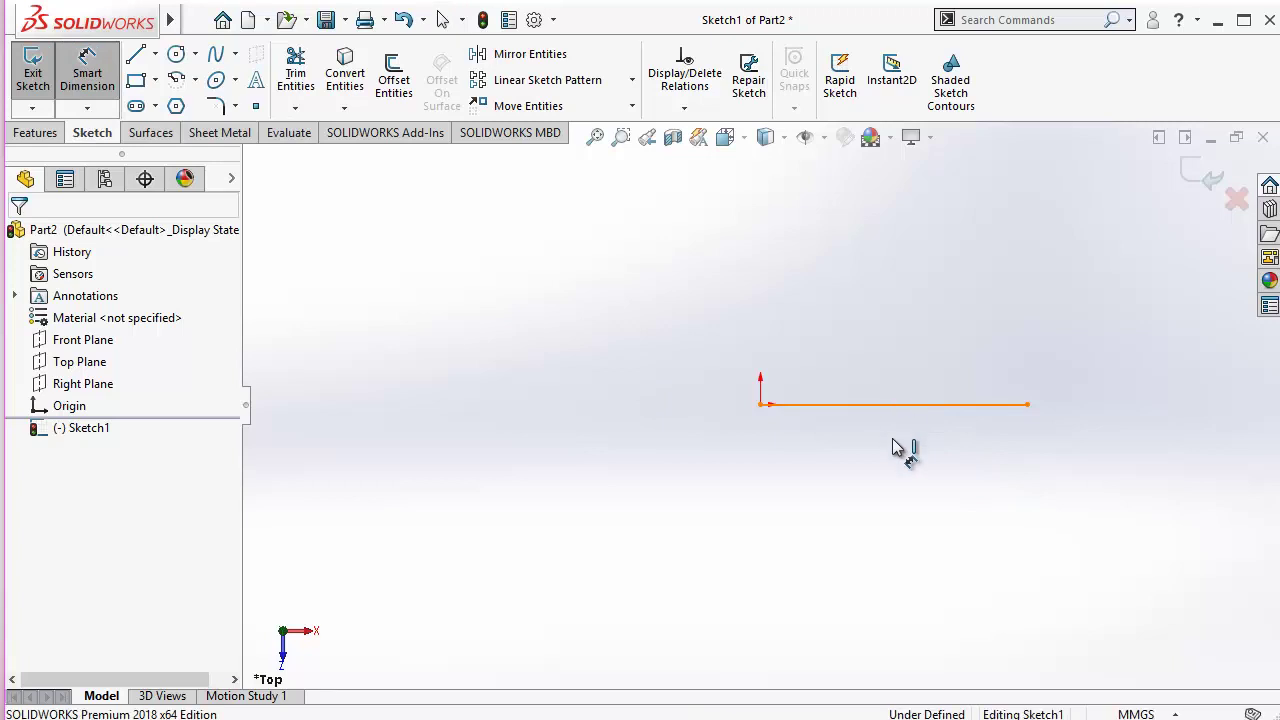
pyautogui.click(894, 406)
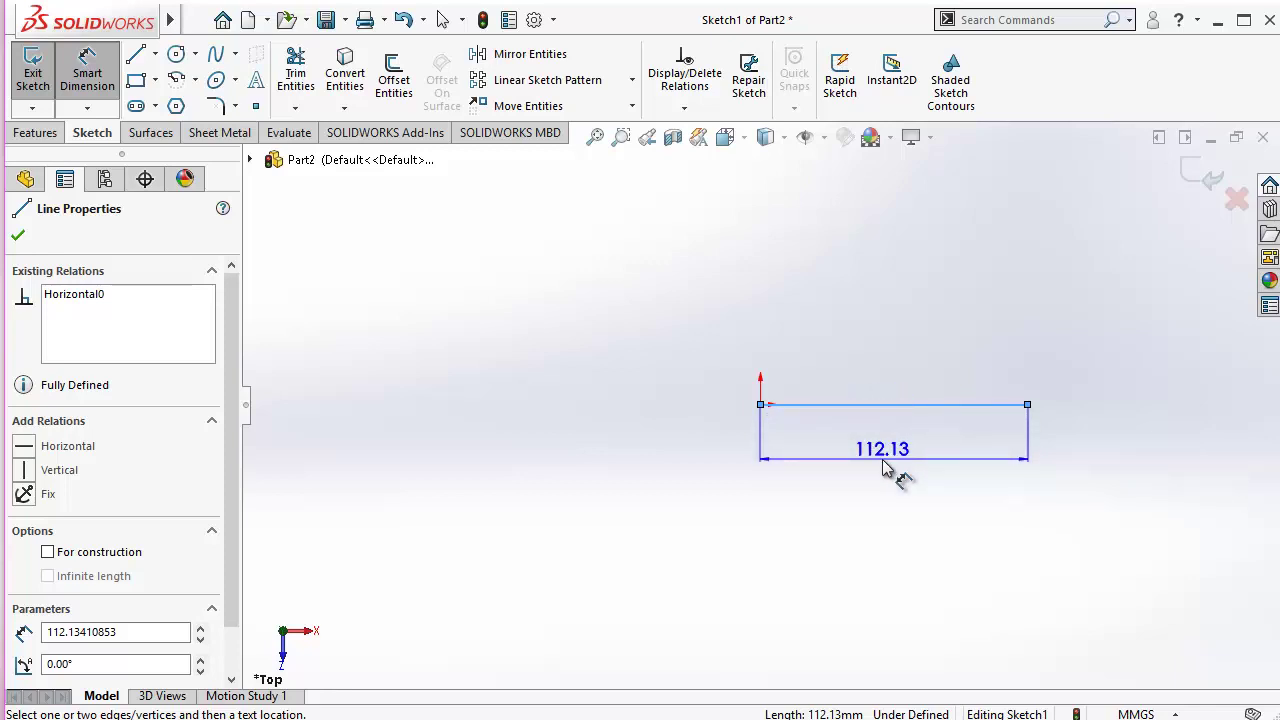
pyautogui.click(882, 461)
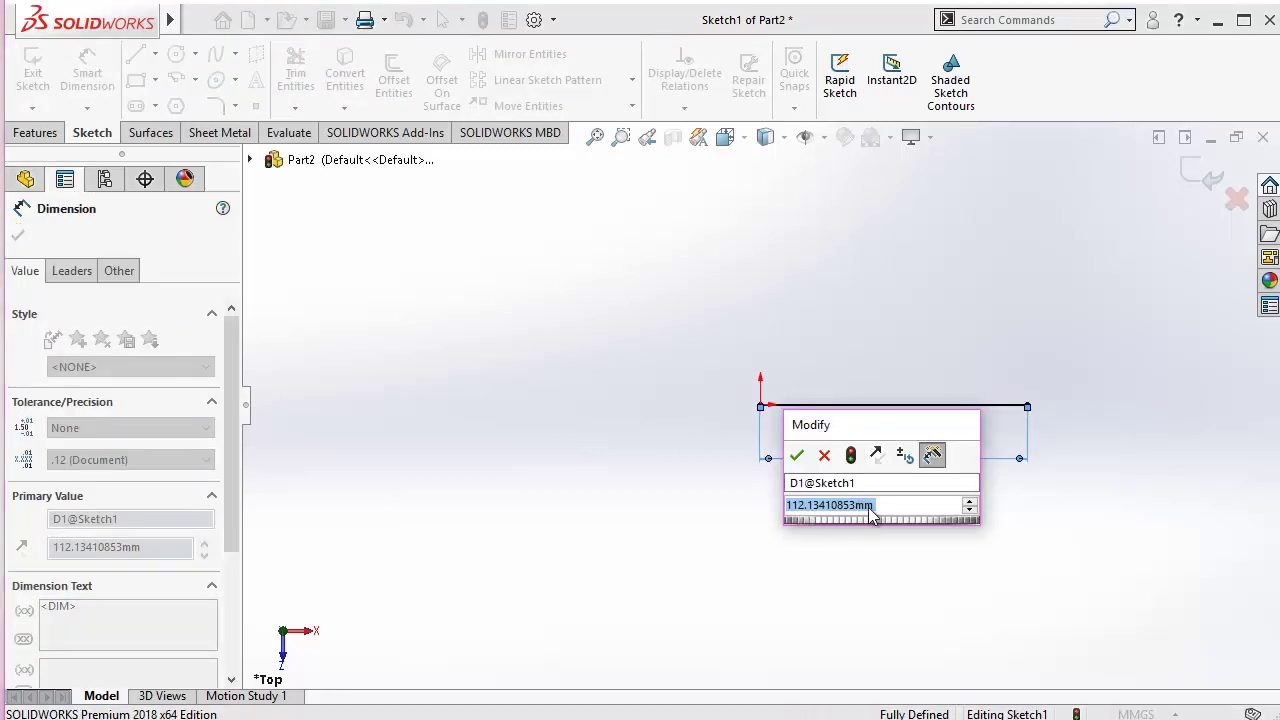
pyautogui.write('1')
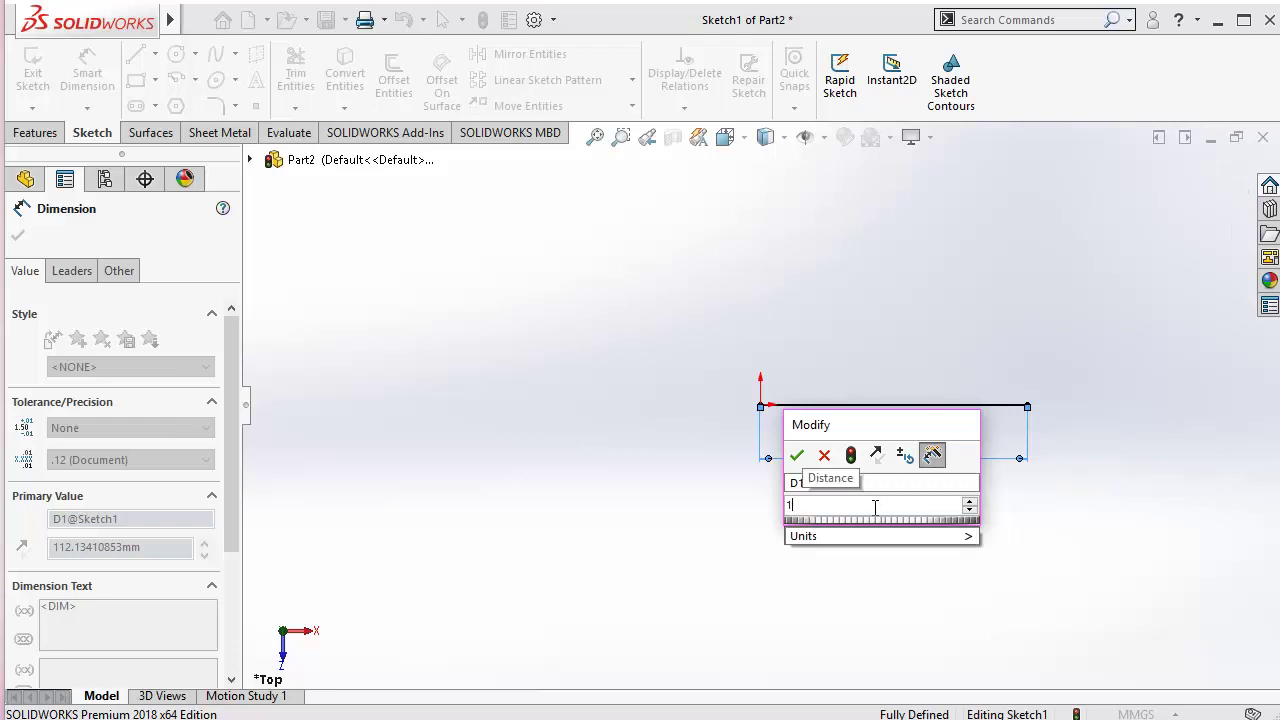
pyautogui.write('00')
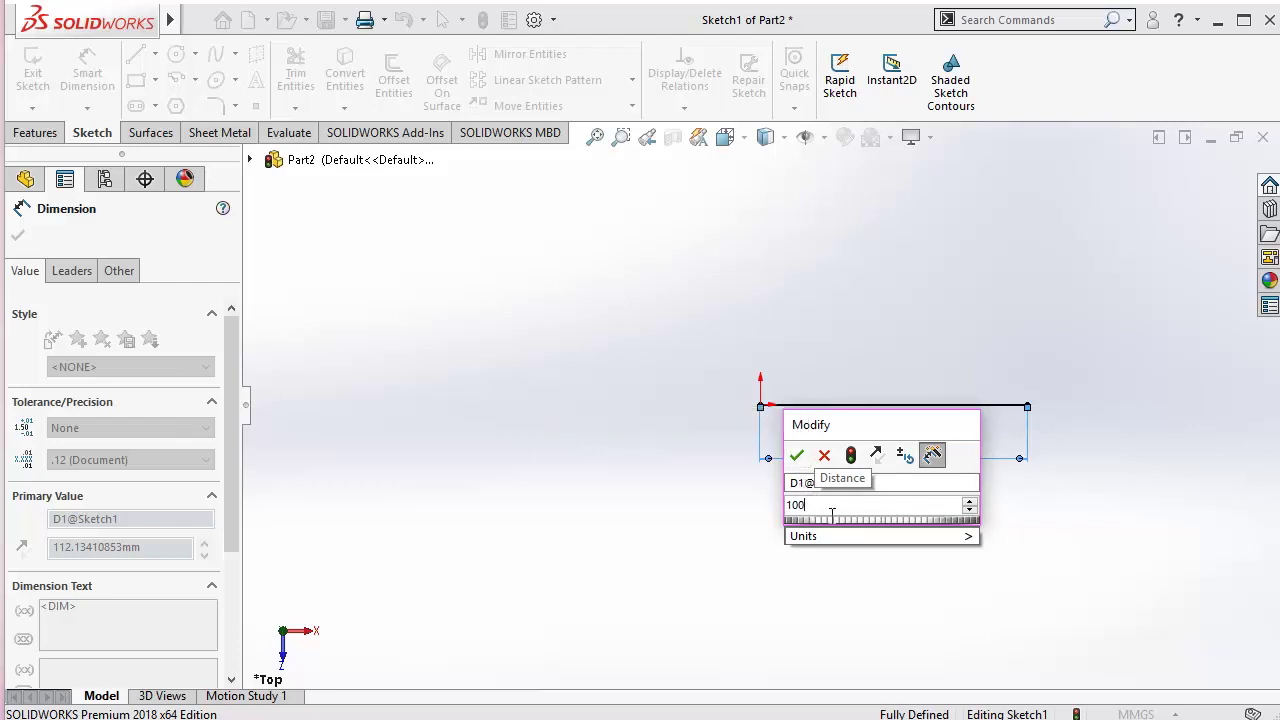
pyautogui.press('Return')
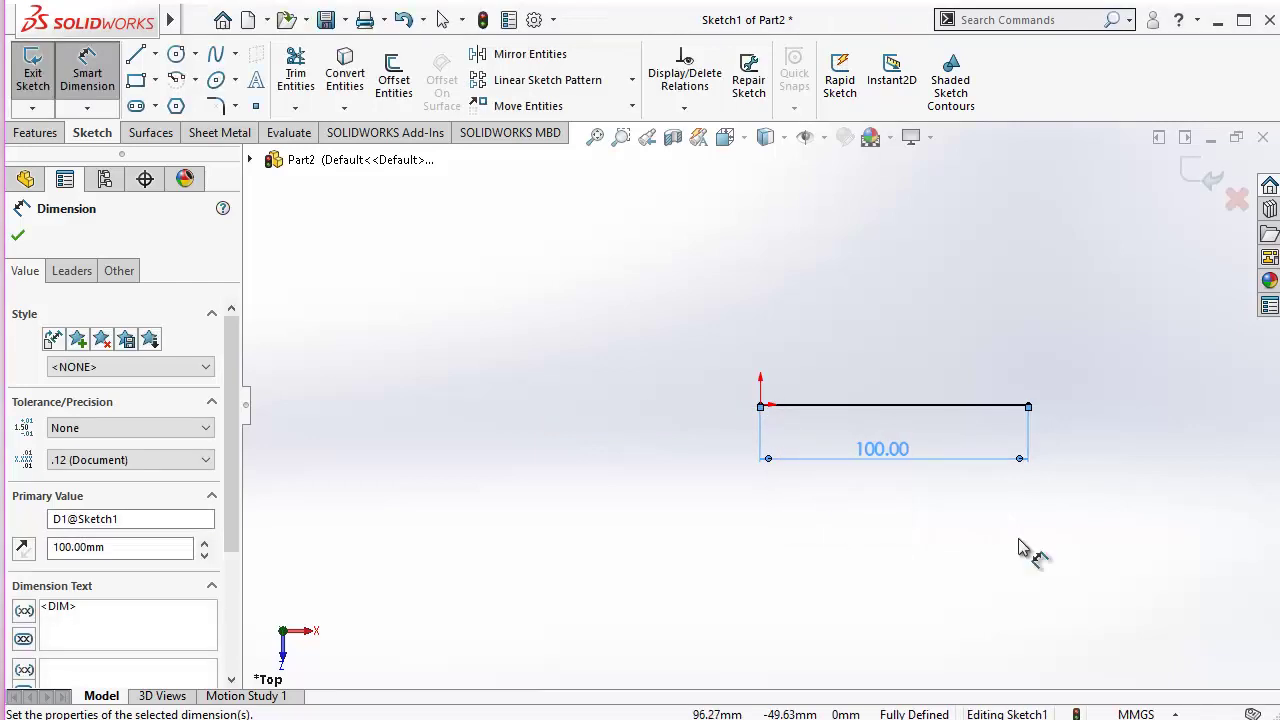
pyautogui.click(977, 528)
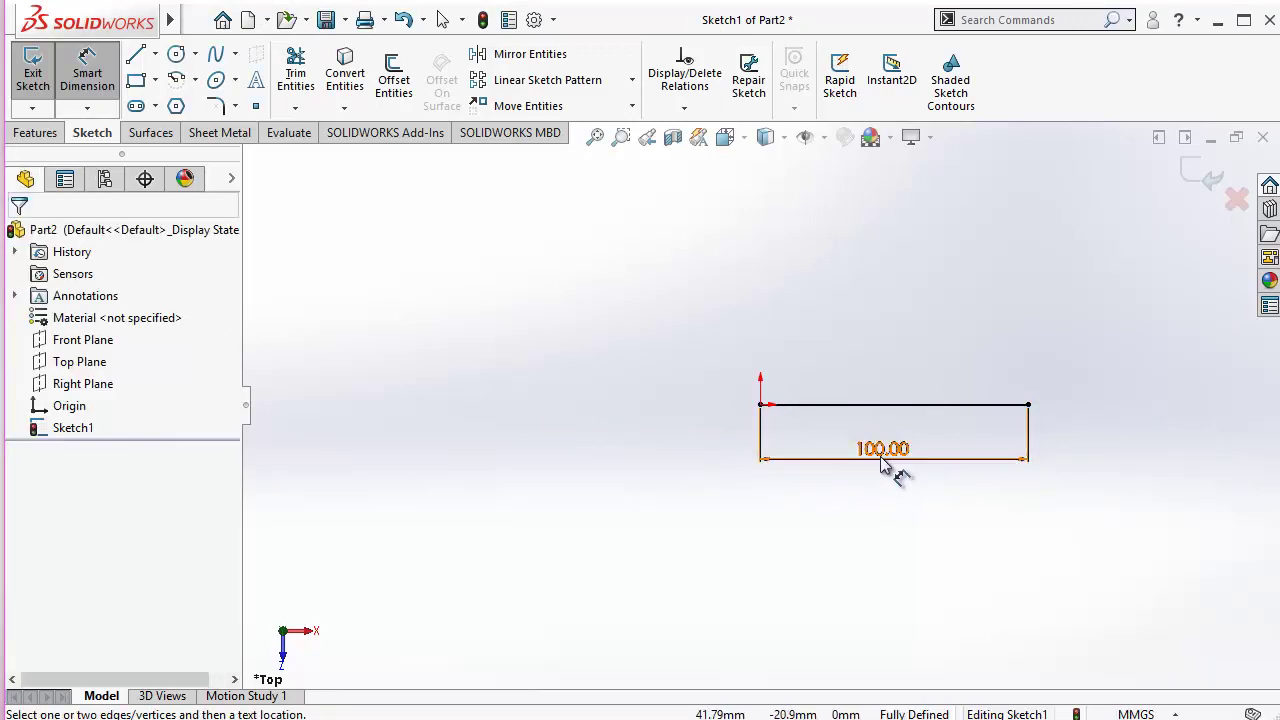
# - Delete the line's length dimension and dimension the distance between its two endpoints instead, accepting 100 mm
pyautogui.click(889, 452)
pyautogui.press('Delete')
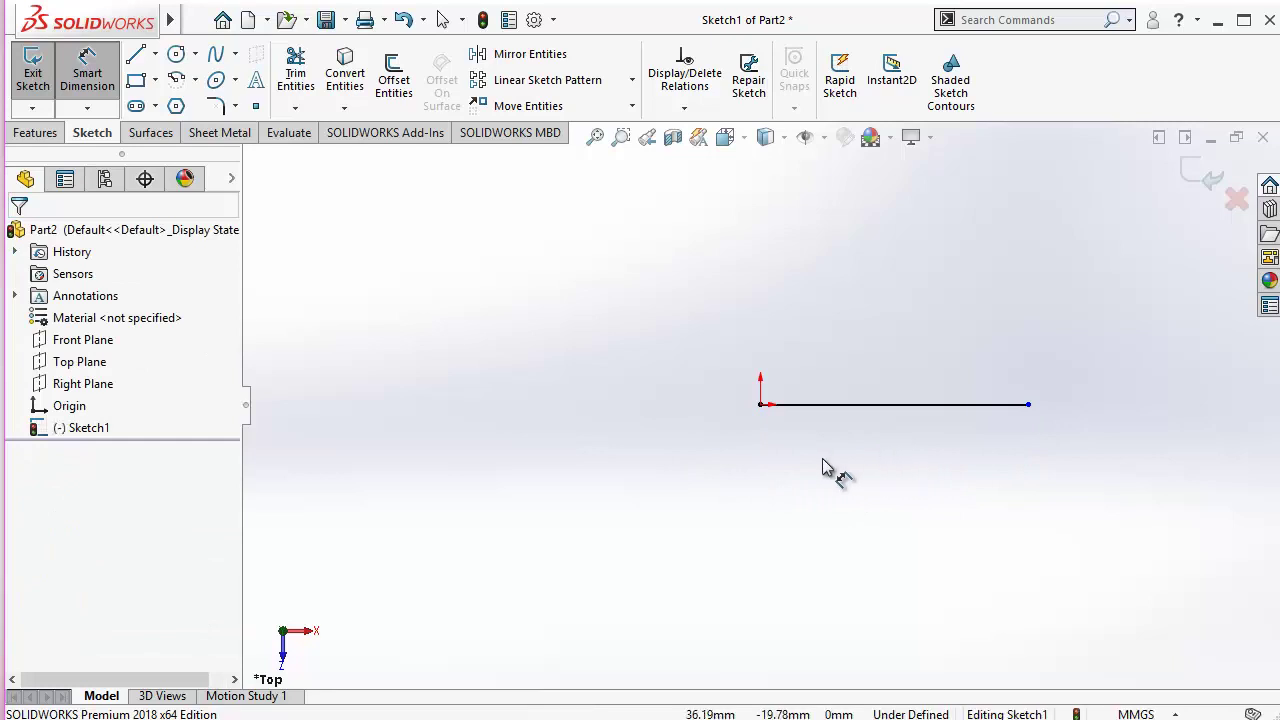
pyautogui.click(90, 75)
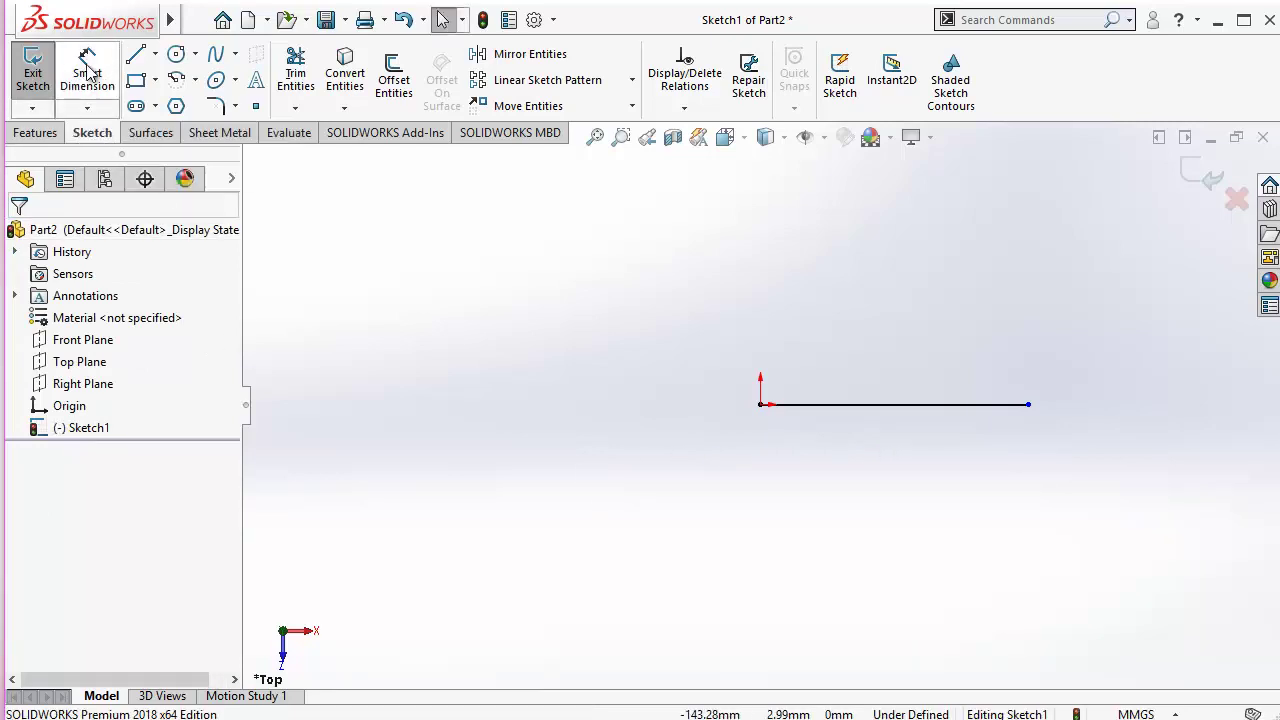
pyautogui.click(88, 72)
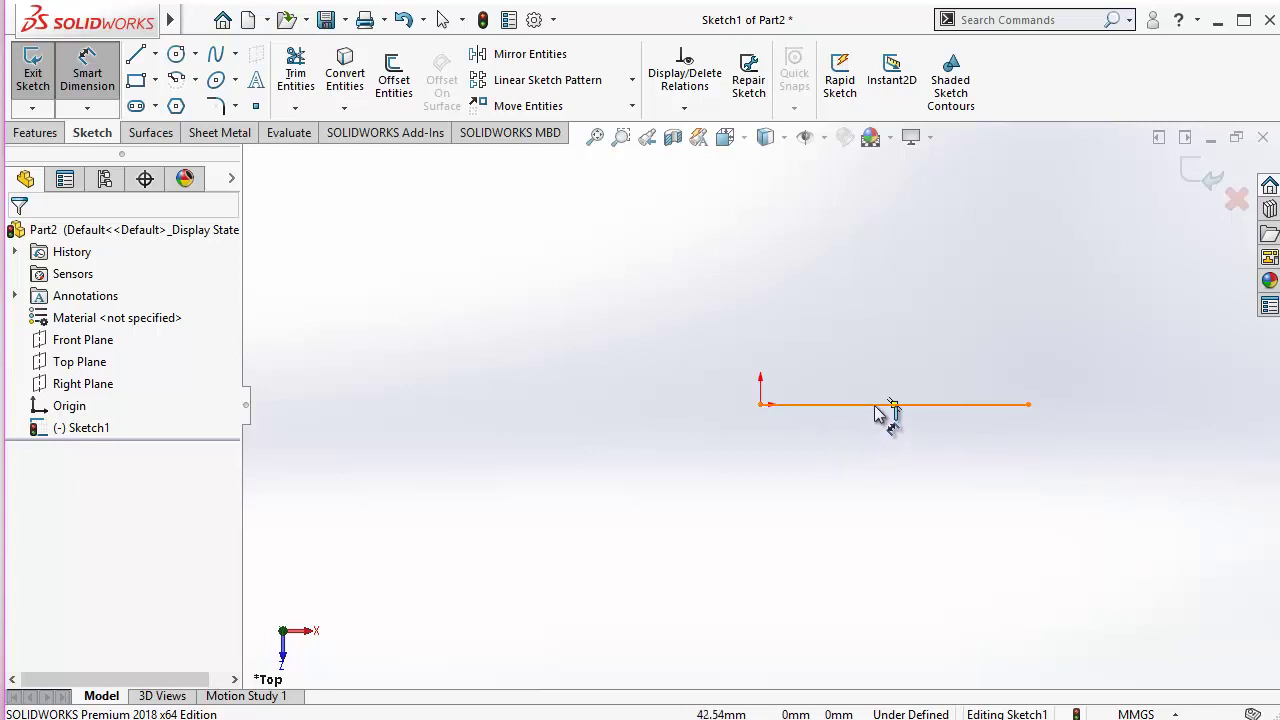
pyautogui.click(760, 406)
pyautogui.click(1028, 406)
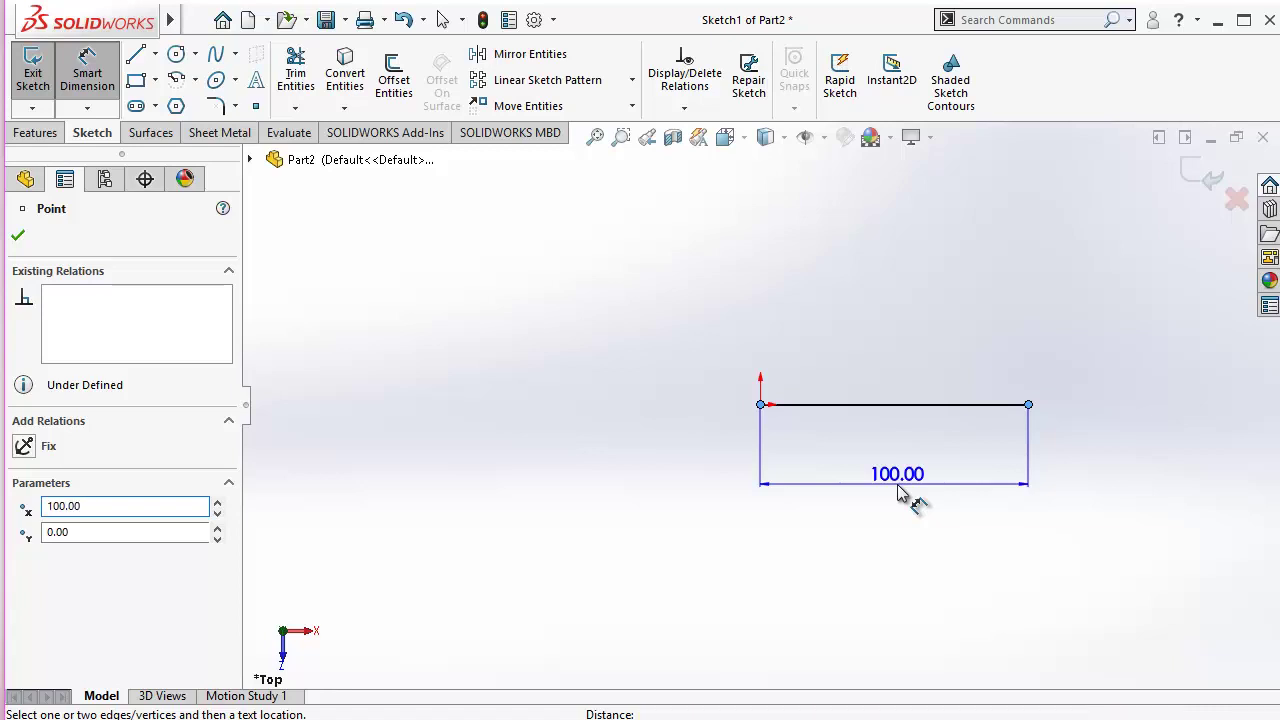
pyautogui.click(903, 494)
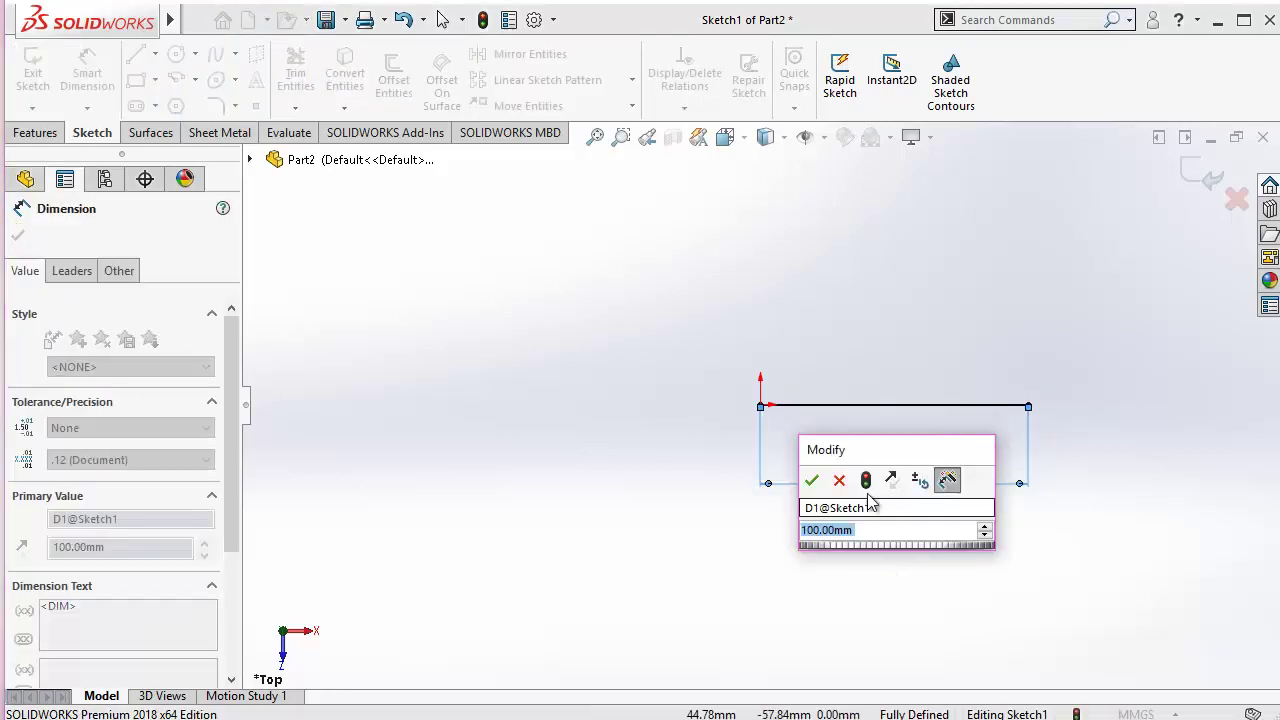
pyautogui.press('Return')
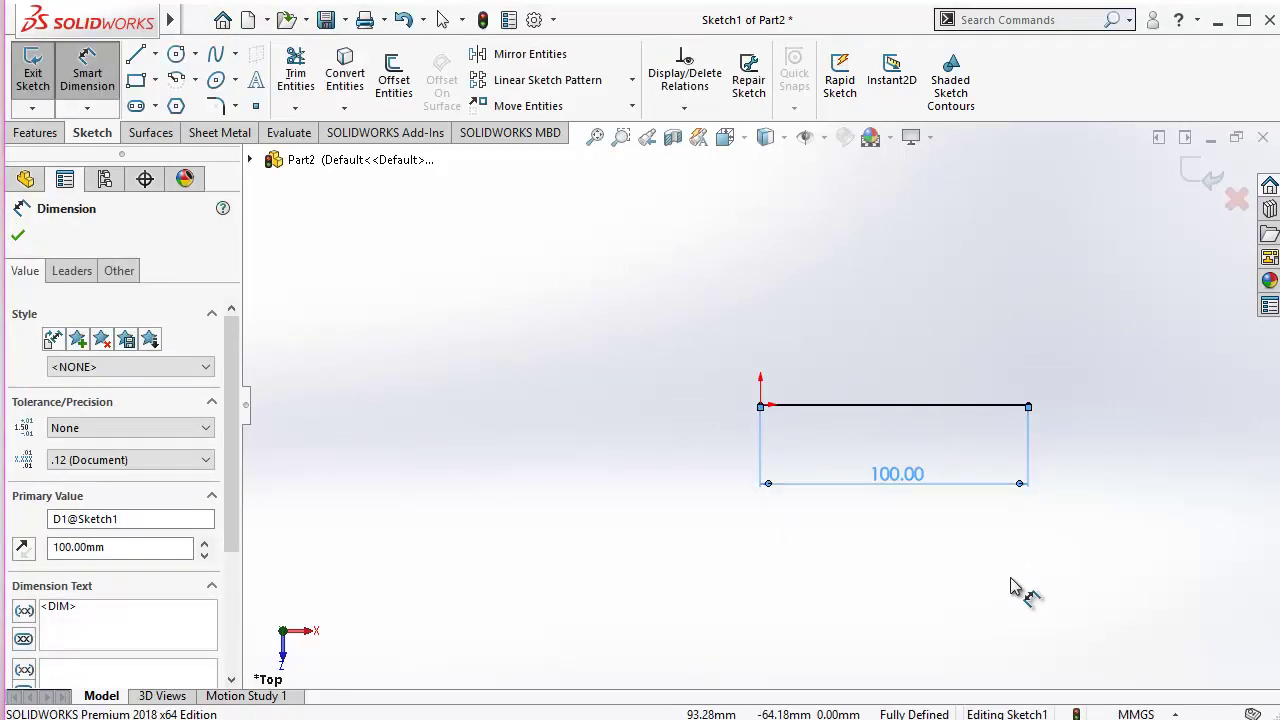
pyautogui.press('Escape')
pyautogui.press('Escape')
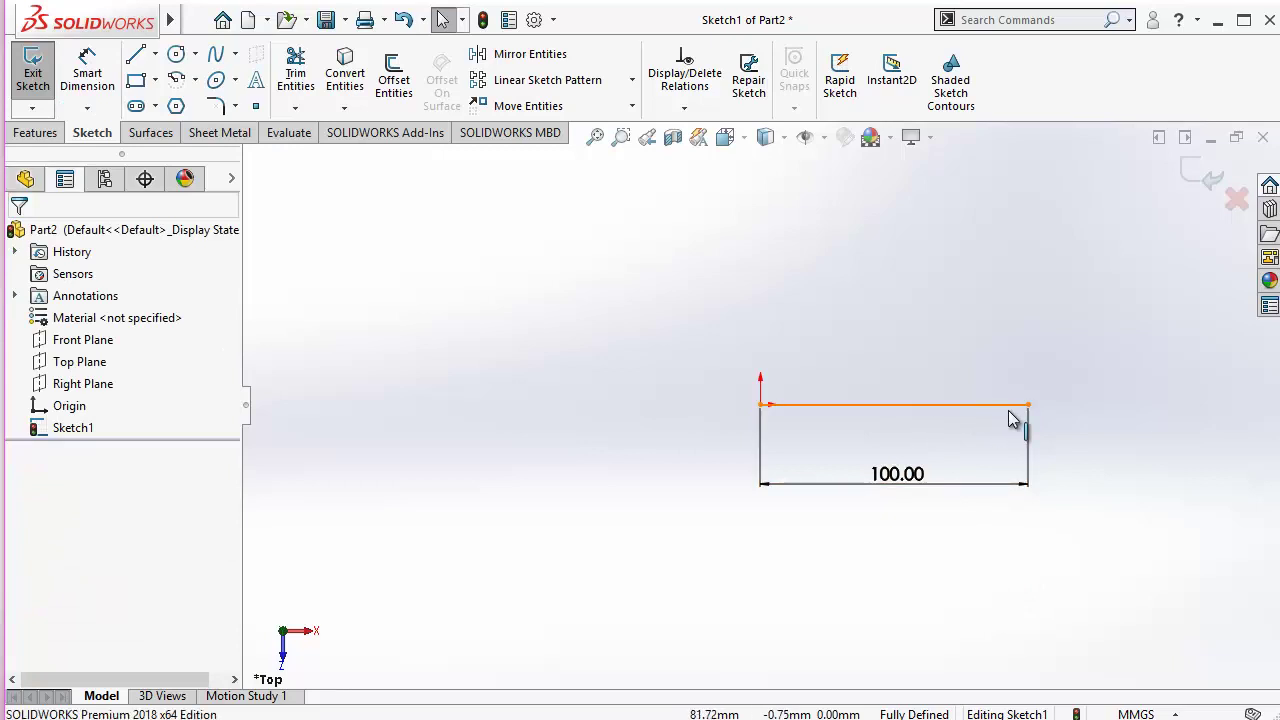
# - Delete the dimensioned horizontal line from the sketch
pyautogui.click(1005, 405)
pyautogui.click(1028, 404)
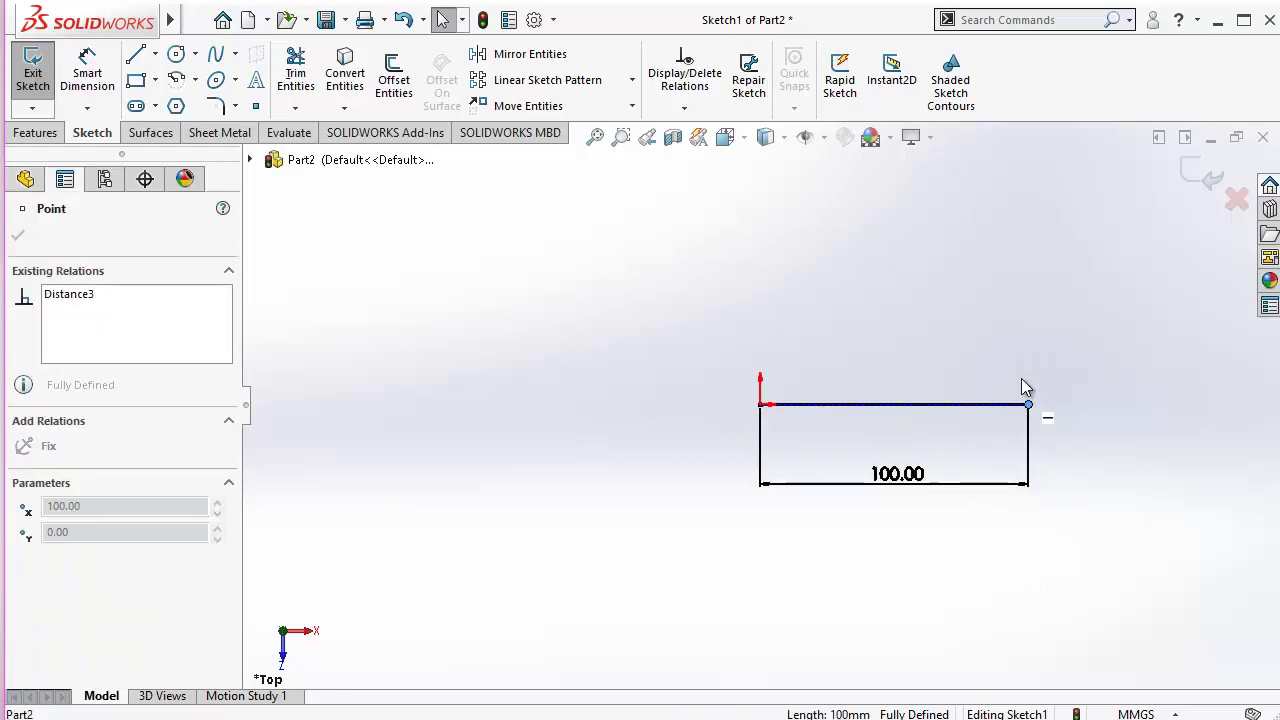
pyautogui.click(927, 405)
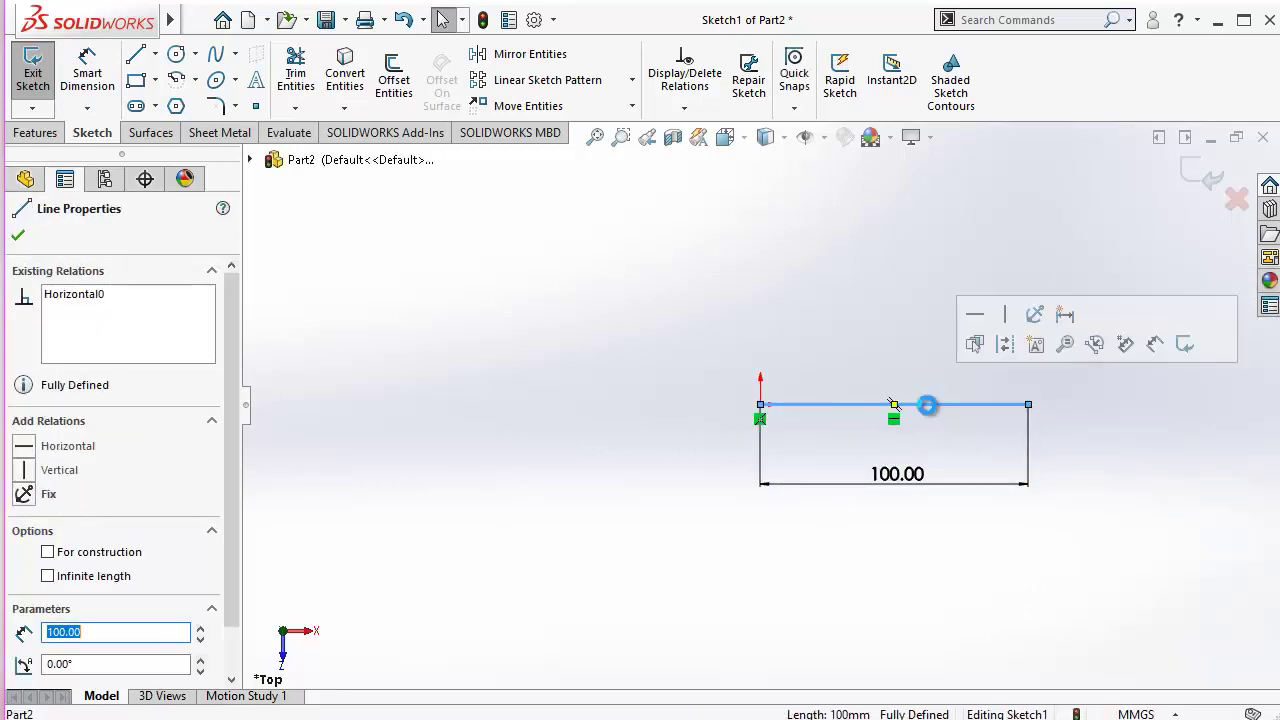
pyautogui.press('Delete')
pyautogui.click(540, 375)
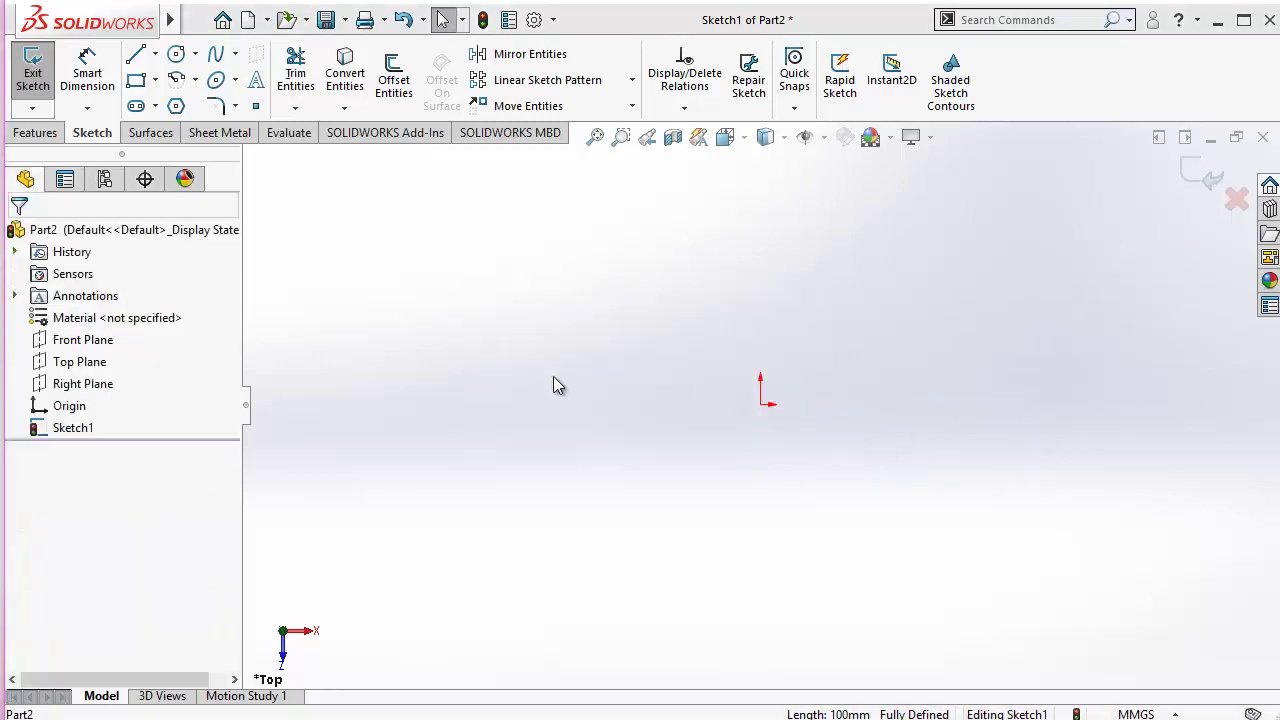
# - Sketch a slanted line about 111 mm long from the origin, rising toward positive X
pyautogui.click(136, 54)
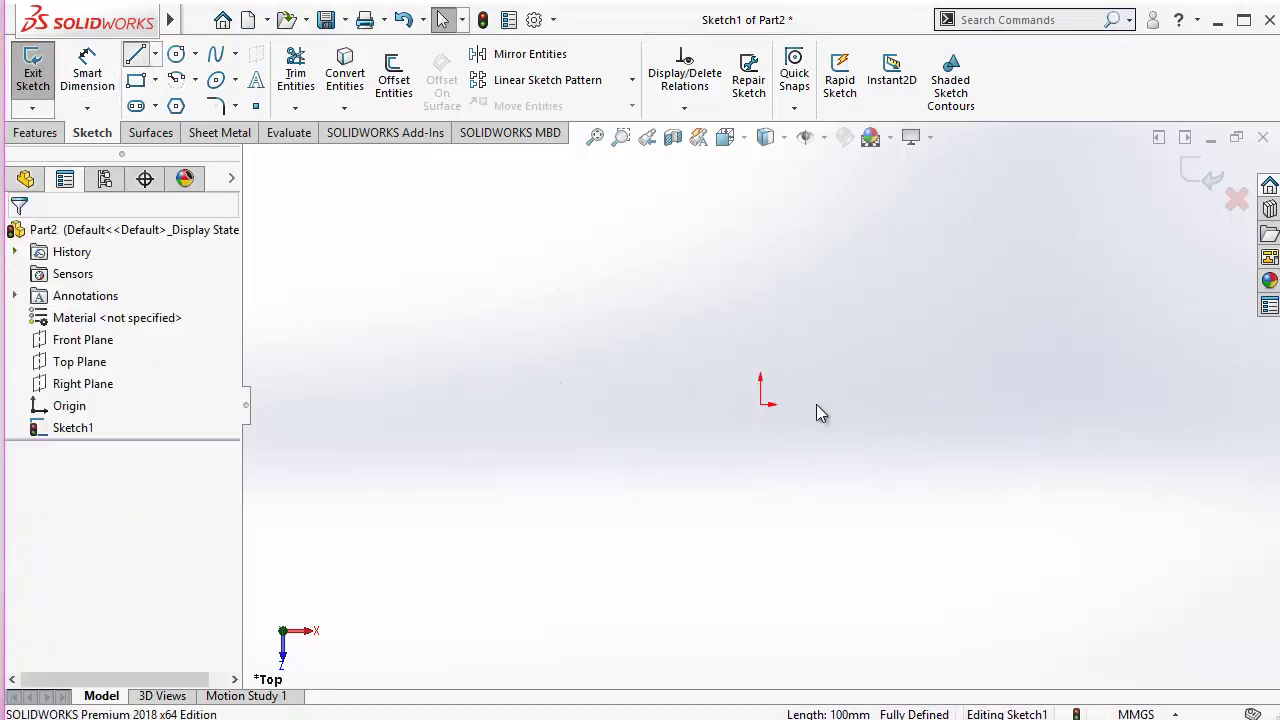
pyautogui.click(765, 404)
pyautogui.click(1027, 272)
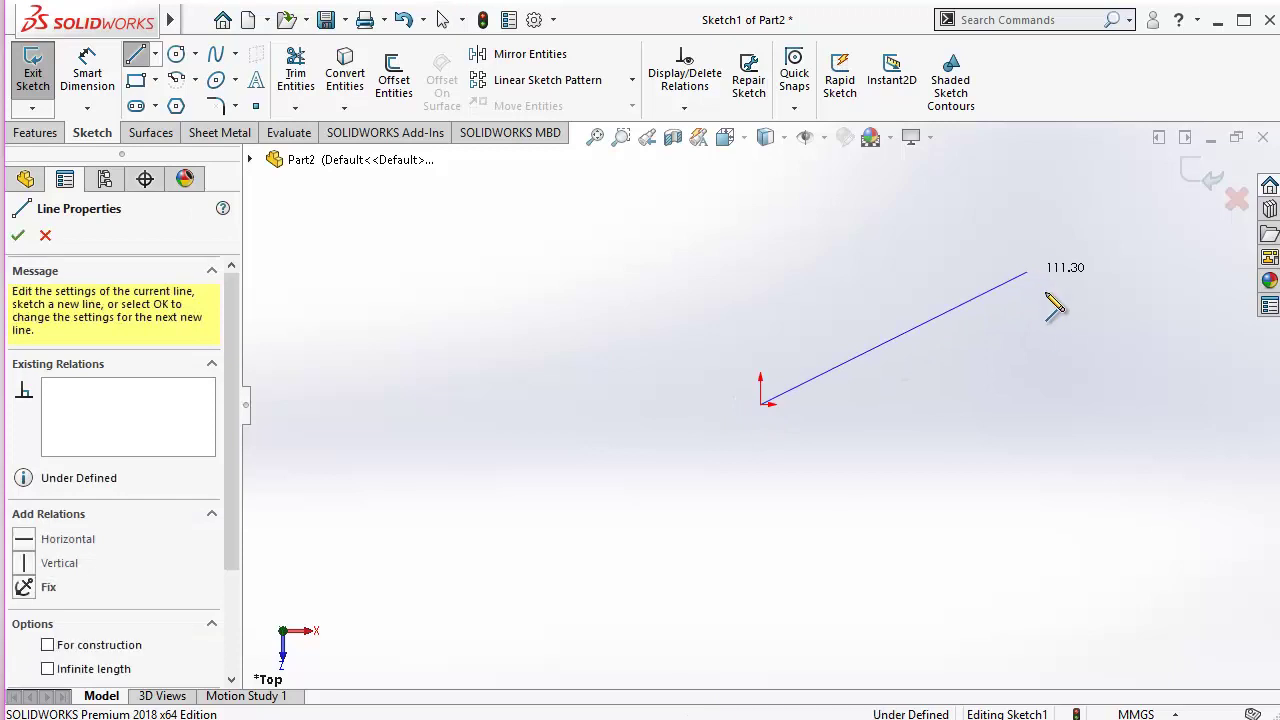
pyautogui.press('Escape')
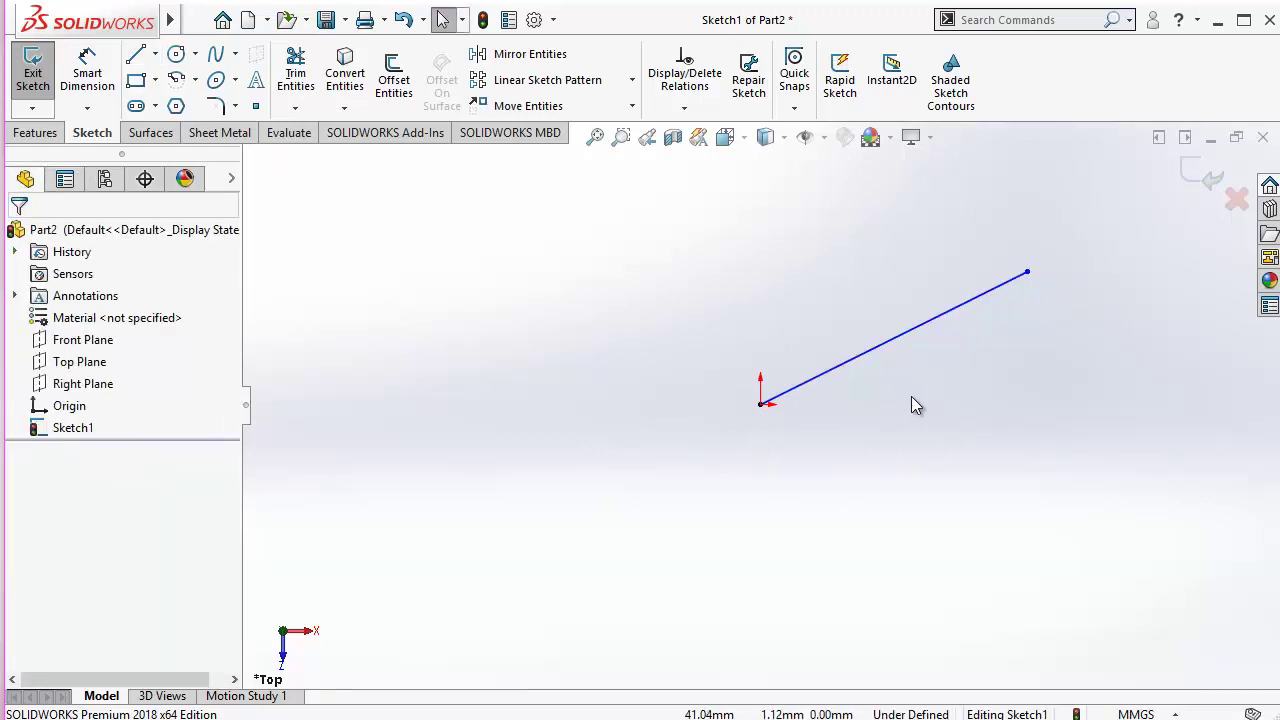
pyautogui.click(87, 75)
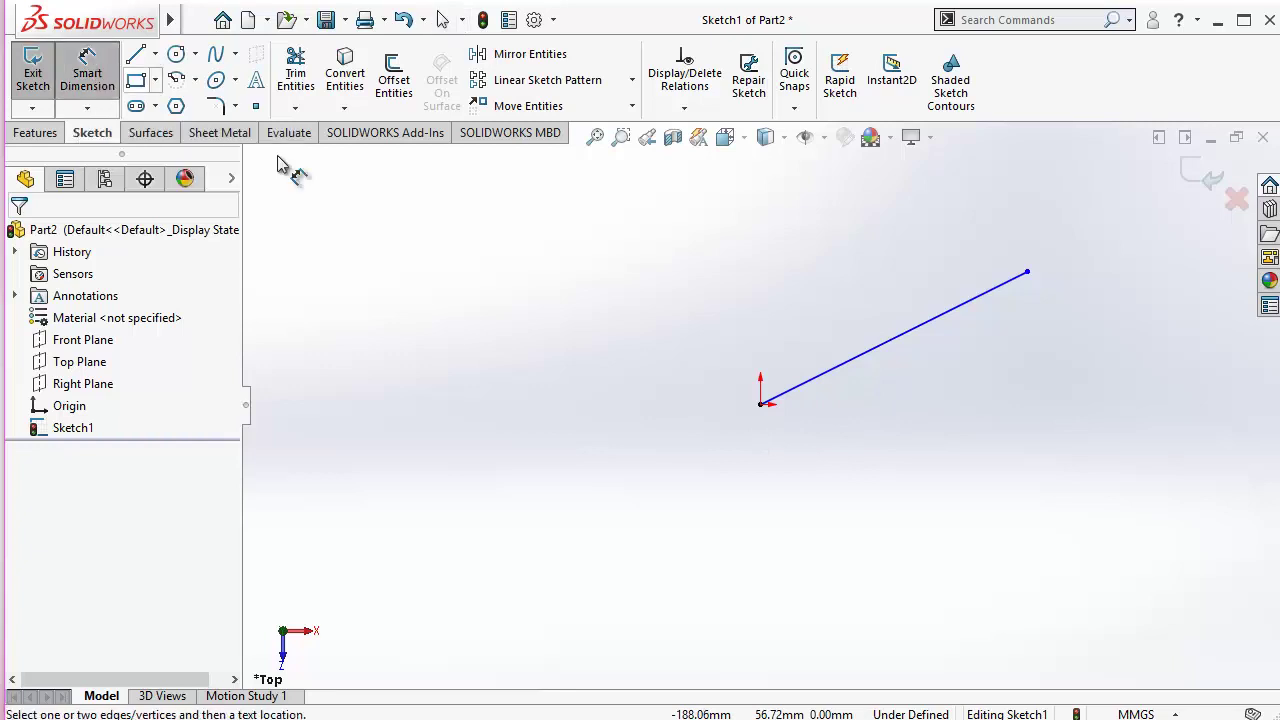
pyautogui.click(909, 336)
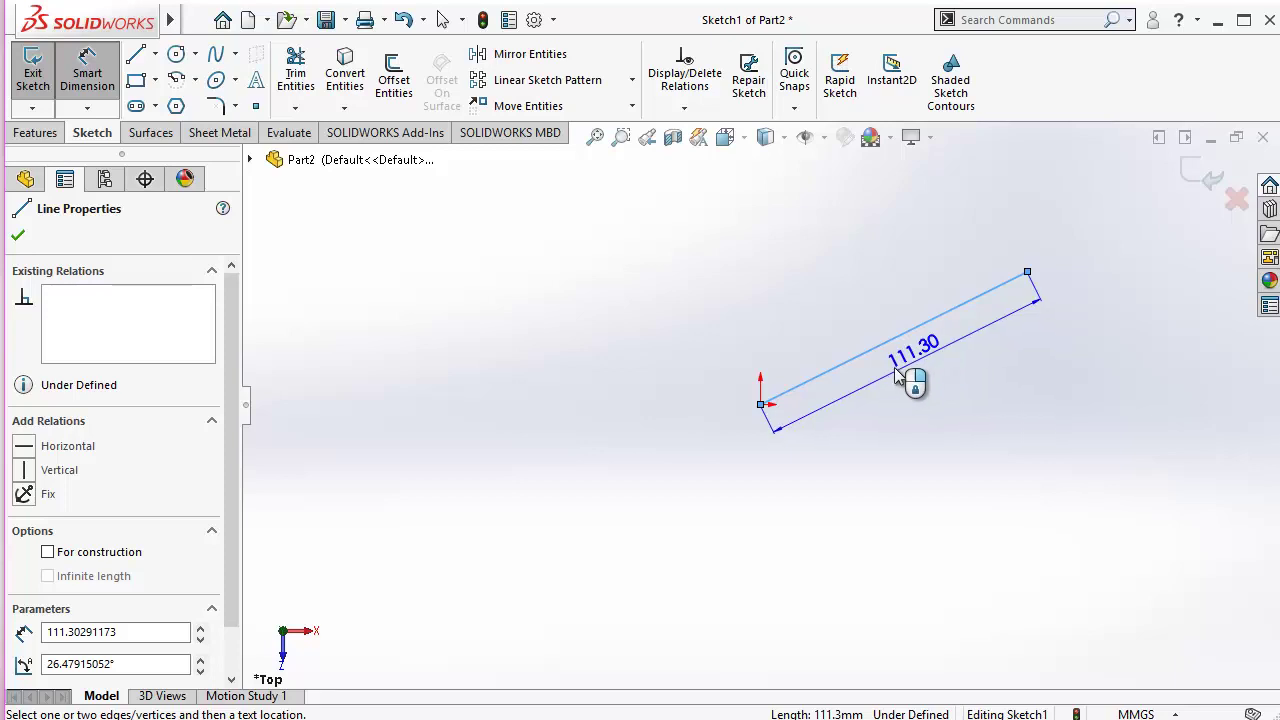
pyautogui.click(890, 500)
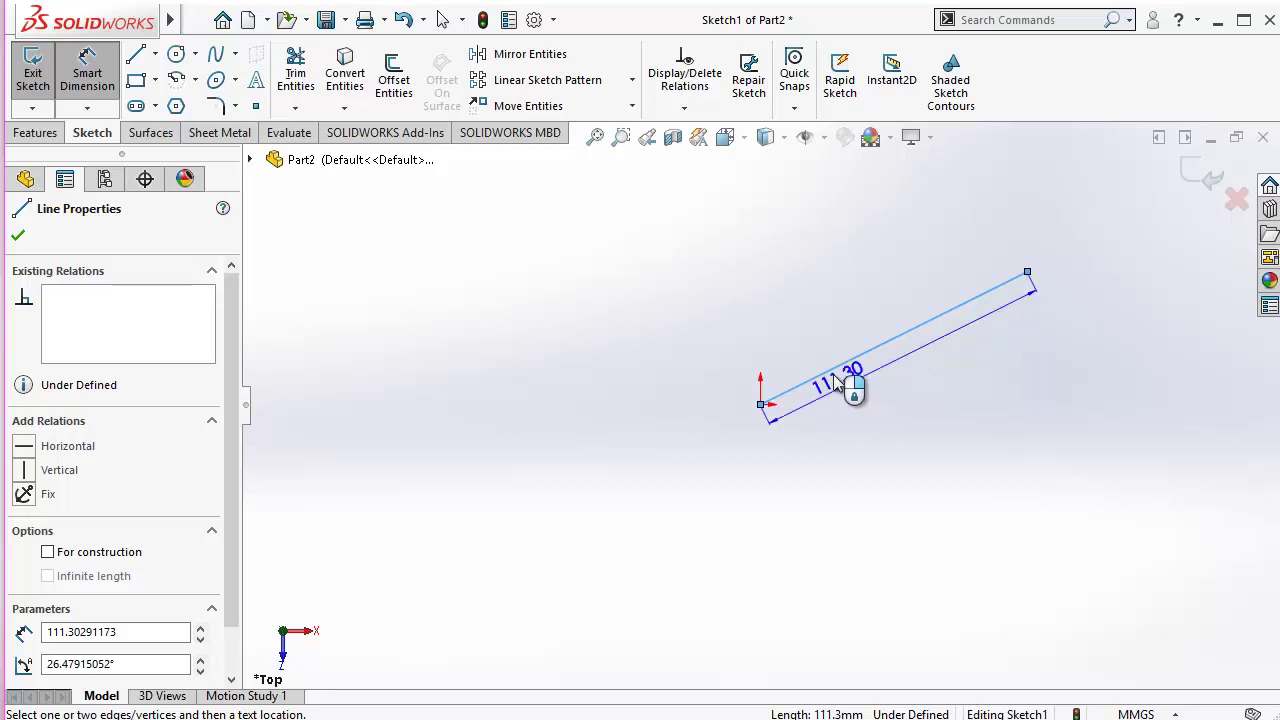
pyautogui.moveTo(697, 365)
pyautogui.mouseDown()
pyautogui.moveTo(726, 335)
pyautogui.moveTo(636, 340)
pyautogui.moveTo(622, 312)
pyautogui.moveTo(627, 344)
pyautogui.moveTo(747, 346)
pyautogui.mouseUp()
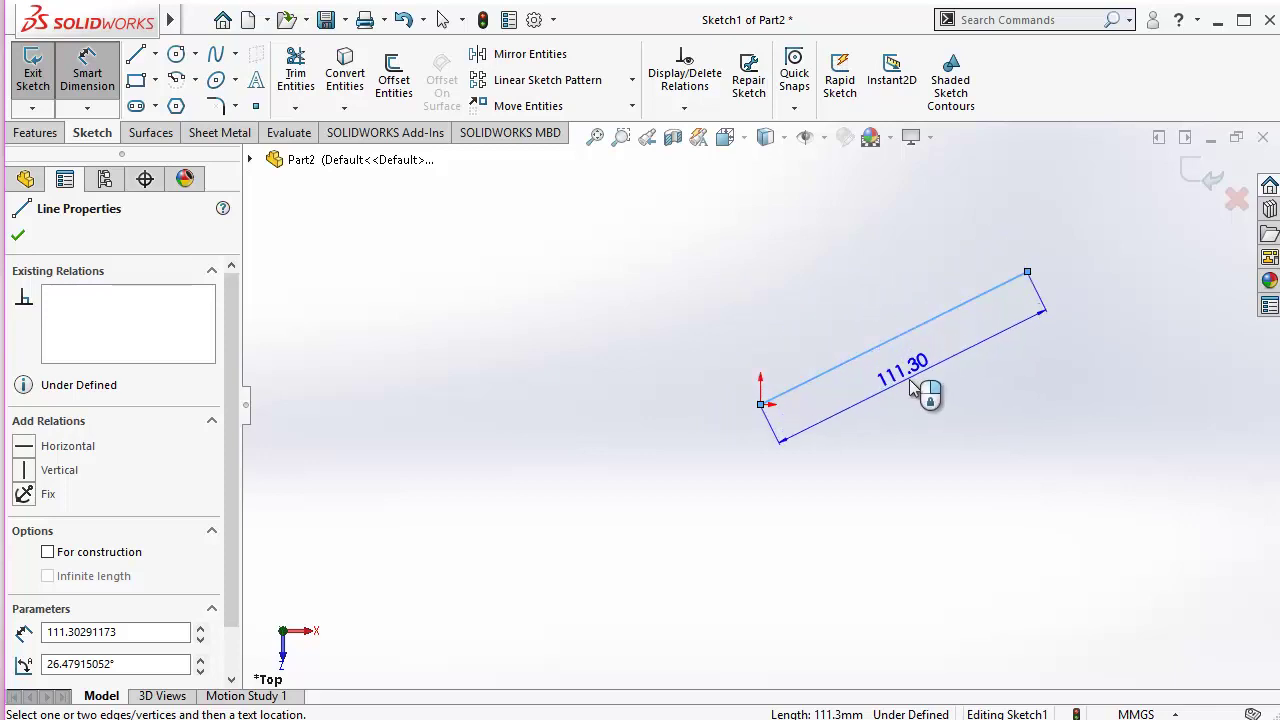
pyautogui.press('Escape')
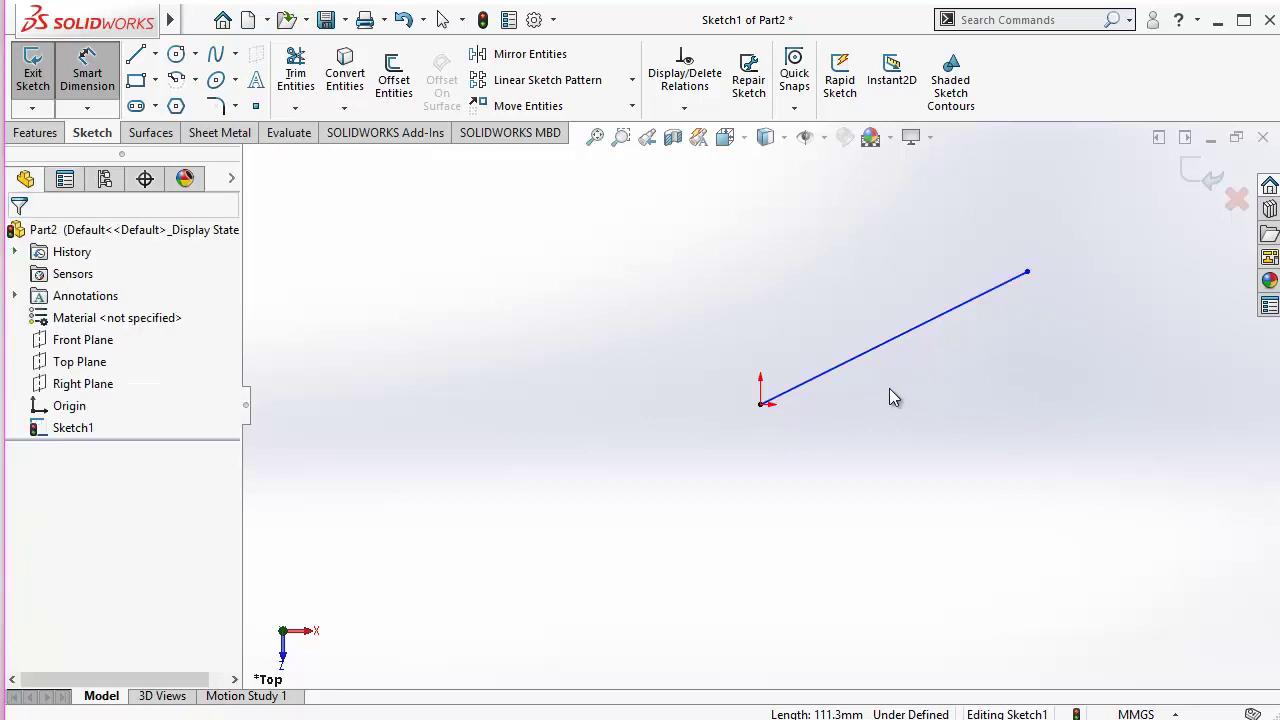
# - Delete the slanted line and sketch a horizontal line about 115 mm long from the origin toward positive X
pyautogui.click(882, 343)
pyautogui.press('Delete')
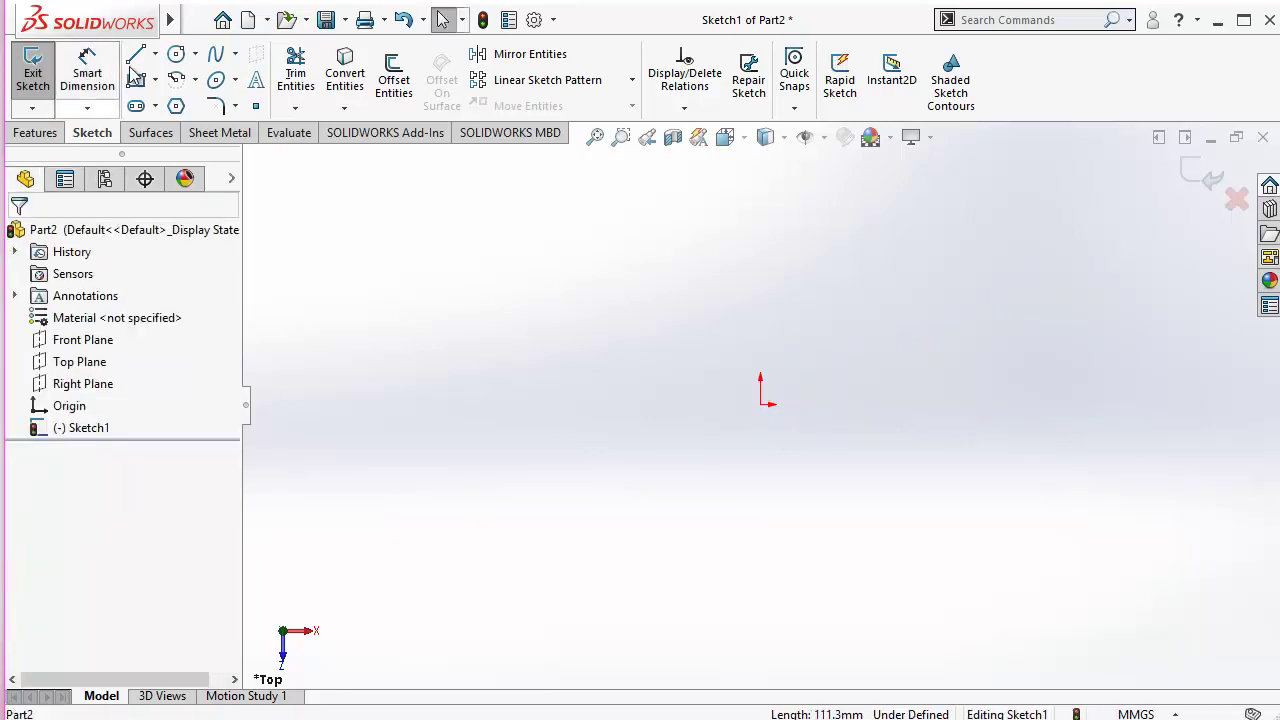
pyautogui.press('l')
pyautogui.click(763, 404)
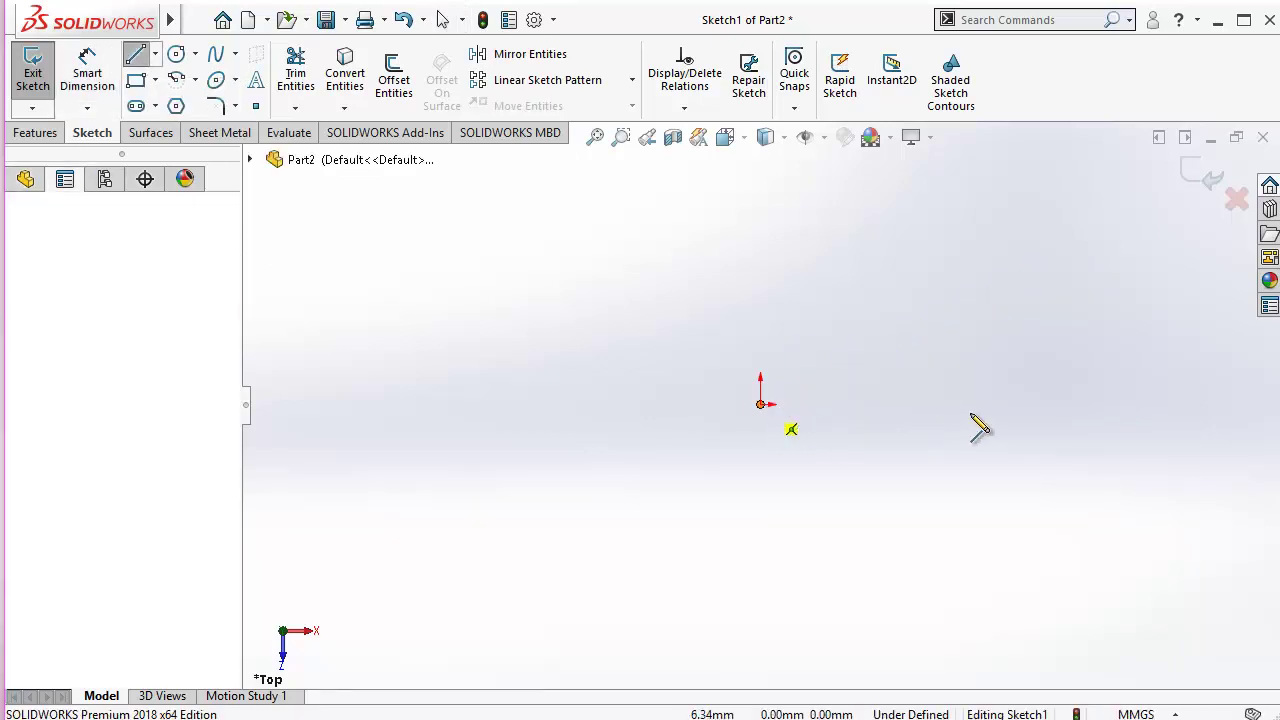
pyautogui.click(1068, 404)
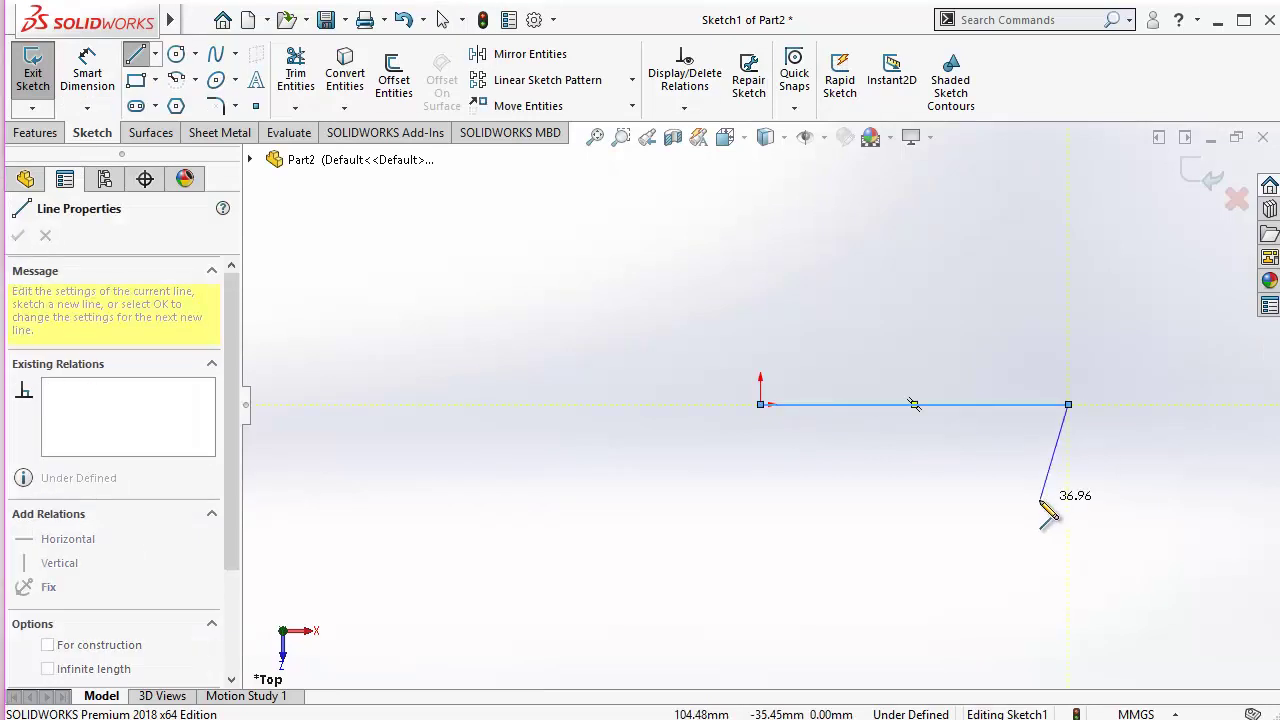
pyautogui.press('Escape')
# - Dimension the horizontal line's length below it and set it to 100 mm
pyautogui.click(87, 72)
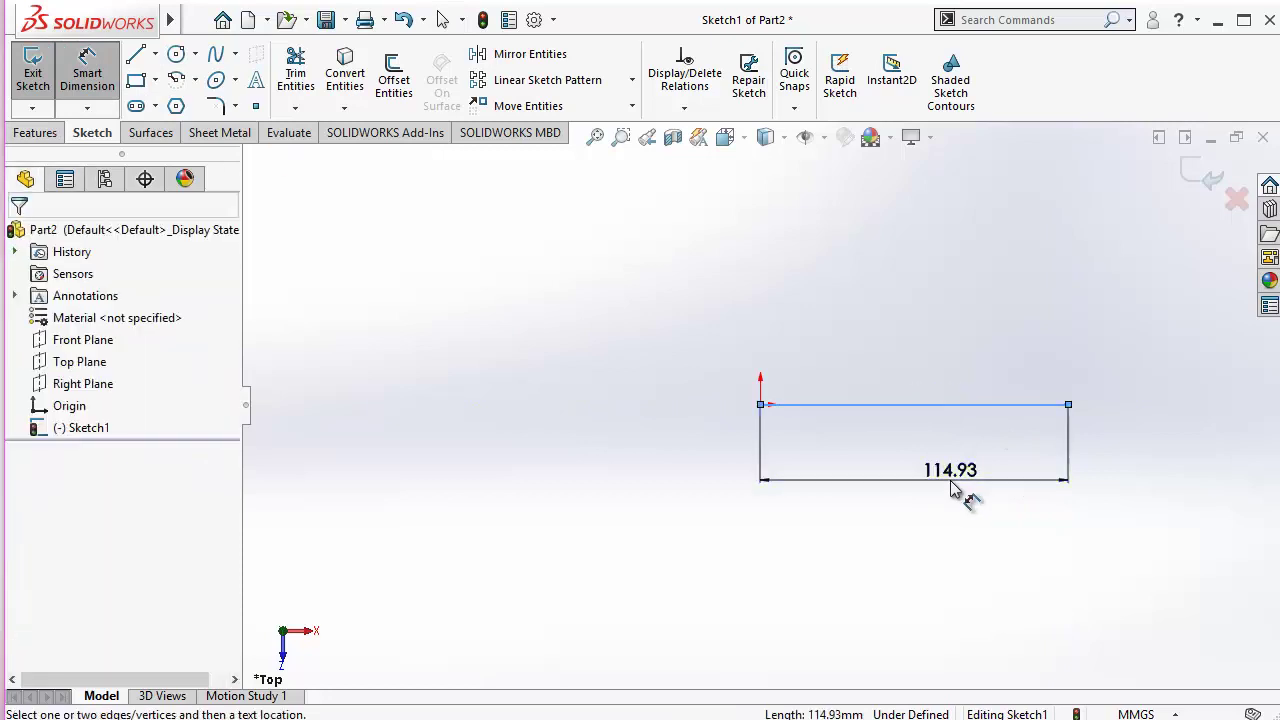
pyautogui.click(952, 489)
pyautogui.write('100')
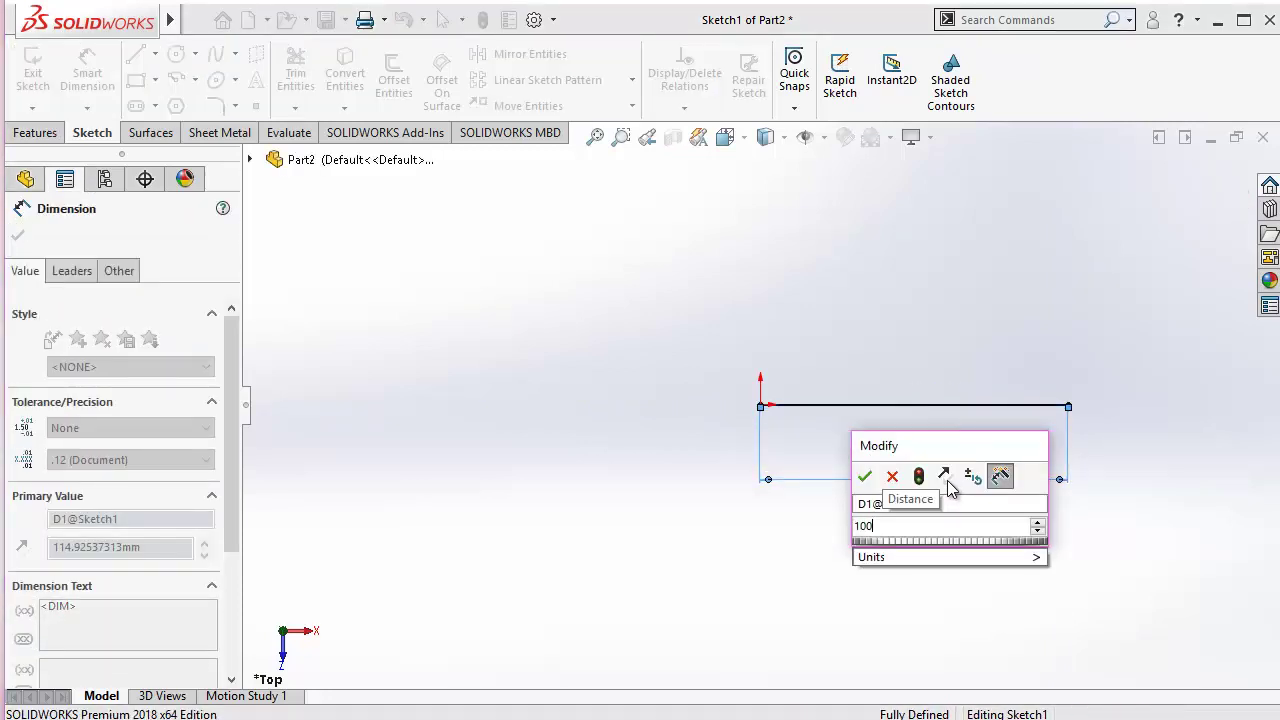
pyautogui.press('Return')
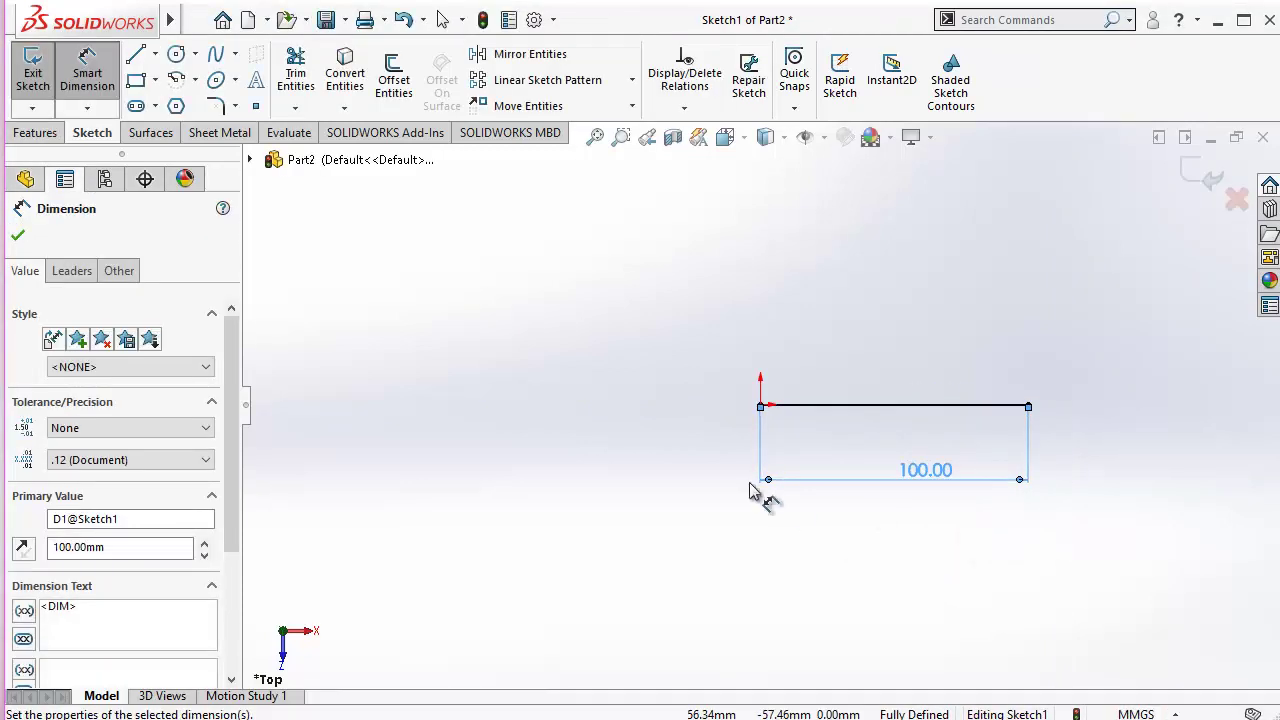
pyautogui.press('Escape')
pyautogui.click(137, 56)
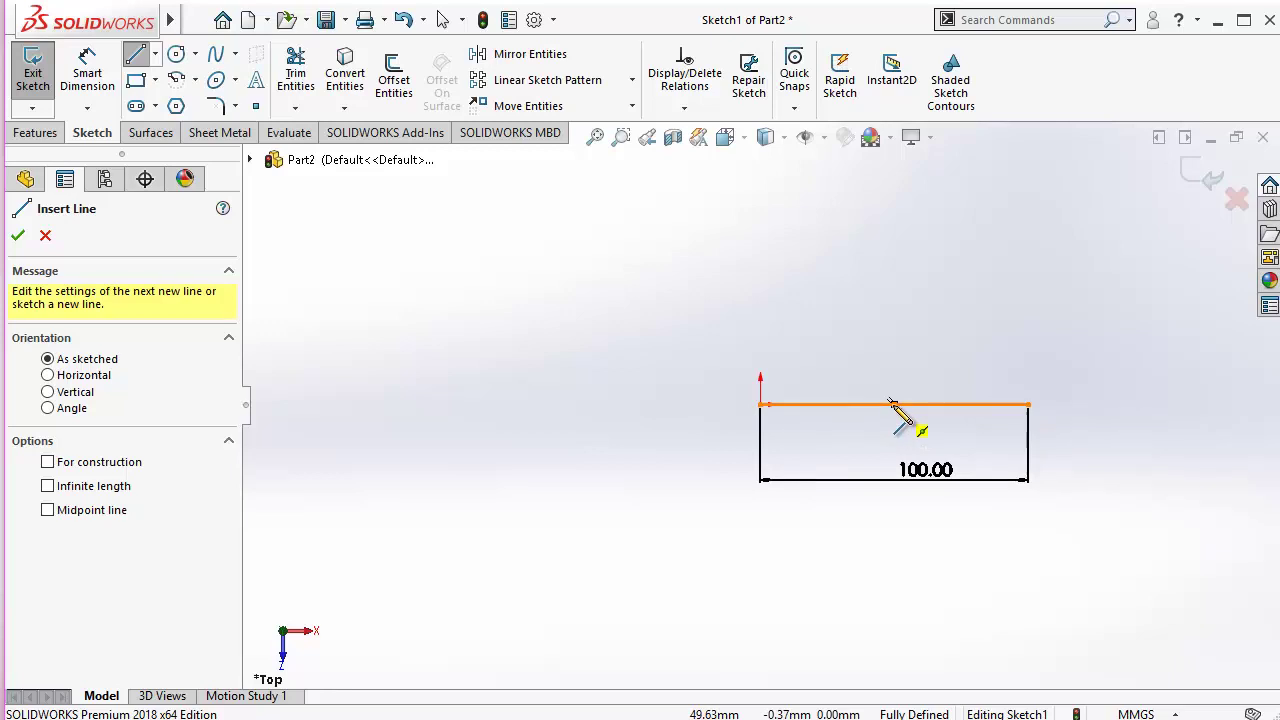
pyautogui.click(894, 404)
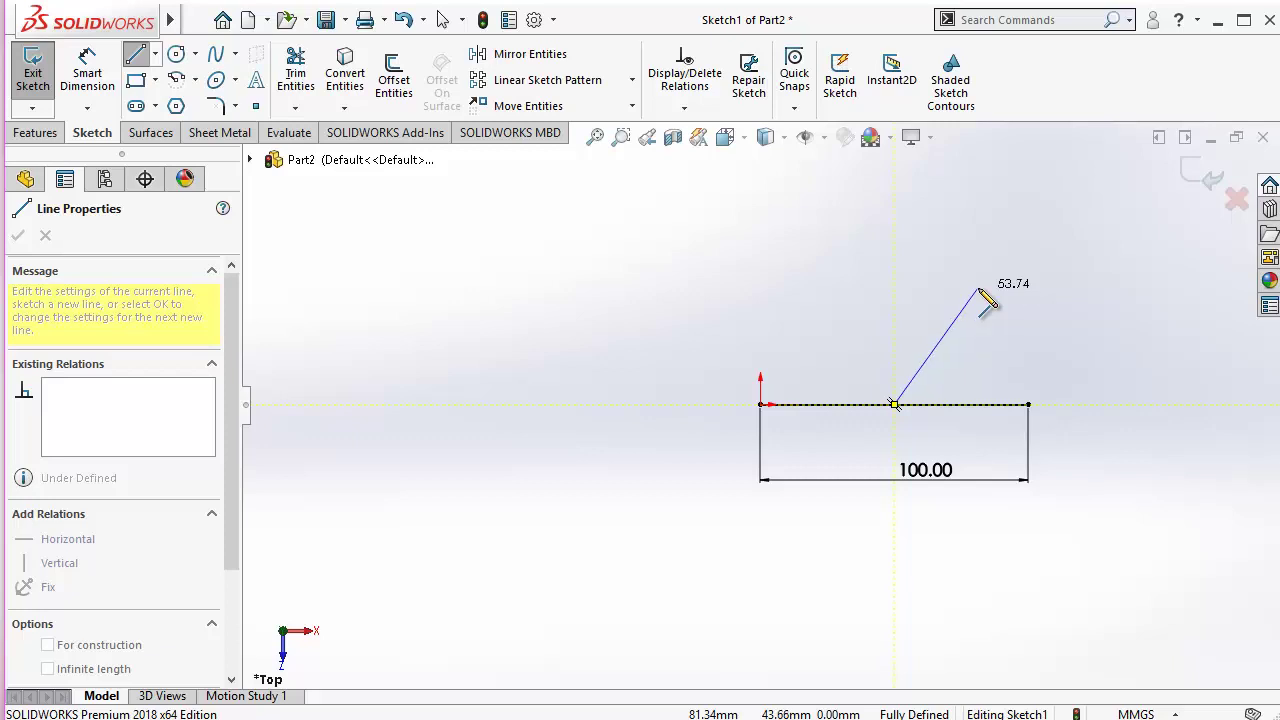
pyautogui.press('Escape')
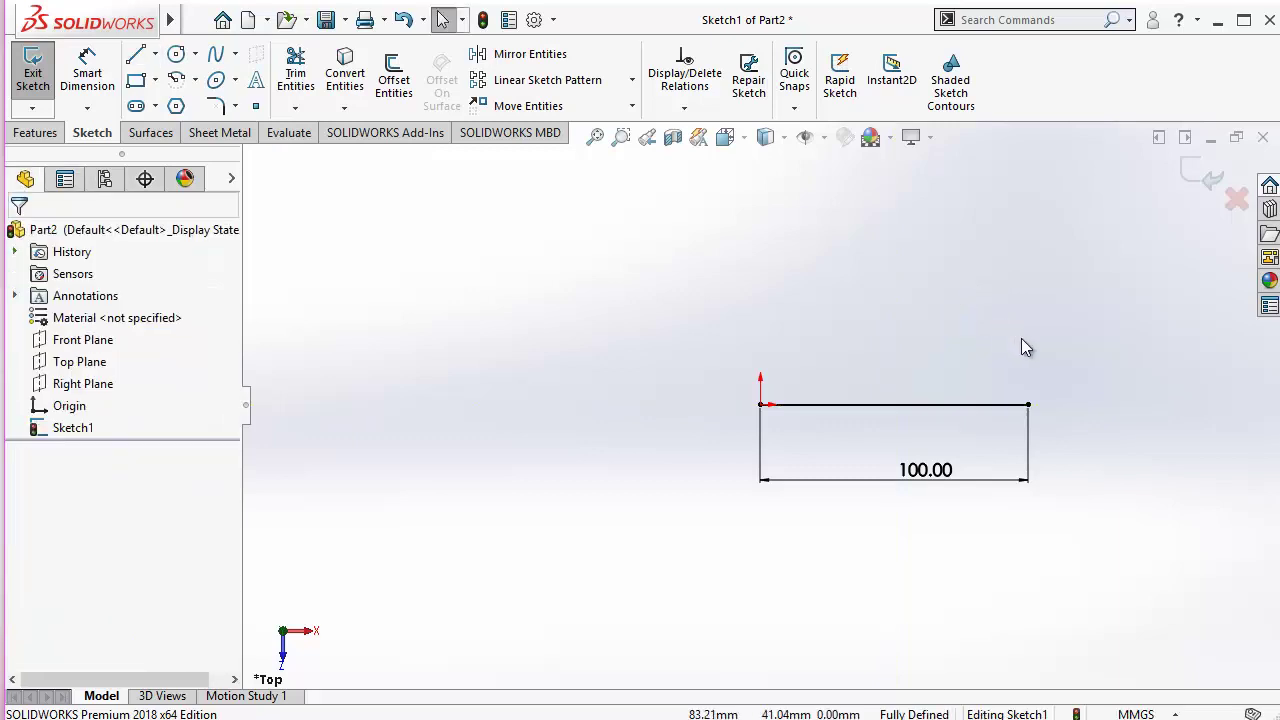
# - Sketch a vertical line about 86 mm long upward from the horizontal line's free endpoint
pyautogui.press('l')
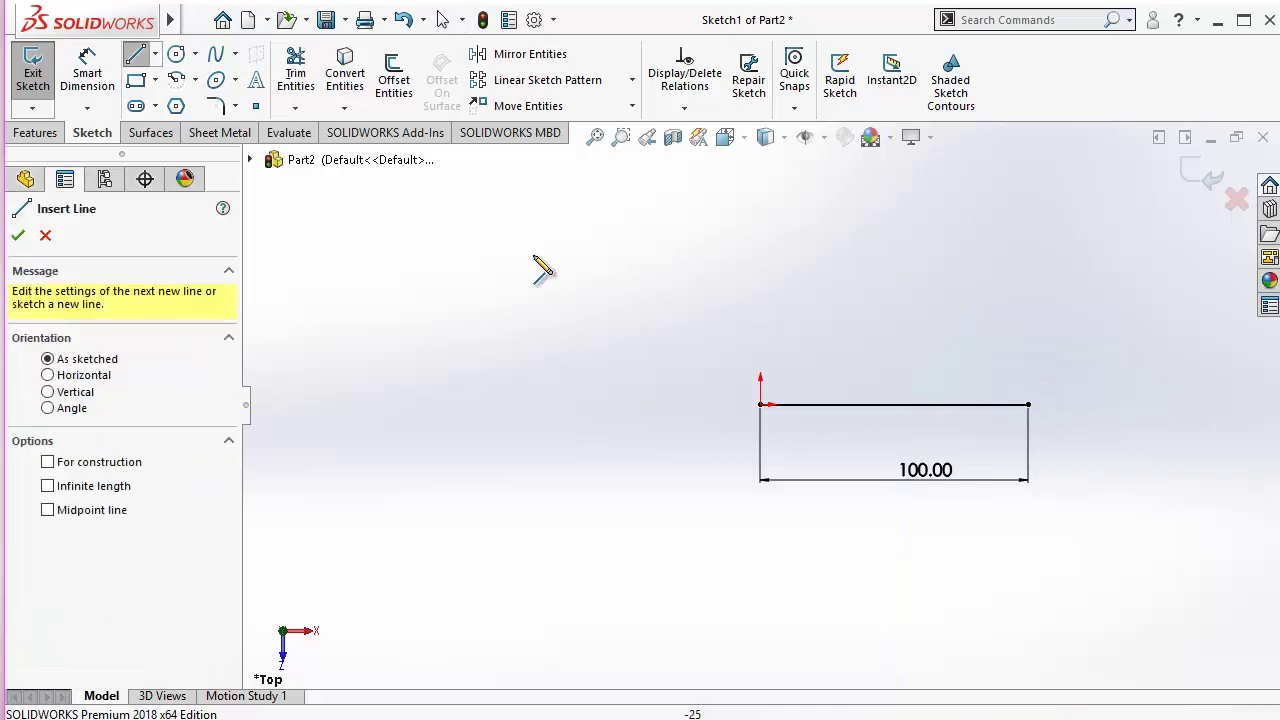
pyautogui.click(1030, 405)
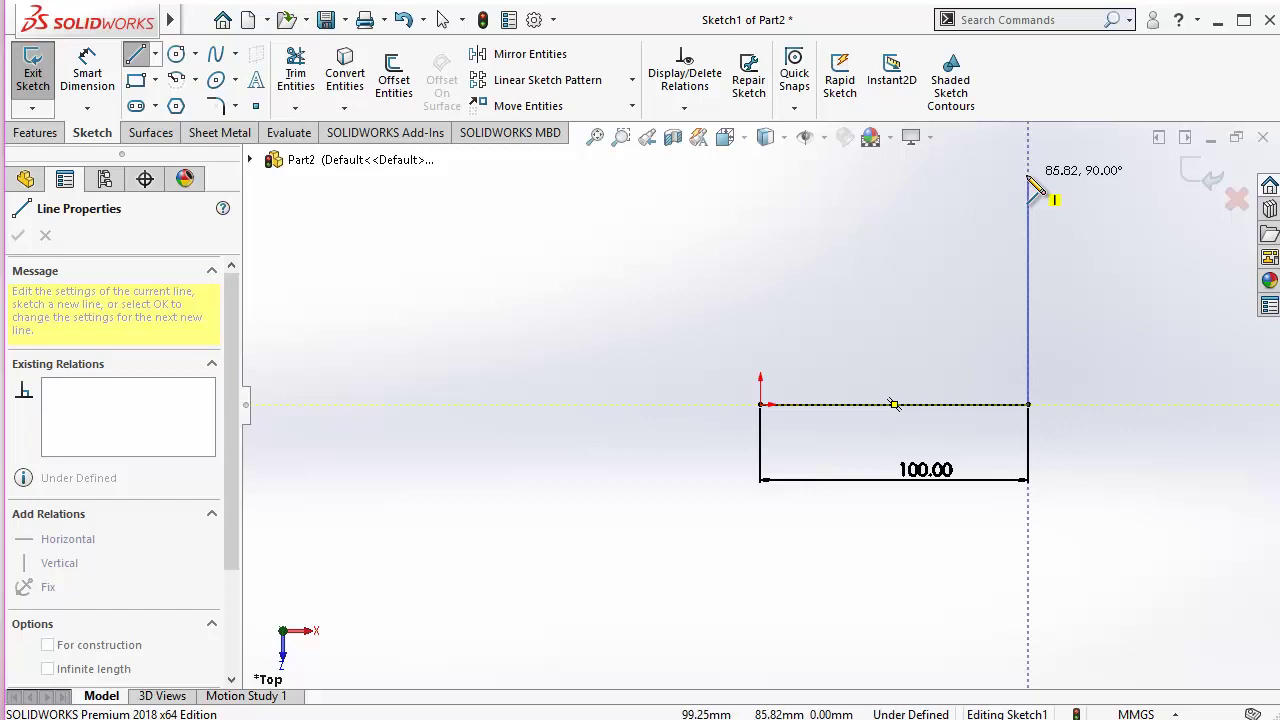
pyautogui.click(1028, 176)
pyautogui.press('Escape')
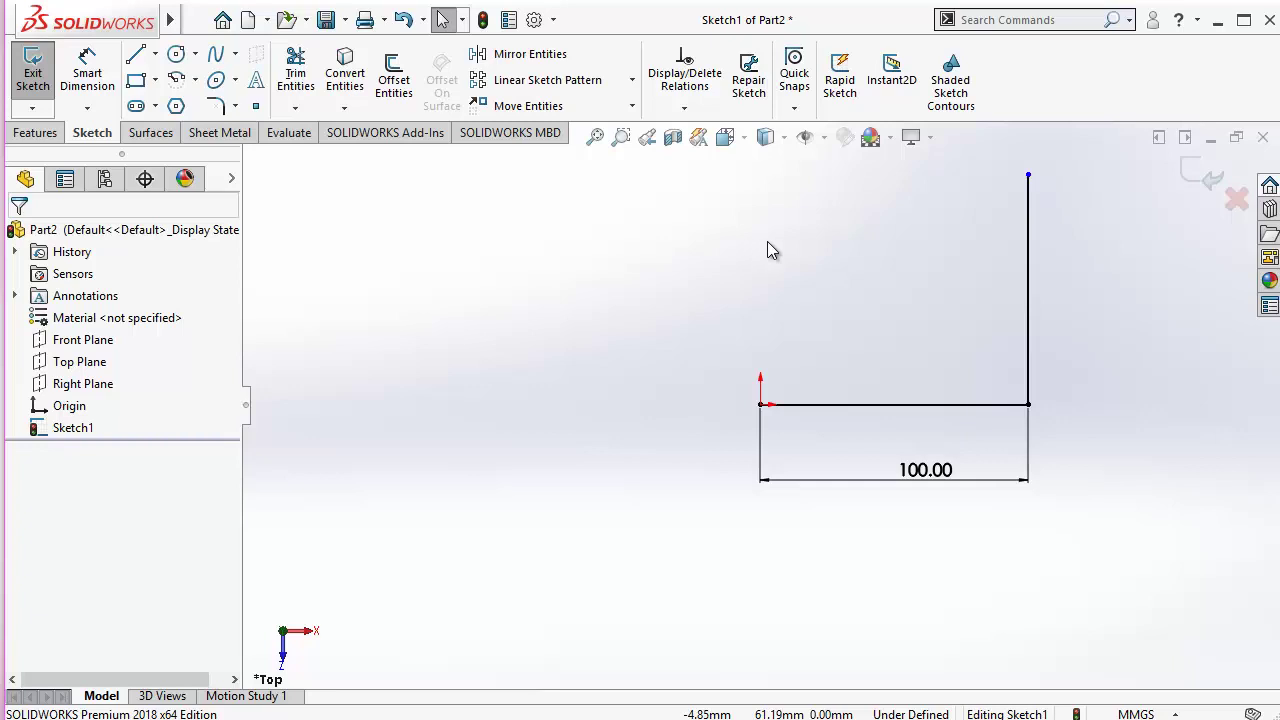
# - Dimension the vertical line's length on its outer side and set it to 100 mm
pyautogui.click(87, 74)
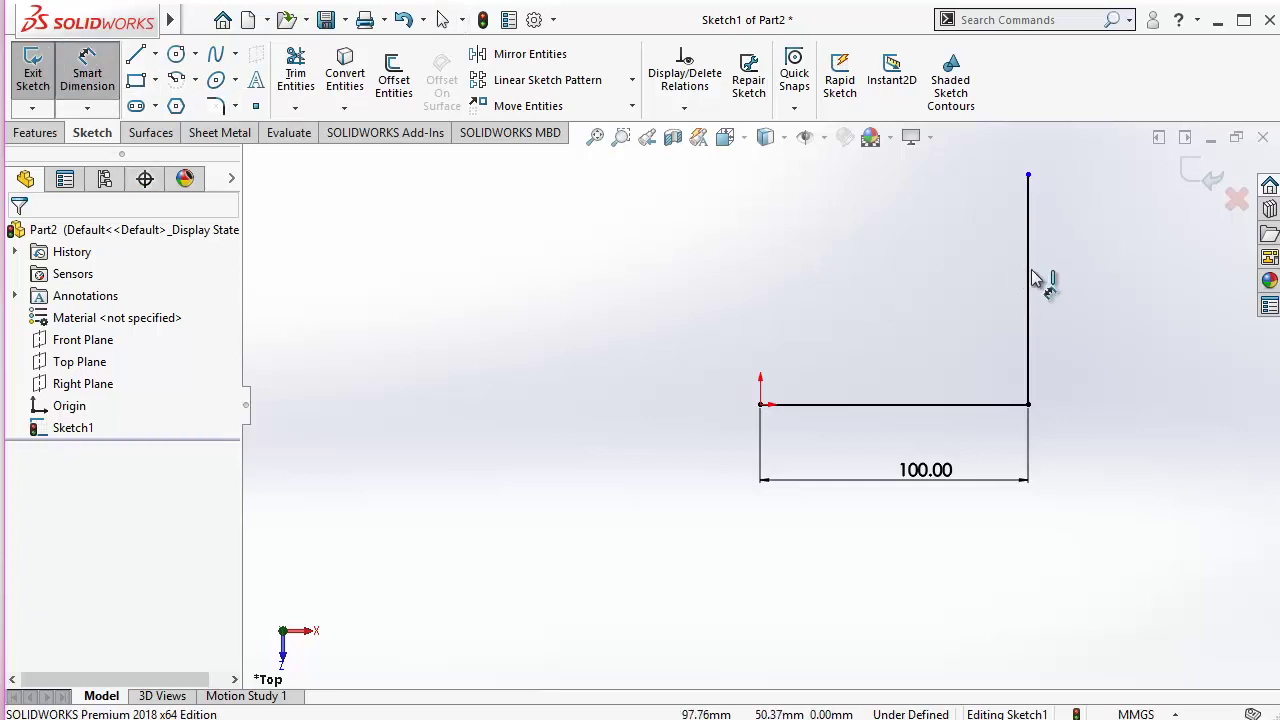
pyautogui.click(1077, 278)
pyautogui.click(1087, 283)
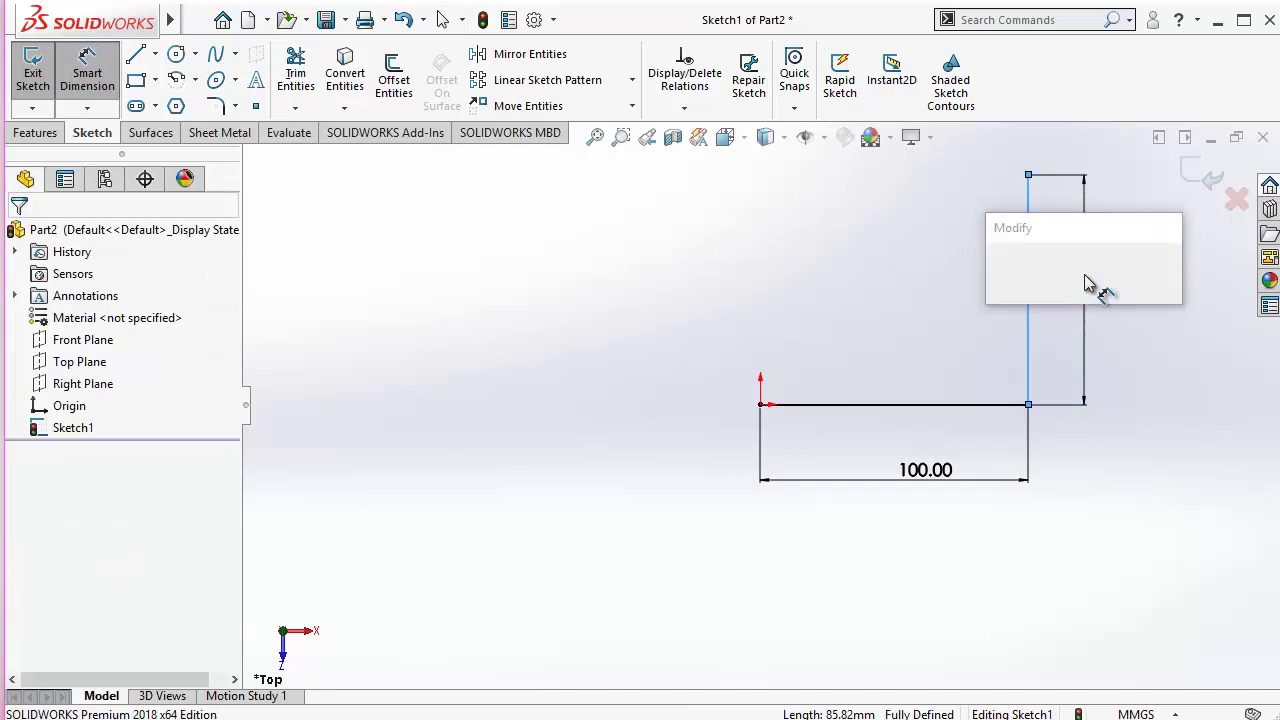
pyautogui.press('Return')
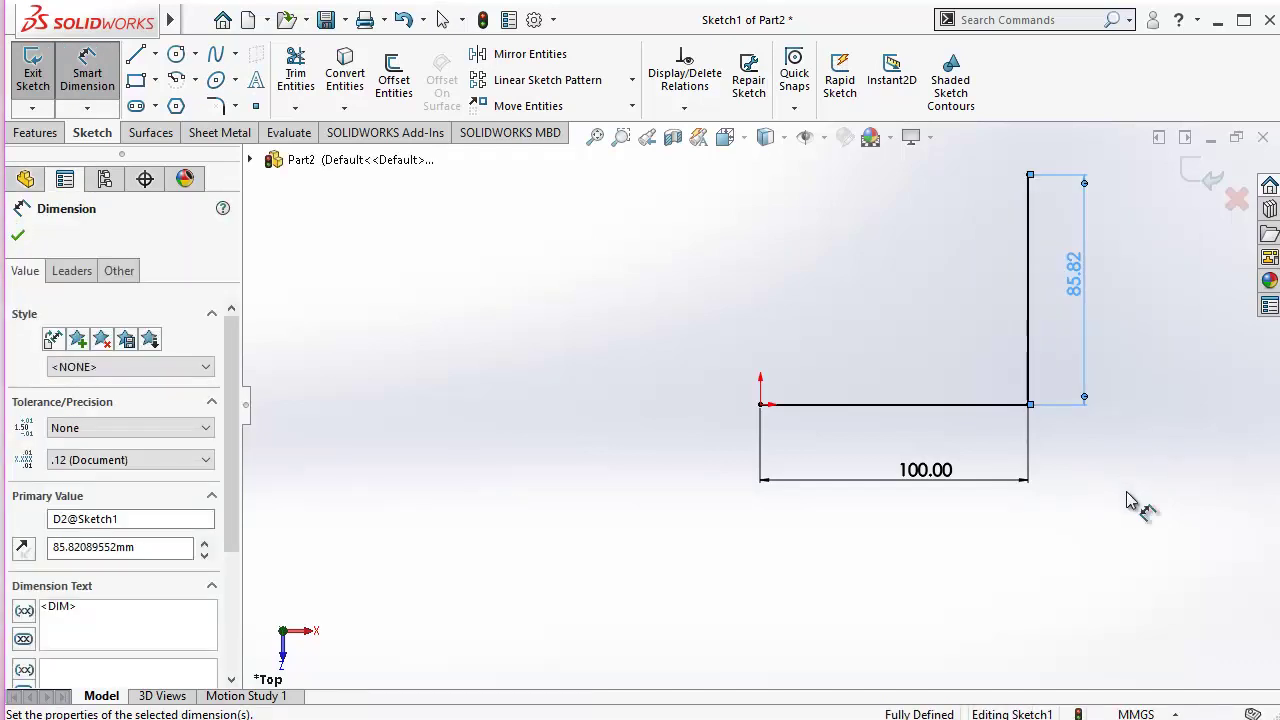
pyautogui.press('Escape')
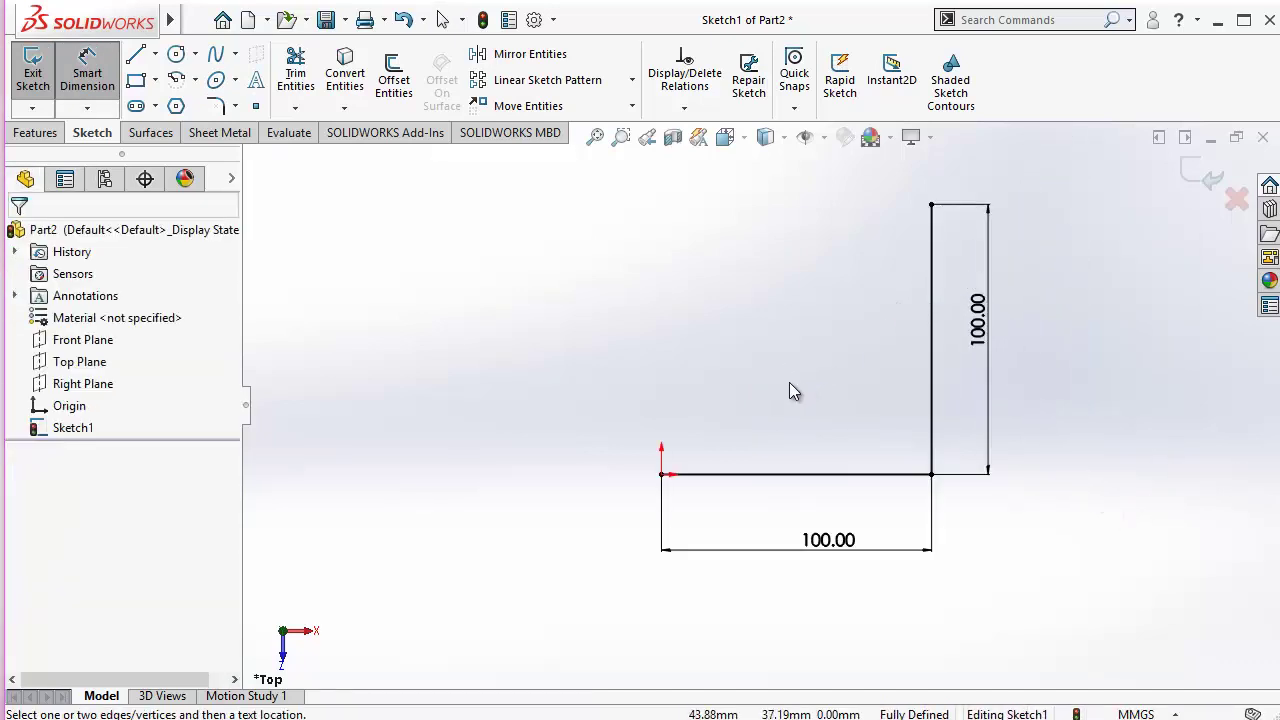
pyautogui.press('Escape')
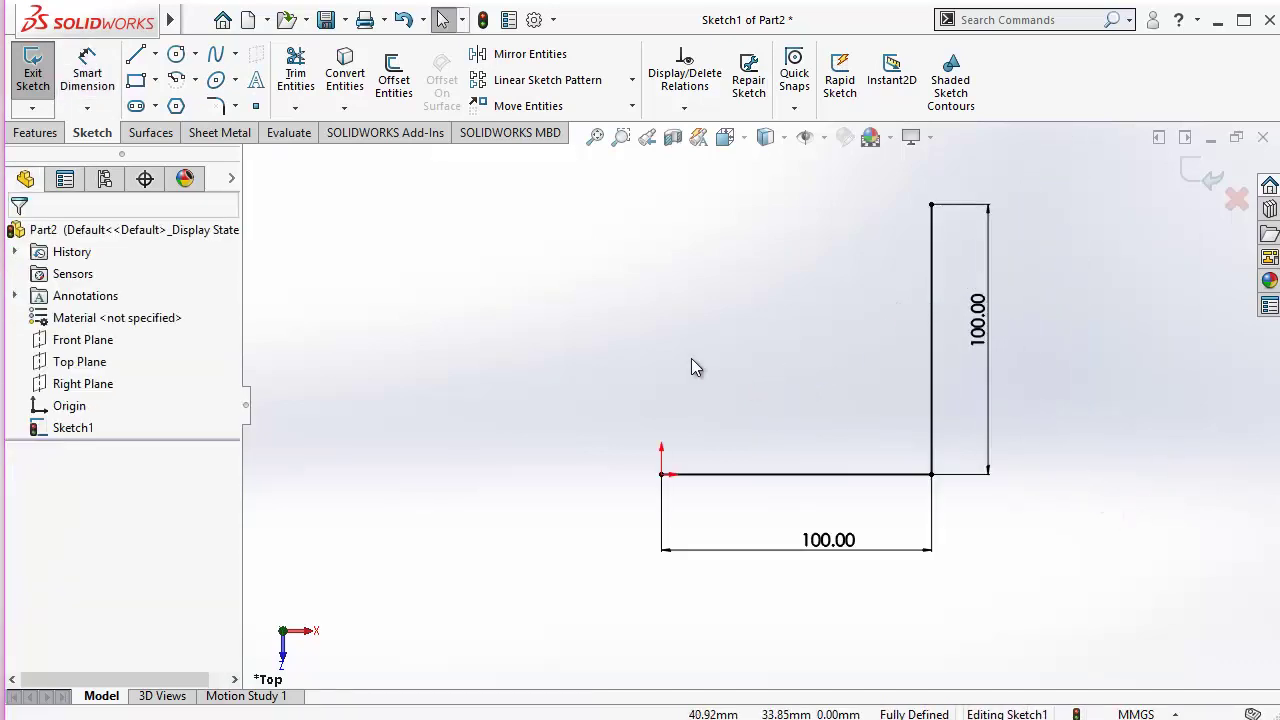
pyautogui.click(155, 54)
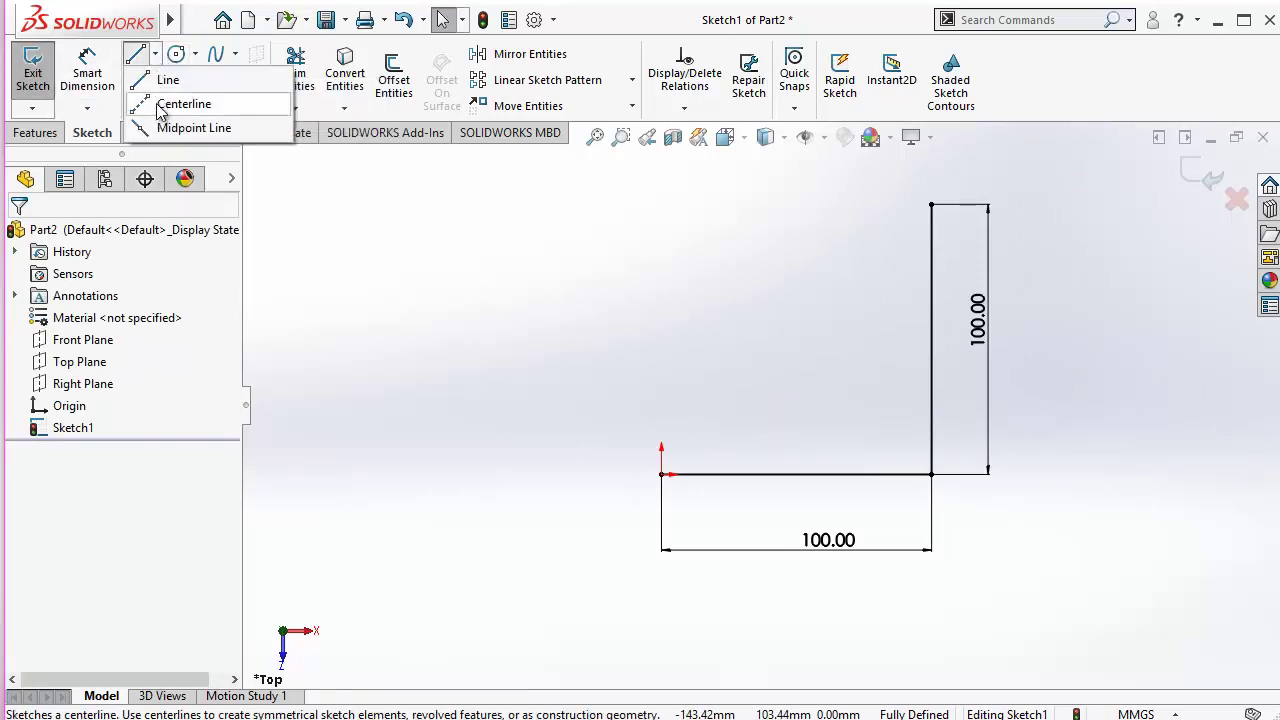
pyautogui.click(170, 104)
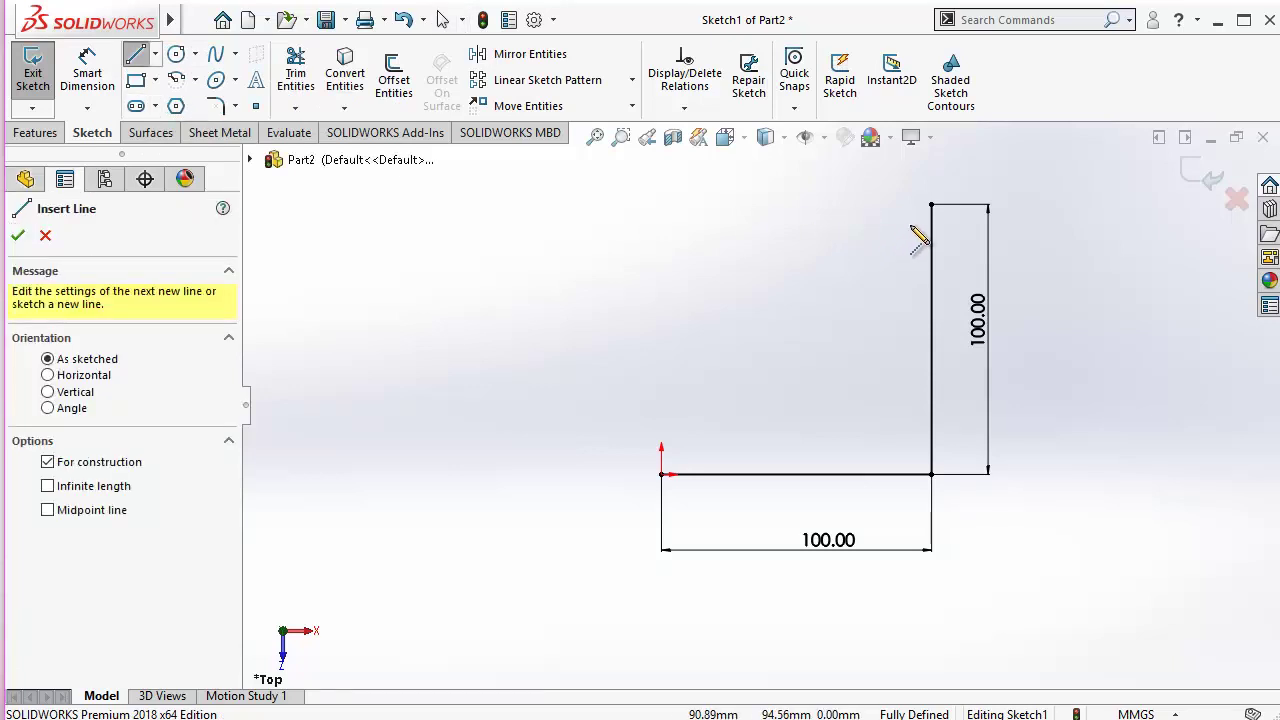
pyautogui.click(931, 206)
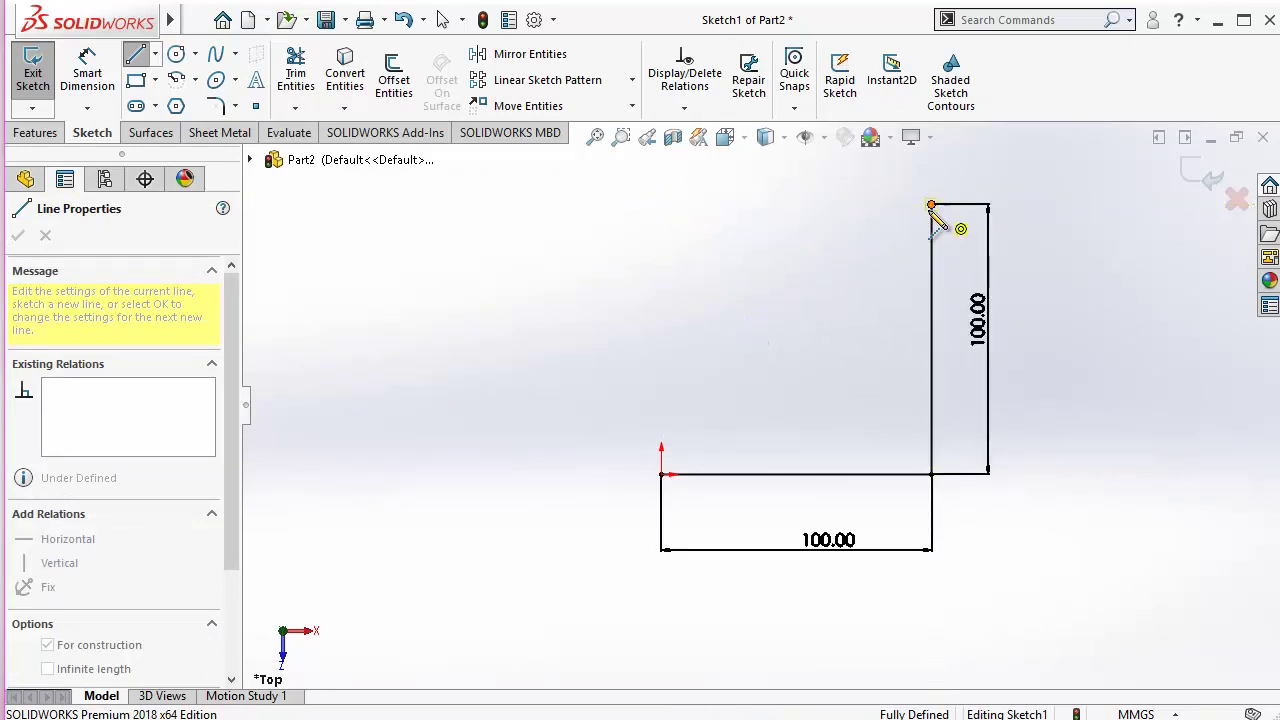
pyautogui.press('a')
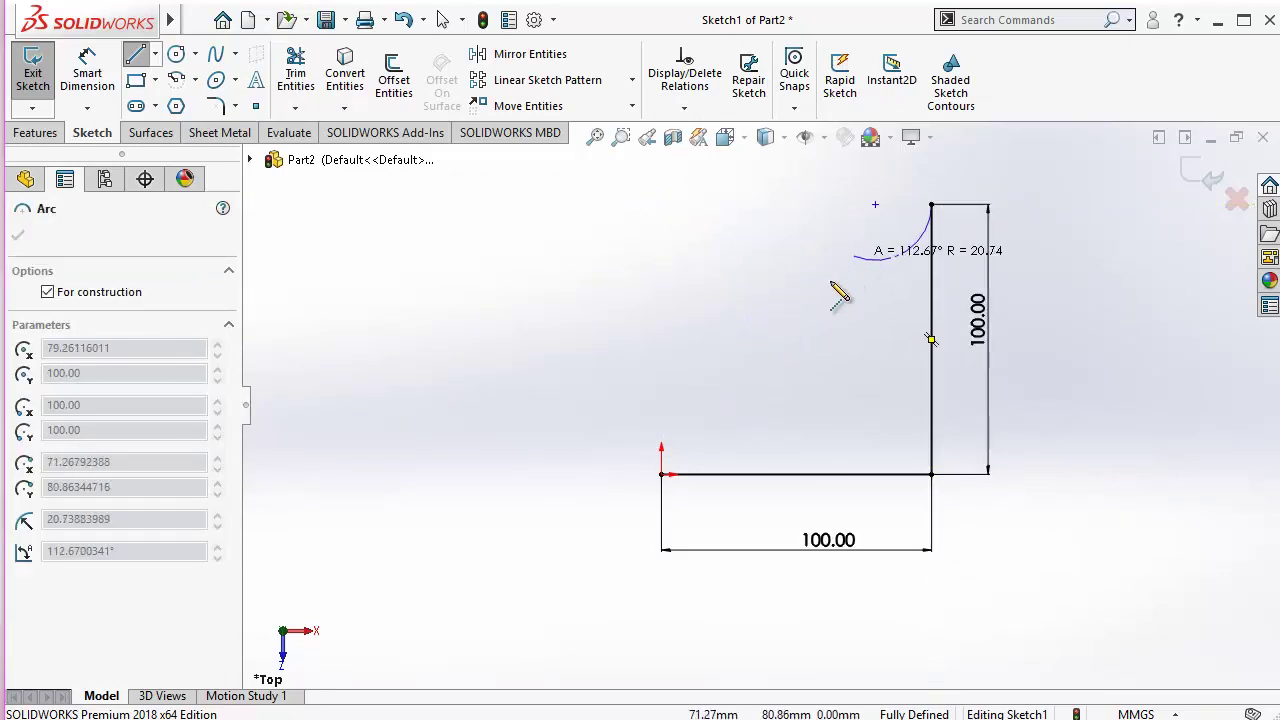
pyautogui.press('Escape')
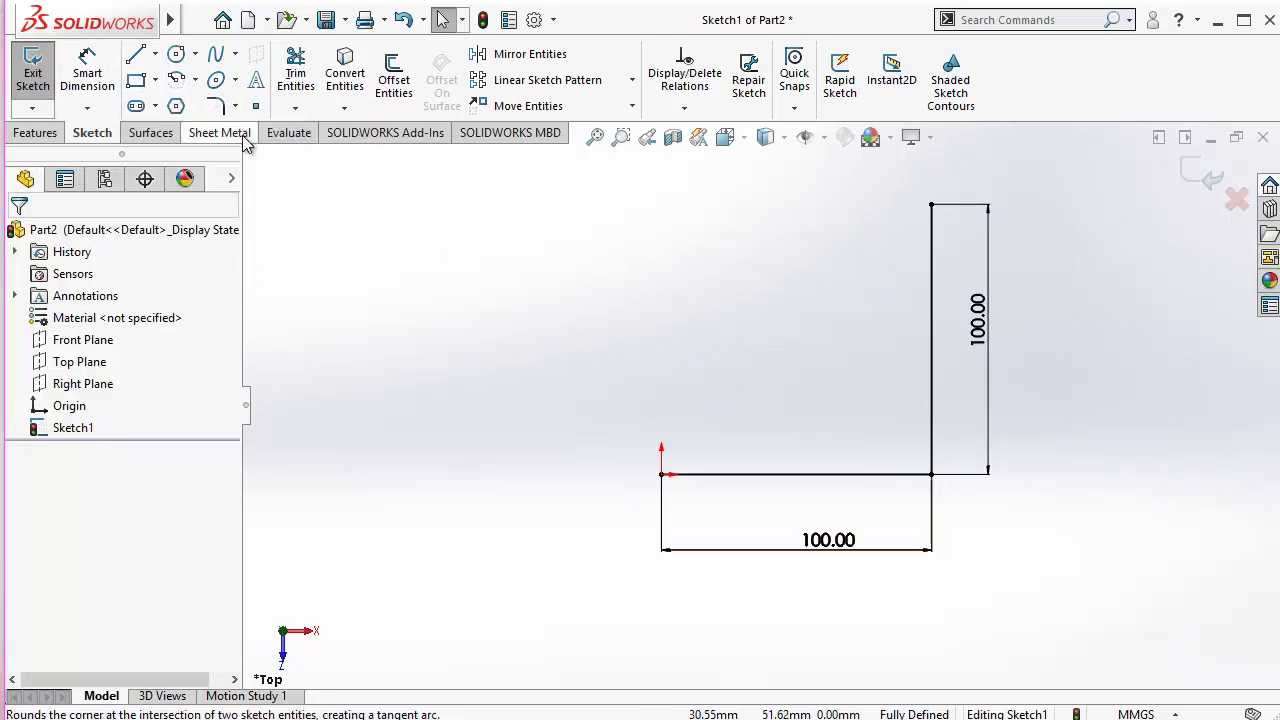
# - Draw a centerline from the vertical line's upper endpoint to the origin, closing the triangle
pyautogui.click(154, 56)
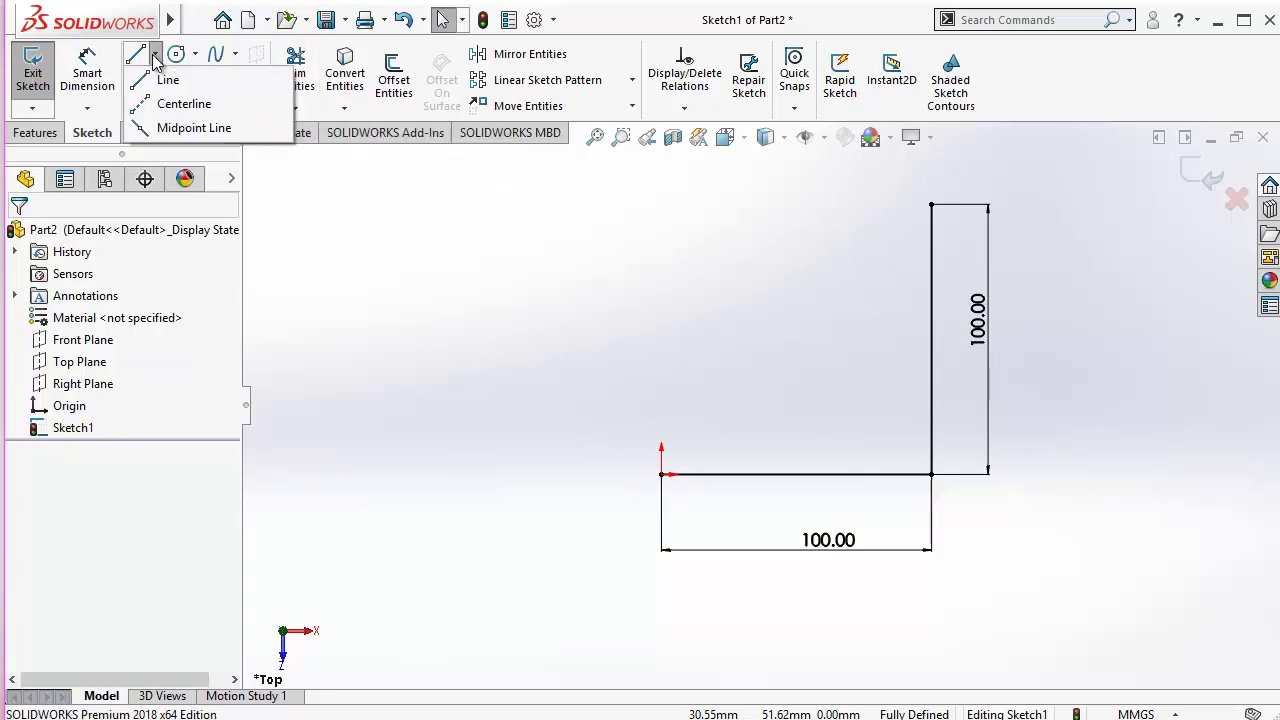
pyautogui.click(178, 103)
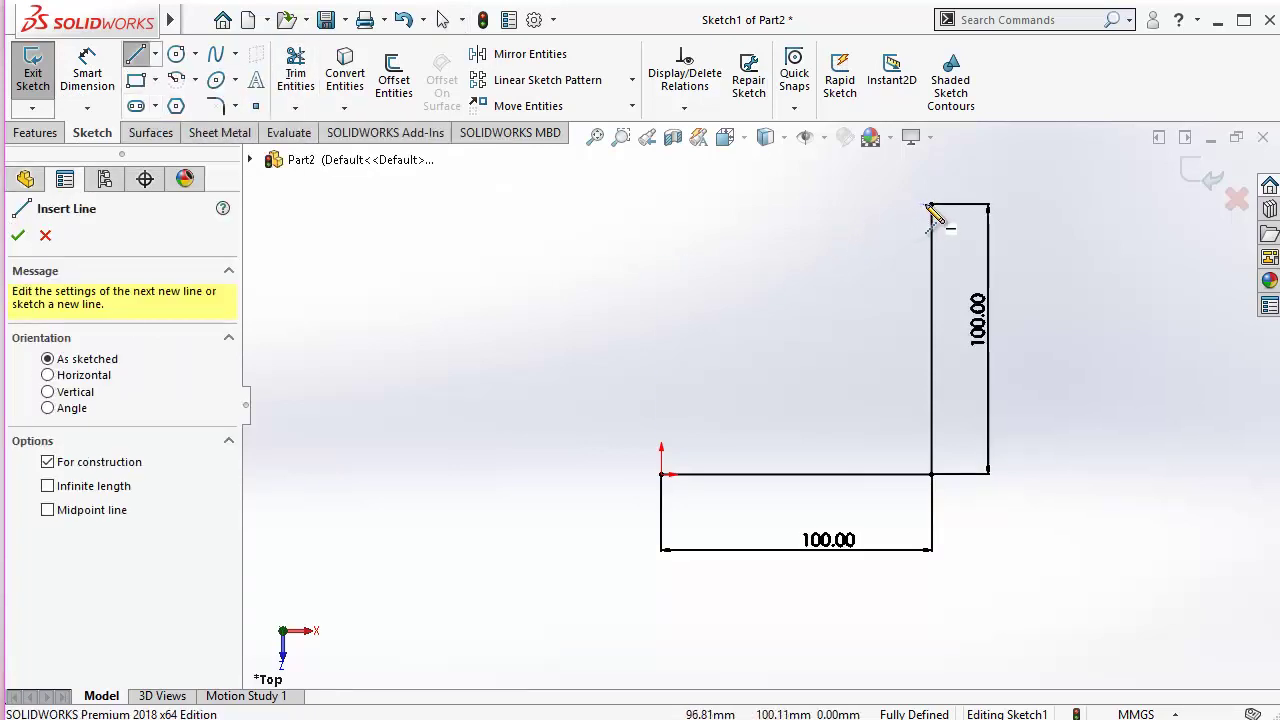
pyautogui.moveTo(930, 205); pyautogui.dragTo(661, 474)
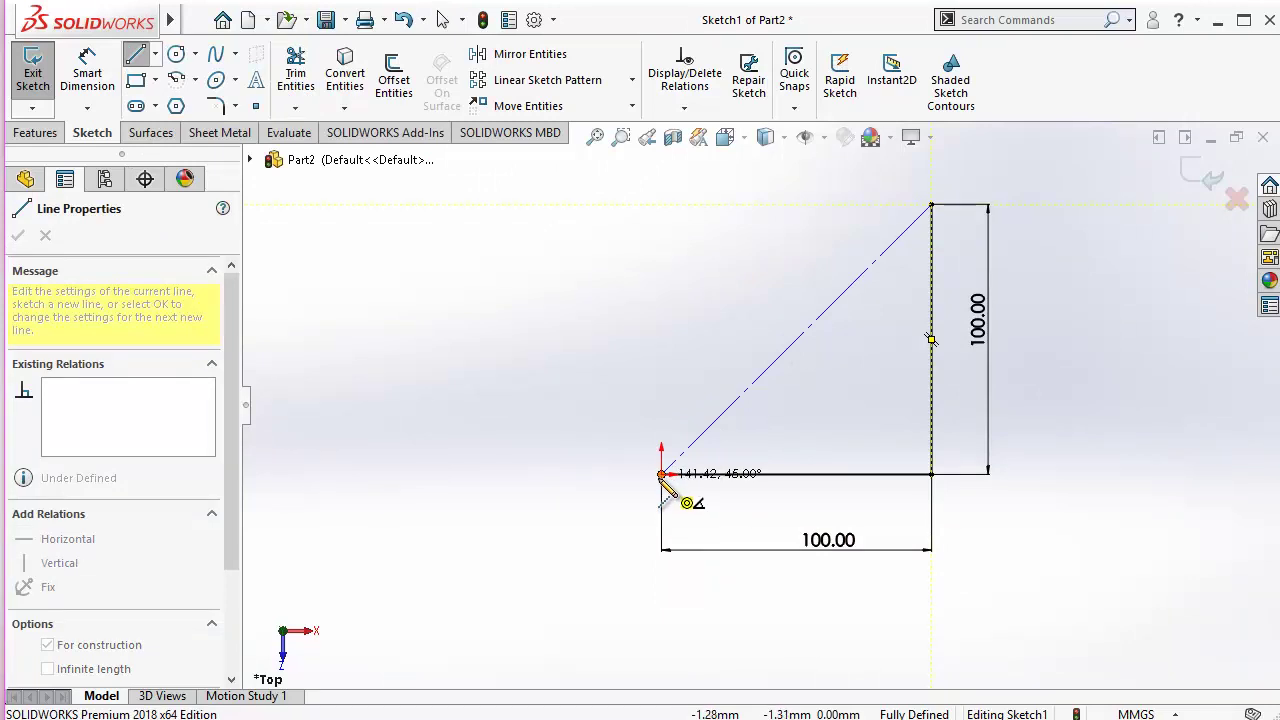
pyautogui.press('Escape')
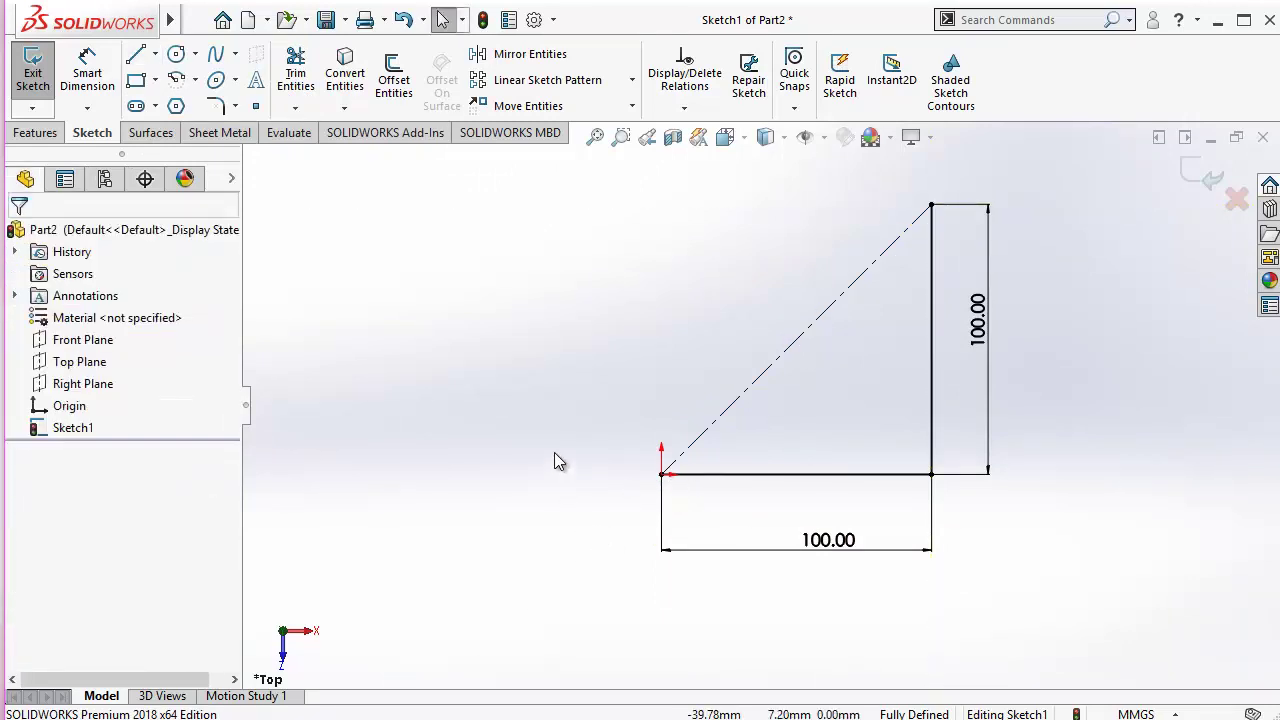
# - Preview an Extruded Boss/Base of the sketch from above and cancel it without creating the feature
pyautogui.click(40, 132)
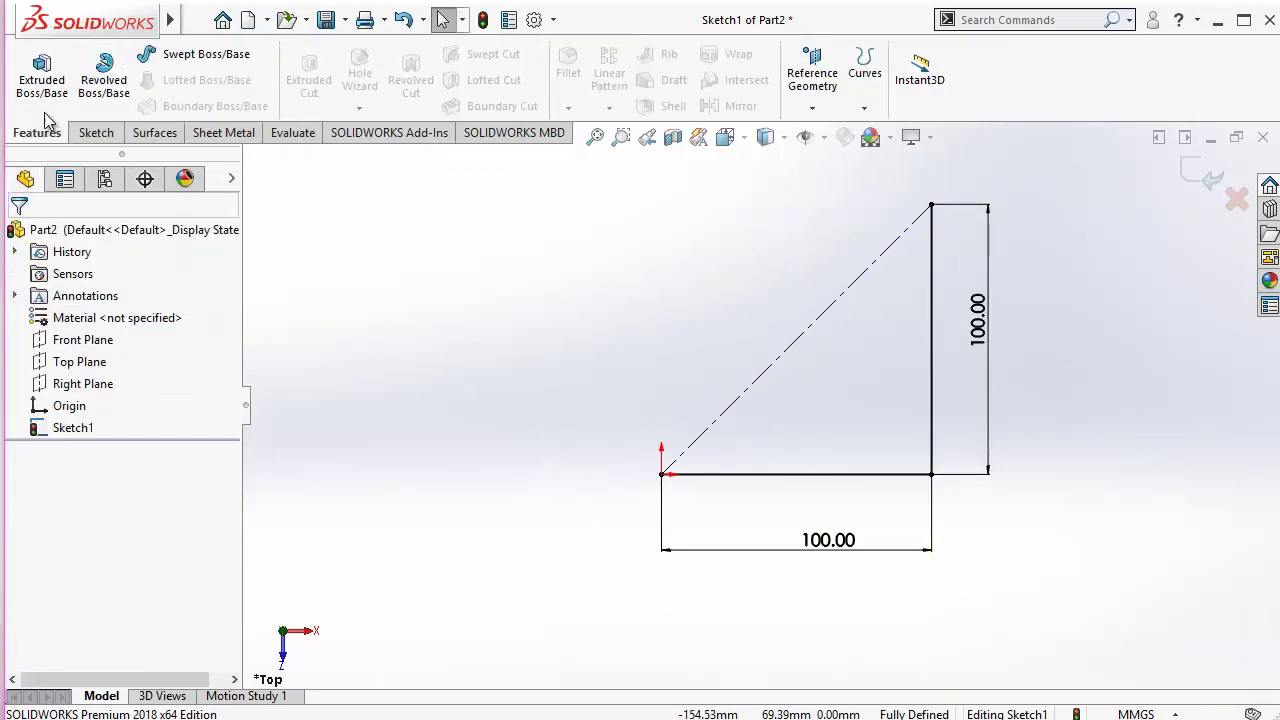
pyautogui.click(41, 82)
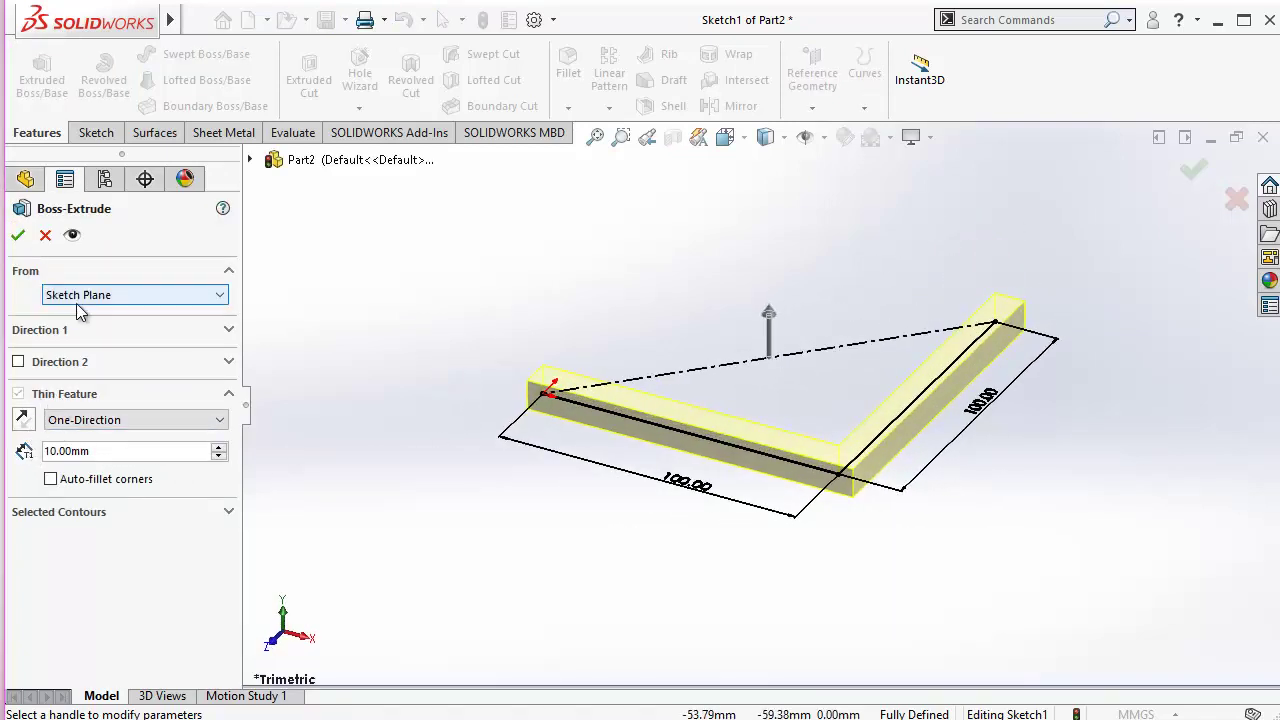
pyautogui.moveTo(373, 341); pyautogui.dragTo(405, 552, button='middle')
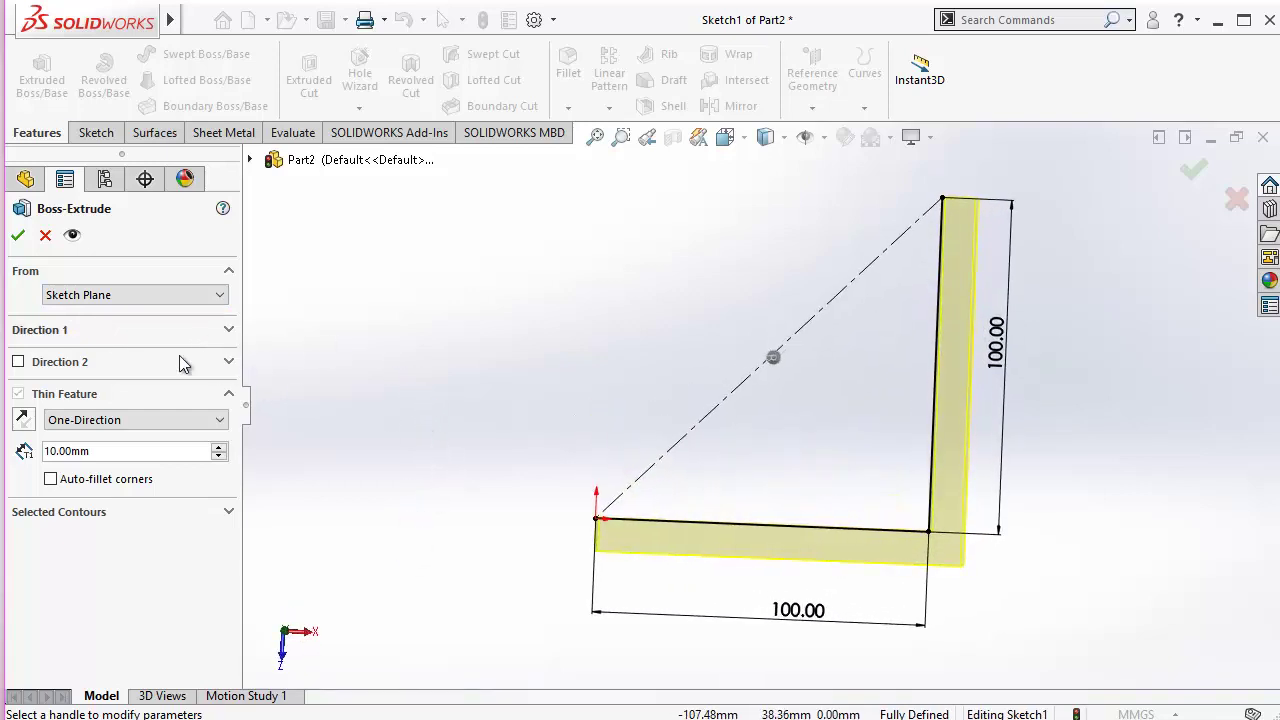
pyautogui.click(44, 237)
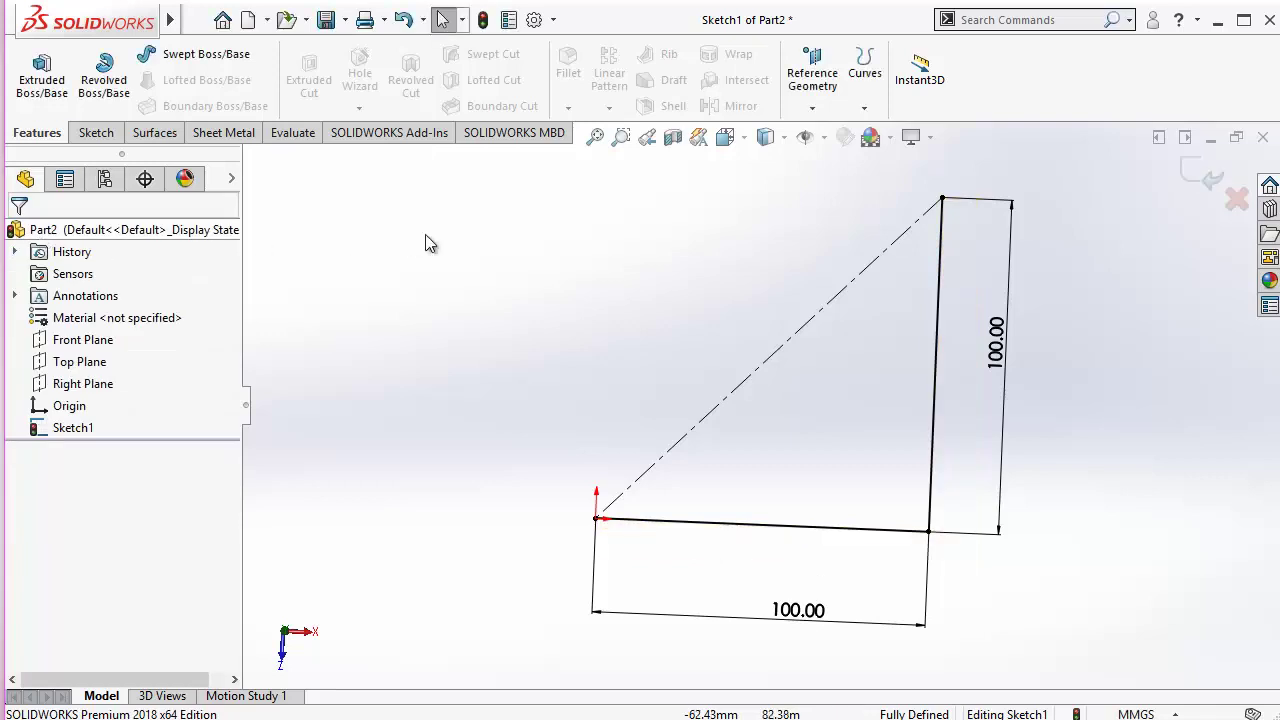
# - Examine the existing relations and properties of the sketch's horizontal and vertical lines
pyautogui.scroll(2, 660, 430)
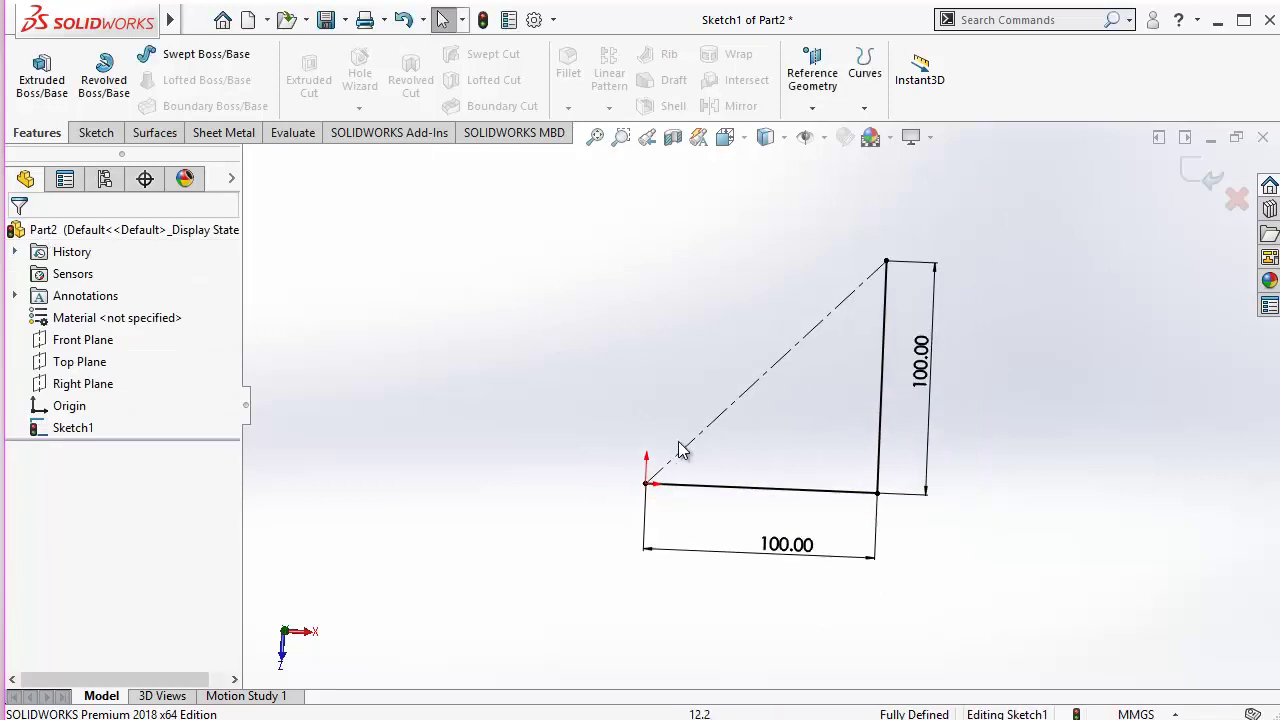
pyautogui.click(878, 379)
pyautogui.click(780, 492)
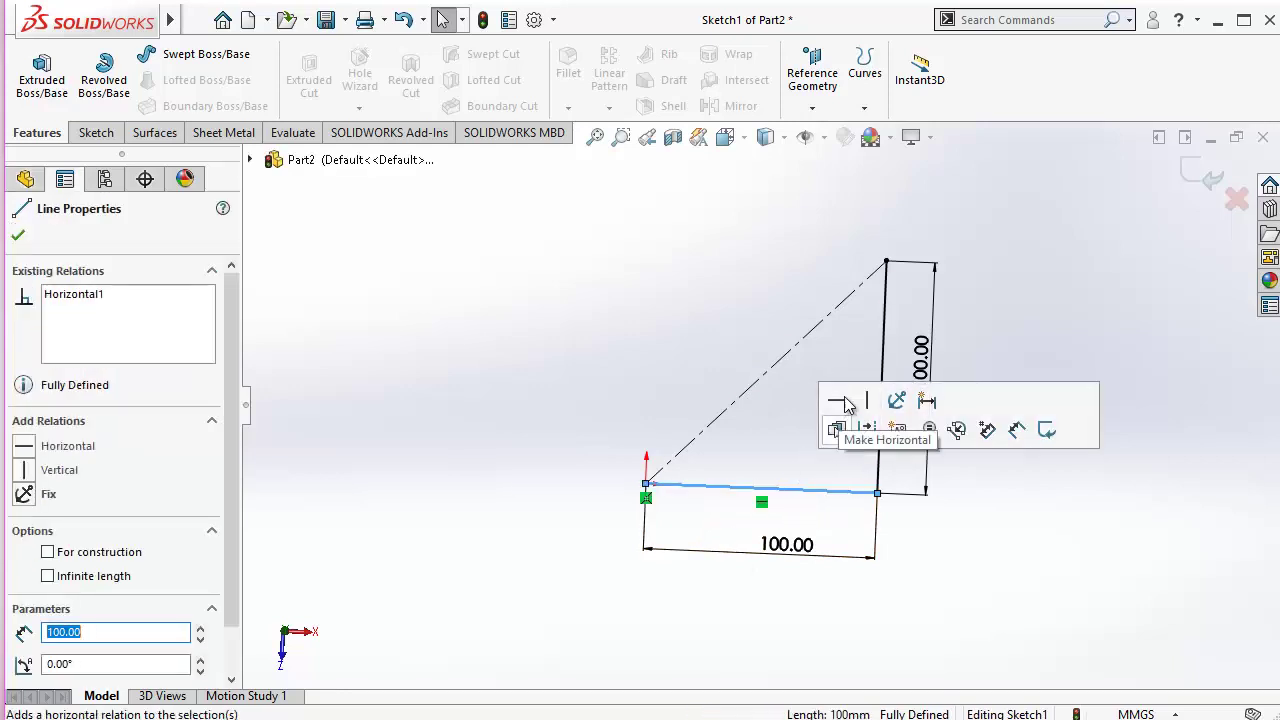
pyautogui.click(774, 424)
pyautogui.scroll(-3, 688, 531)
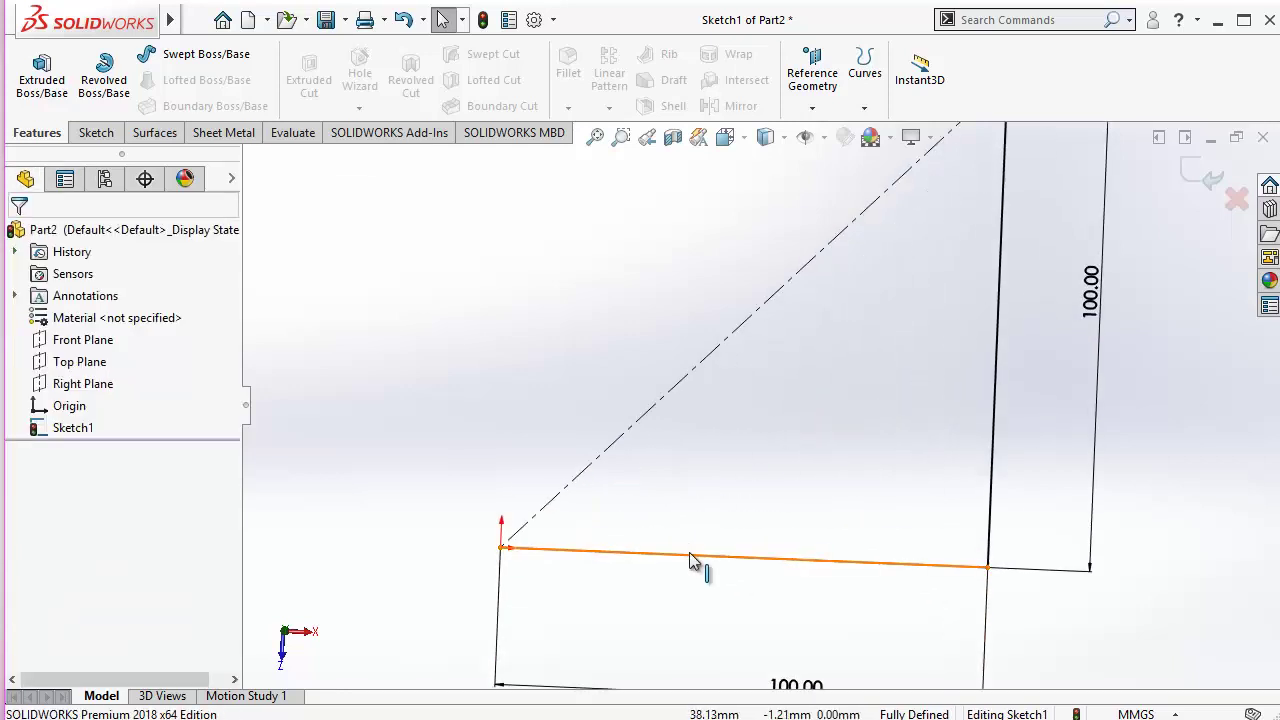
pyautogui.click(692, 559)
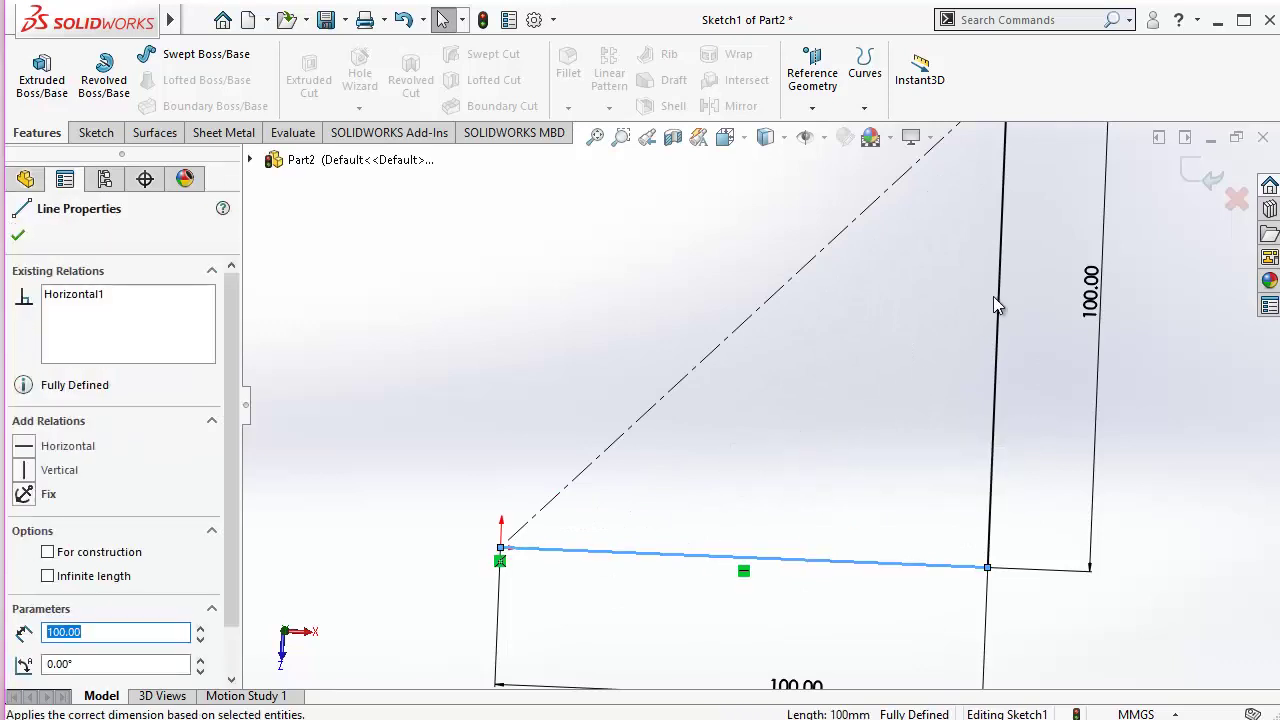
pyautogui.moveTo(994, 296); pyautogui.dragTo(913, 337)
pyautogui.scroll(3, 880, 352)
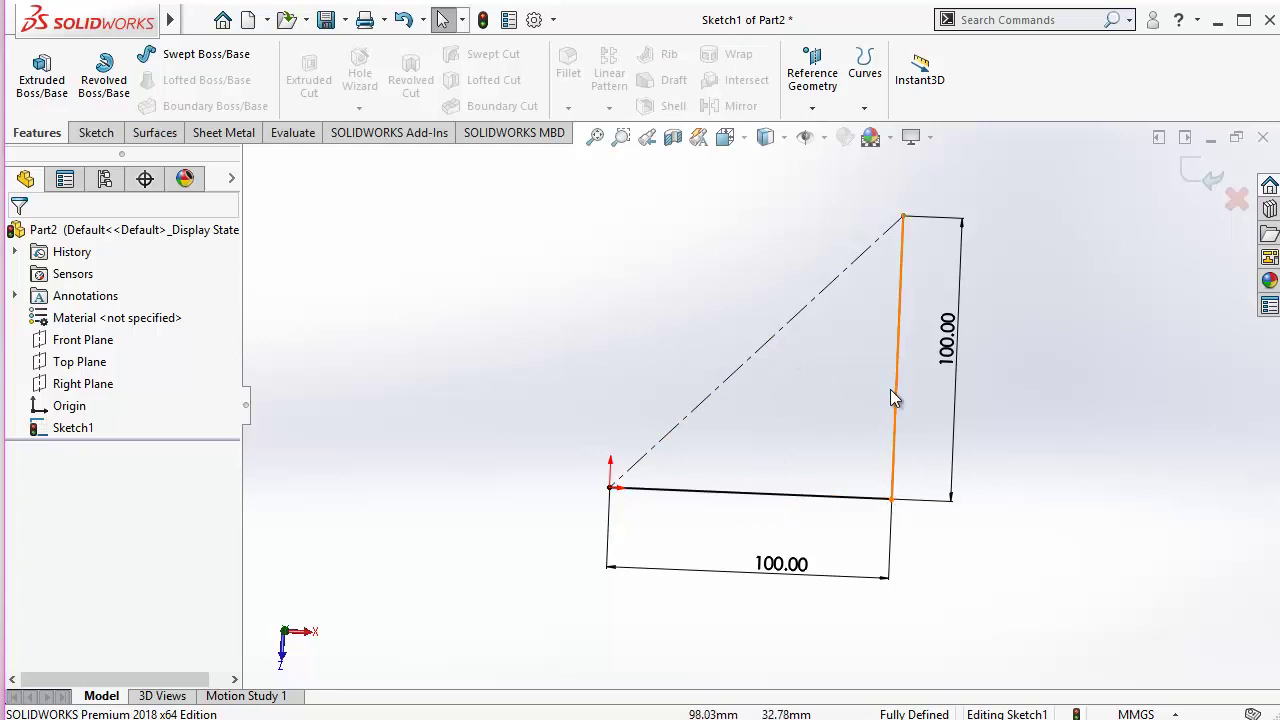
# - Convert the diagonal centerline of the triangle to a solid sketch line by turning off its For construction option
pyautogui.click(778, 341)
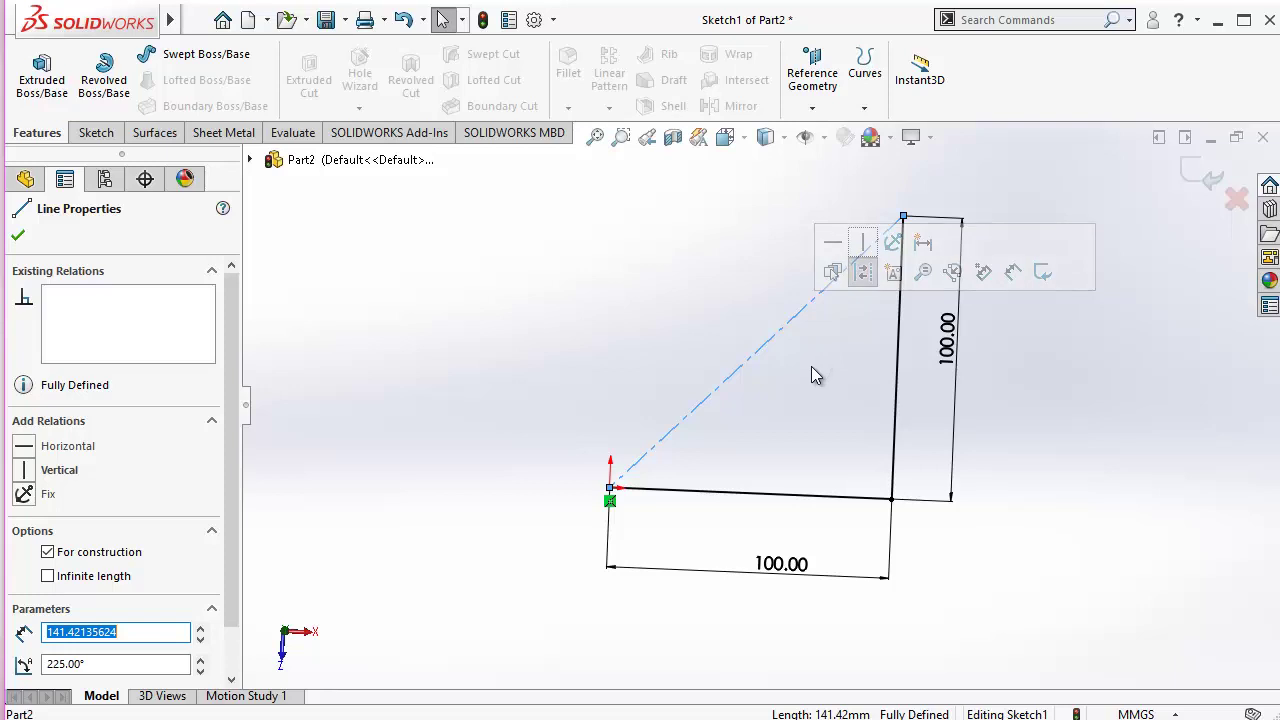
pyautogui.click(811, 372)
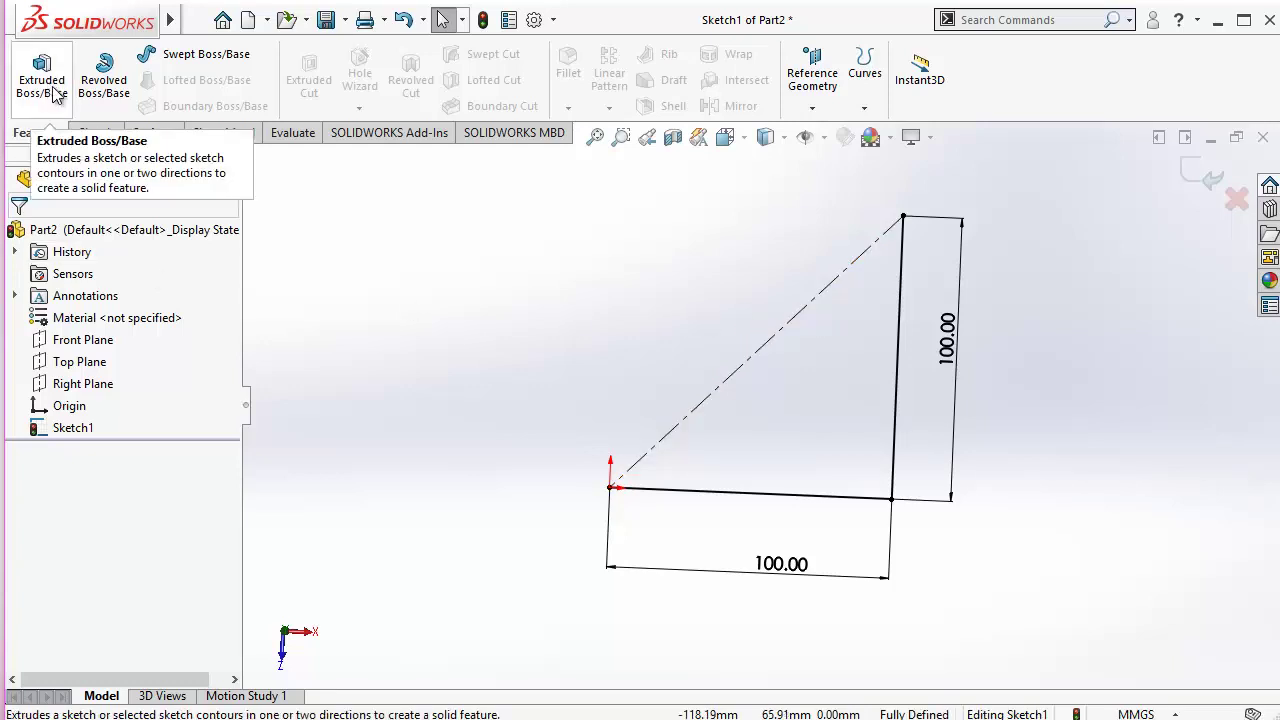
pyautogui.click(737, 372)
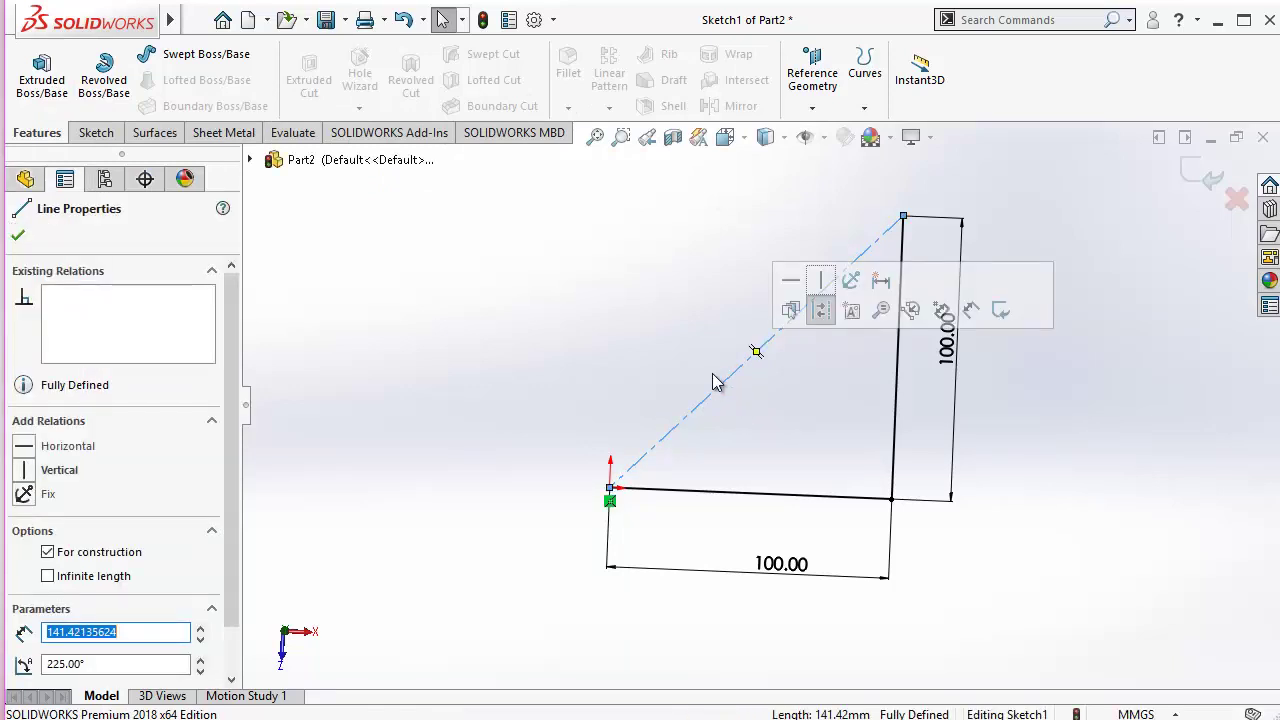
pyautogui.click(47, 552)
pyautogui.click(480, 320)
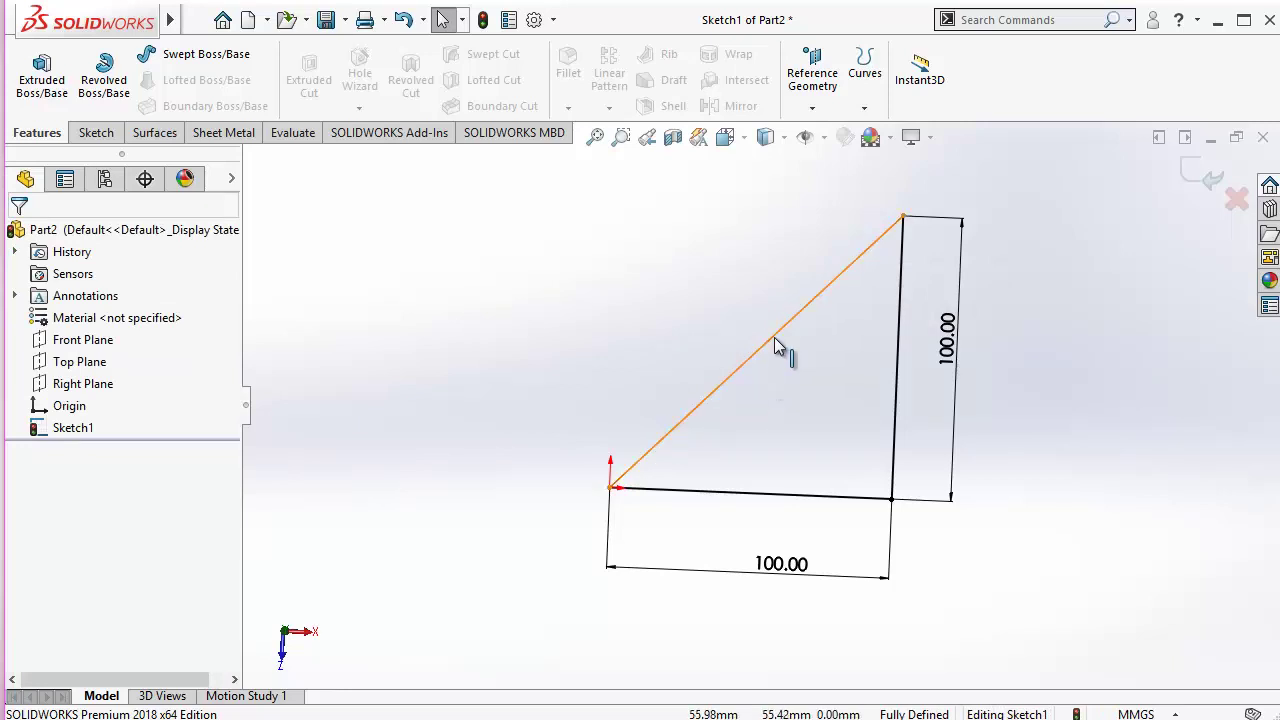
# - Preview an Extruded Boss/Base of the closed triangle, increase its depth, and cancel without creating the feature
pyautogui.click(41, 88)
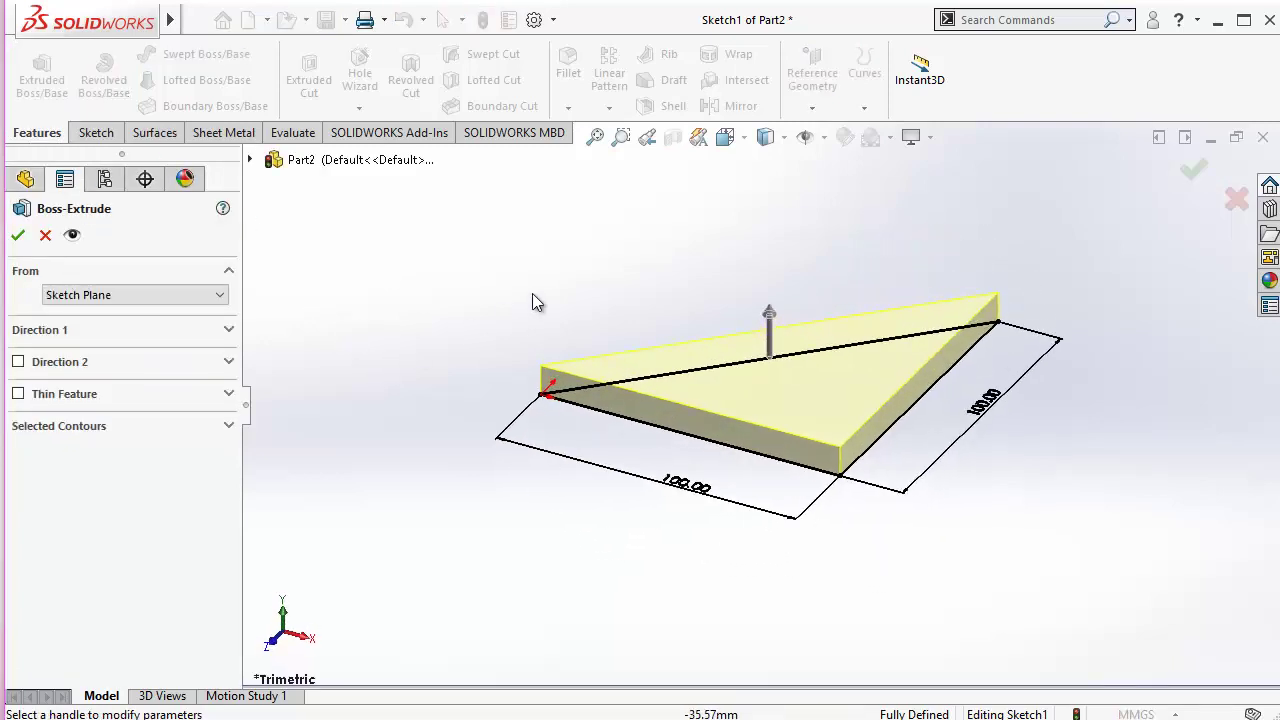
pyautogui.moveTo(762, 303); pyautogui.dragTo(768, 222)
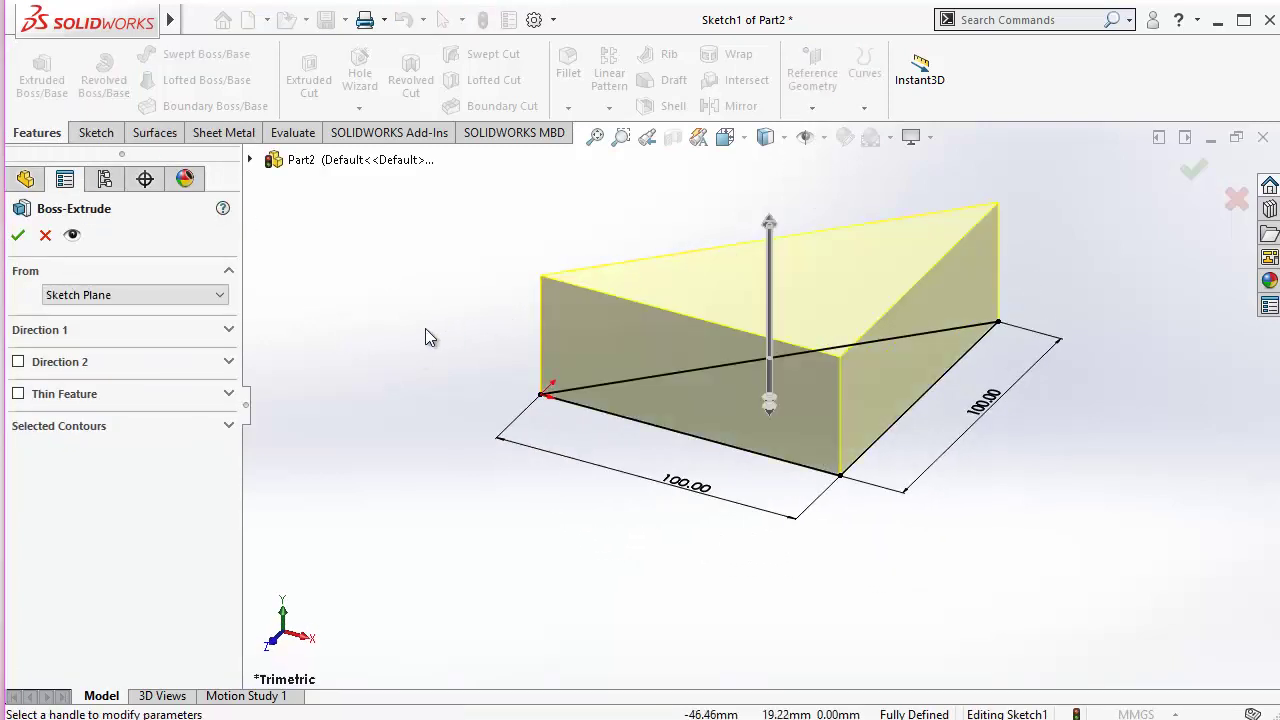
pyautogui.click(45, 234)
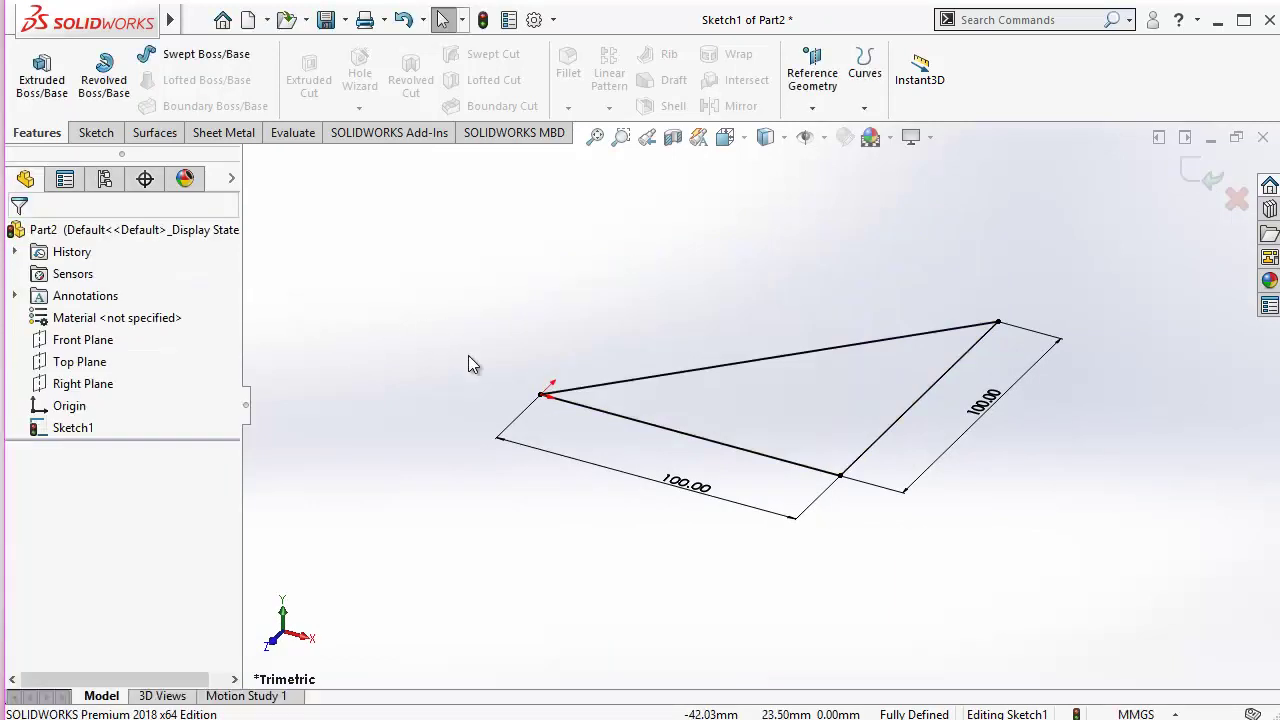
# - Examine the diagonal line's properties, clear the selection, and view the sketch straight on
pyautogui.moveTo(468, 355)
pyautogui.mouseDown(button='middle')
pyautogui.moveTo(552, 540)
pyautogui.moveTo(598, 418)
pyautogui.mouseUp(button='middle')
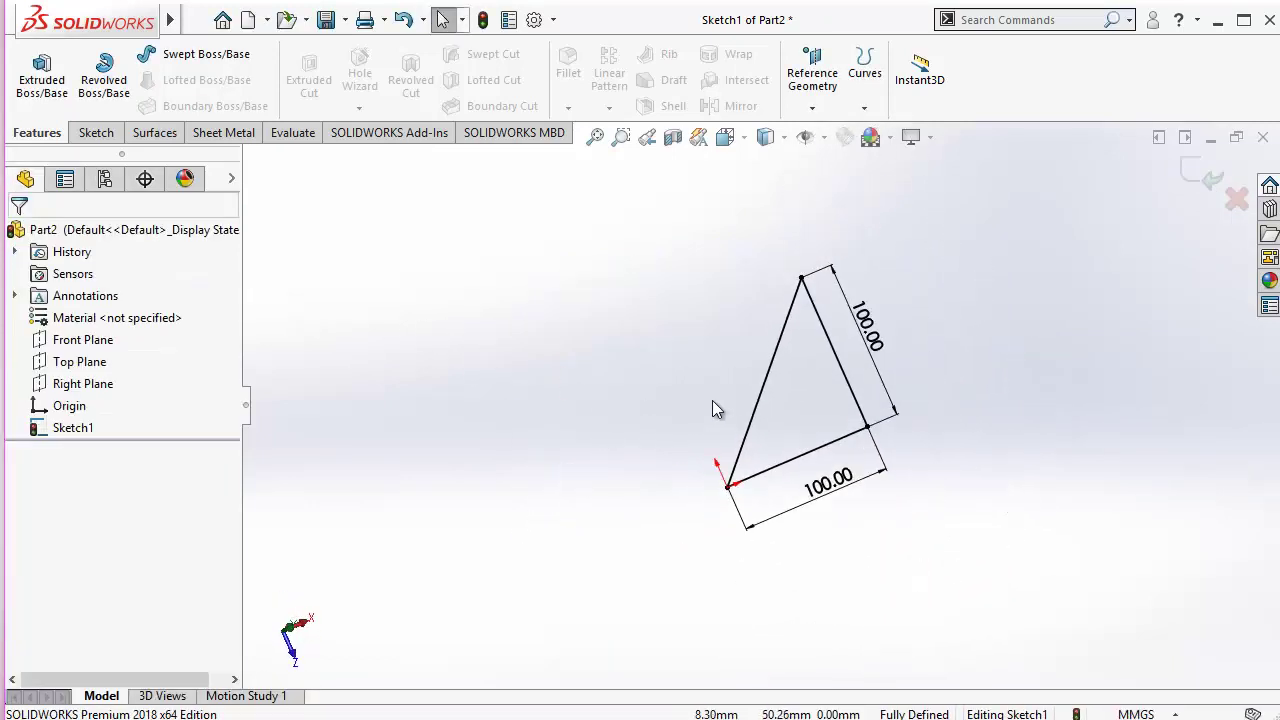
pyautogui.click(765, 383)
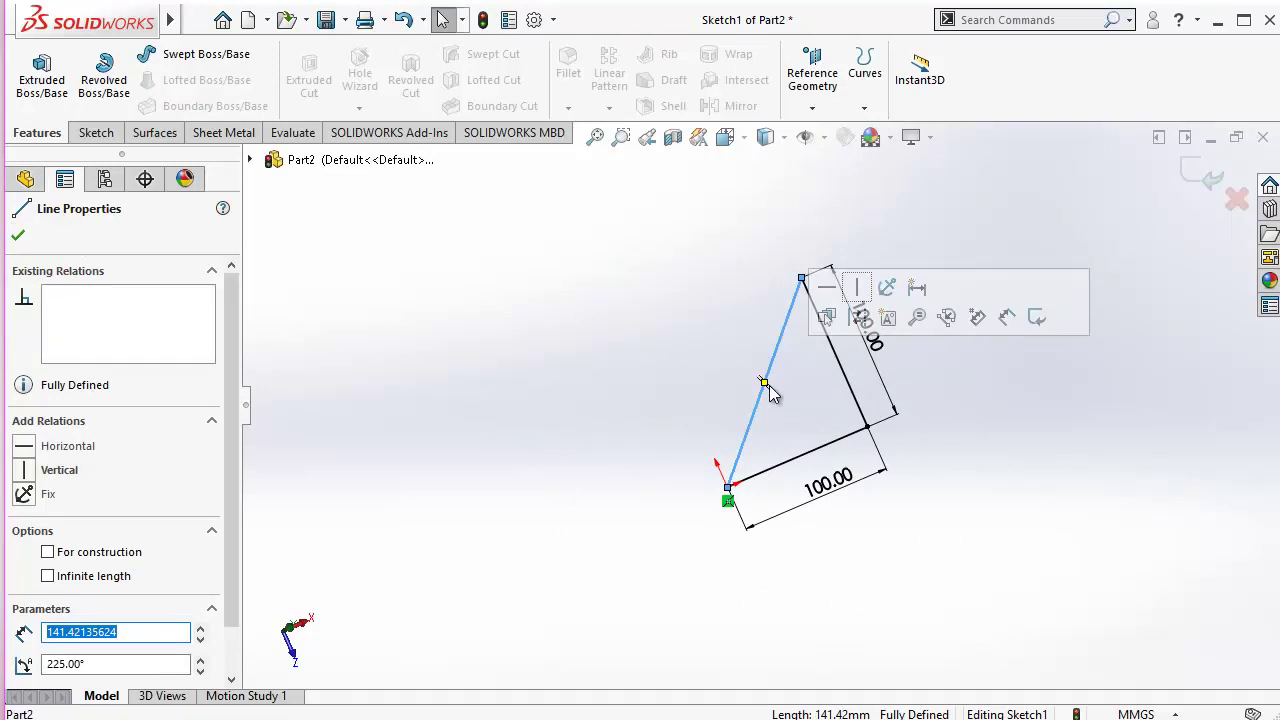
pyautogui.click(808, 414)
pyautogui.press('space')
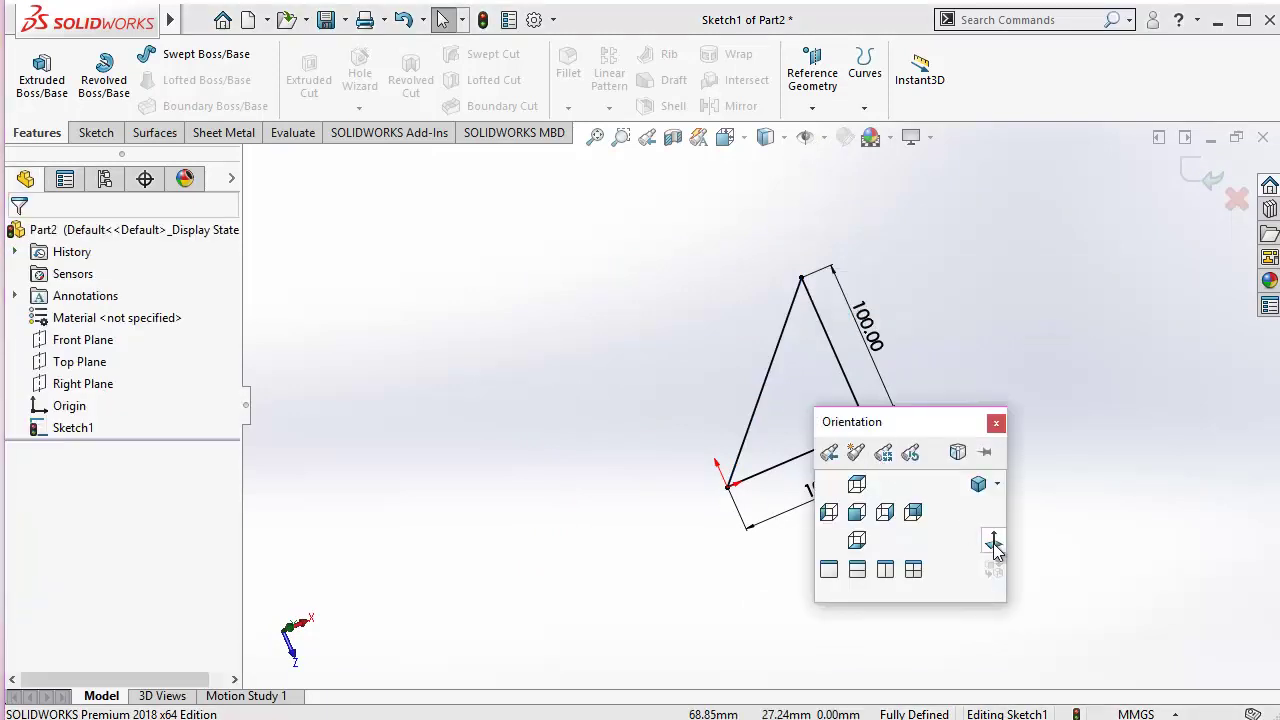
pyautogui.click(992, 542)
# - Sketch a slanted centerline about 46 mm long inside the triangle and delete it
pyautogui.click(93, 133)
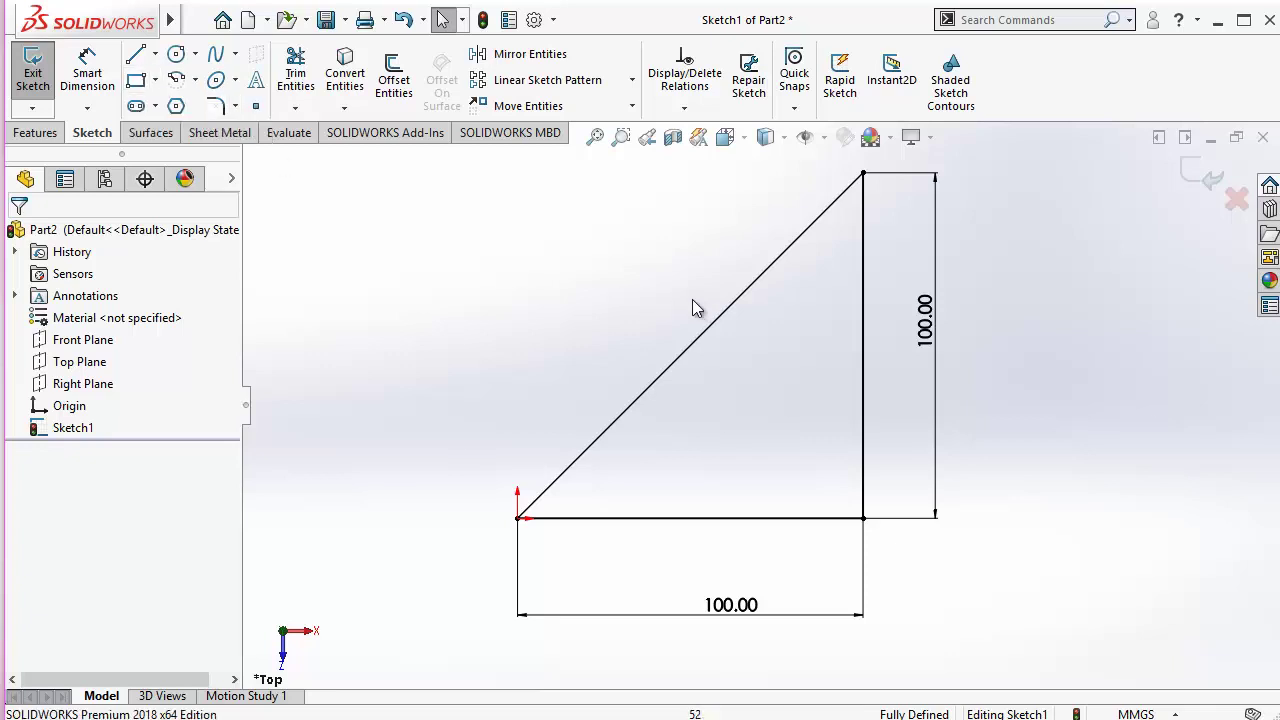
pyautogui.click(155, 54)
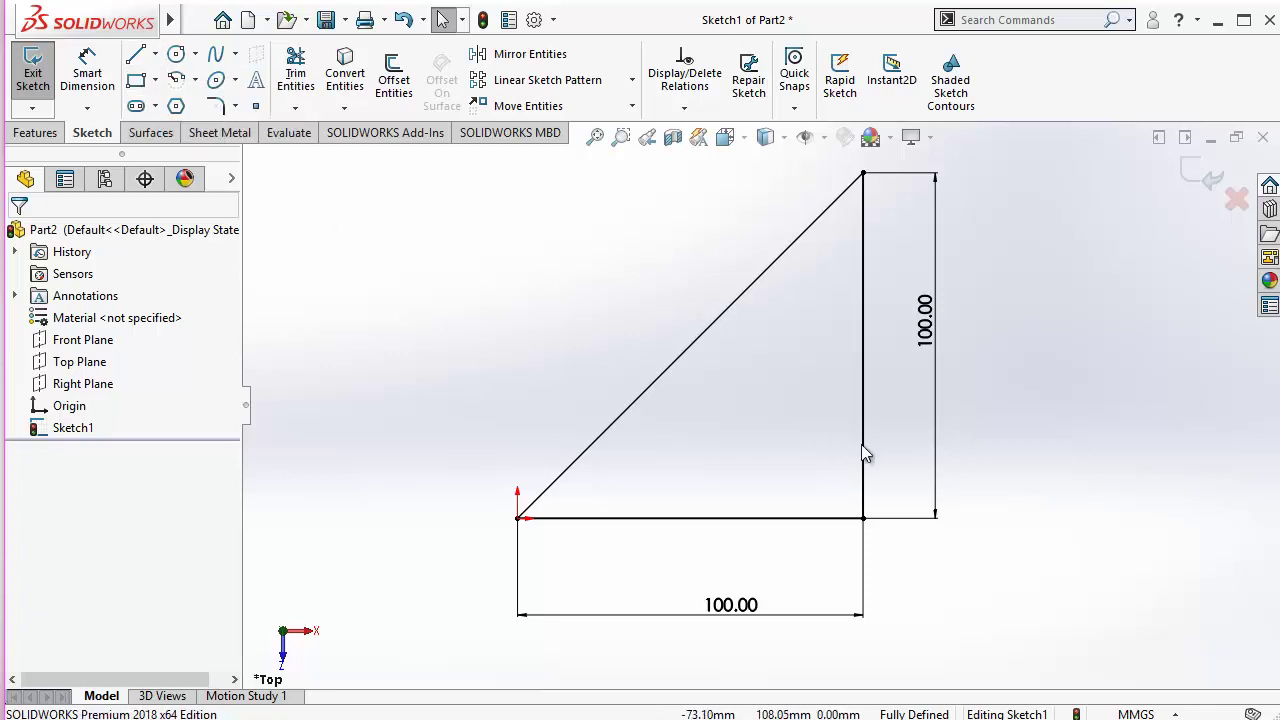
pyautogui.click(788, 325)
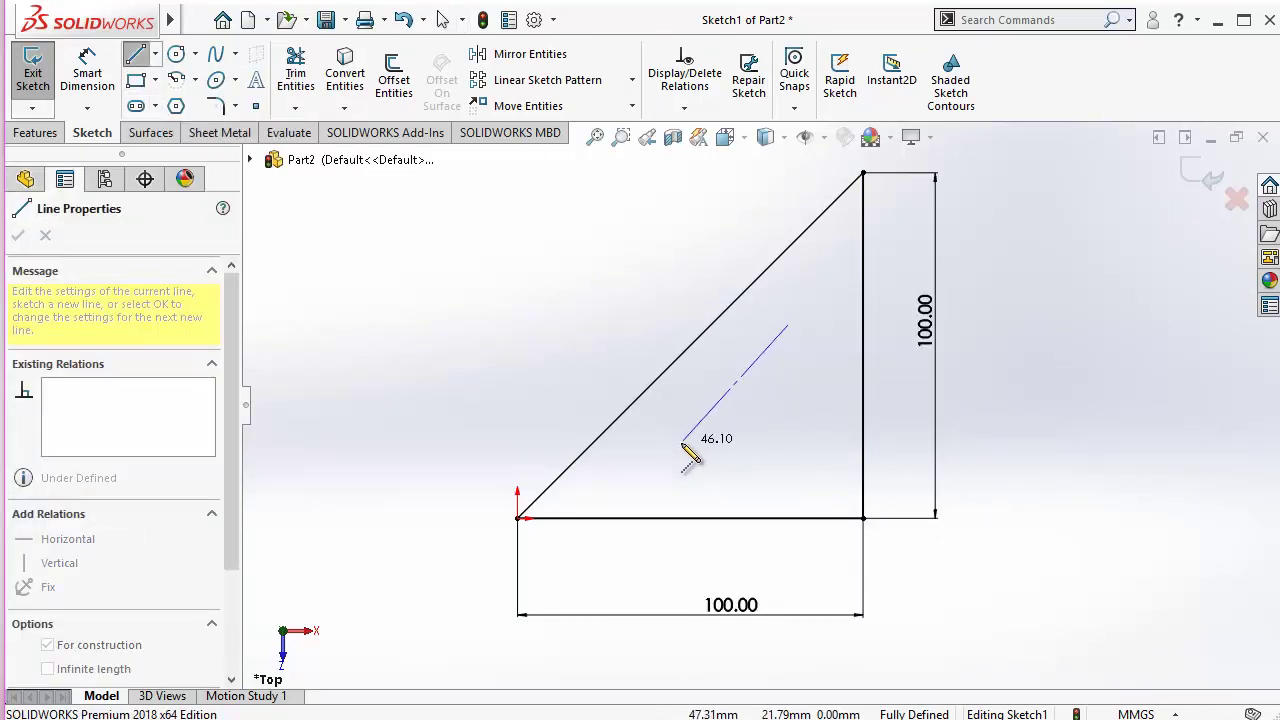
pyautogui.click(680, 442)
pyautogui.press('Escape')
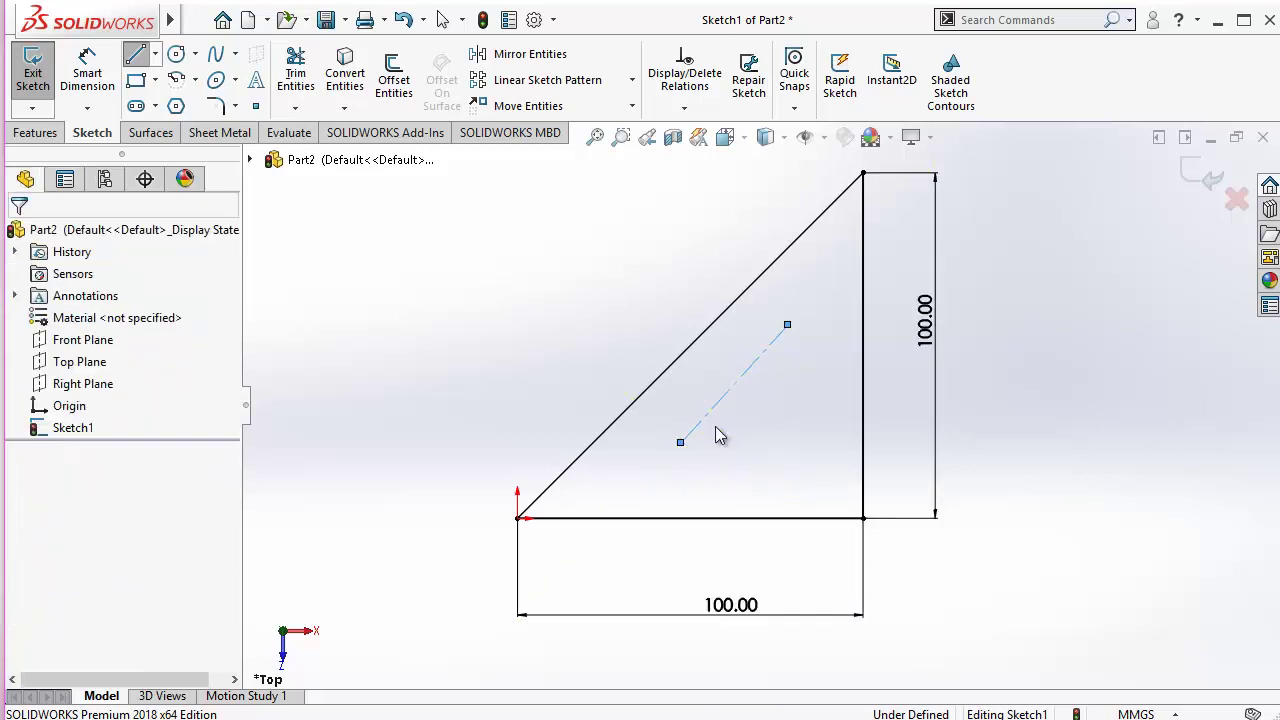
pyautogui.click(716, 405)
pyautogui.press('Delete')
# - Sketch a separate closed triangle of three centerlines to the upper left of the dimensioned triangle, one side about 58 mm long
pyautogui.press('f')
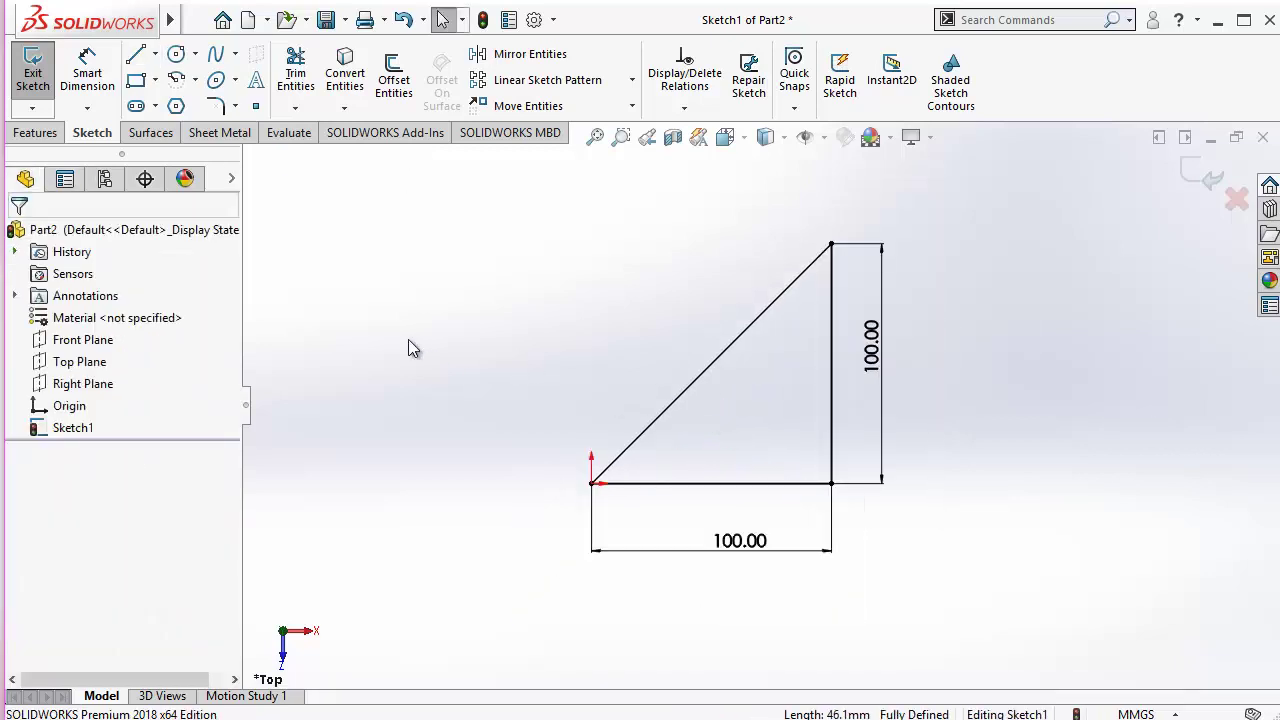
pyautogui.click(155, 54)
pyautogui.click(180, 100)
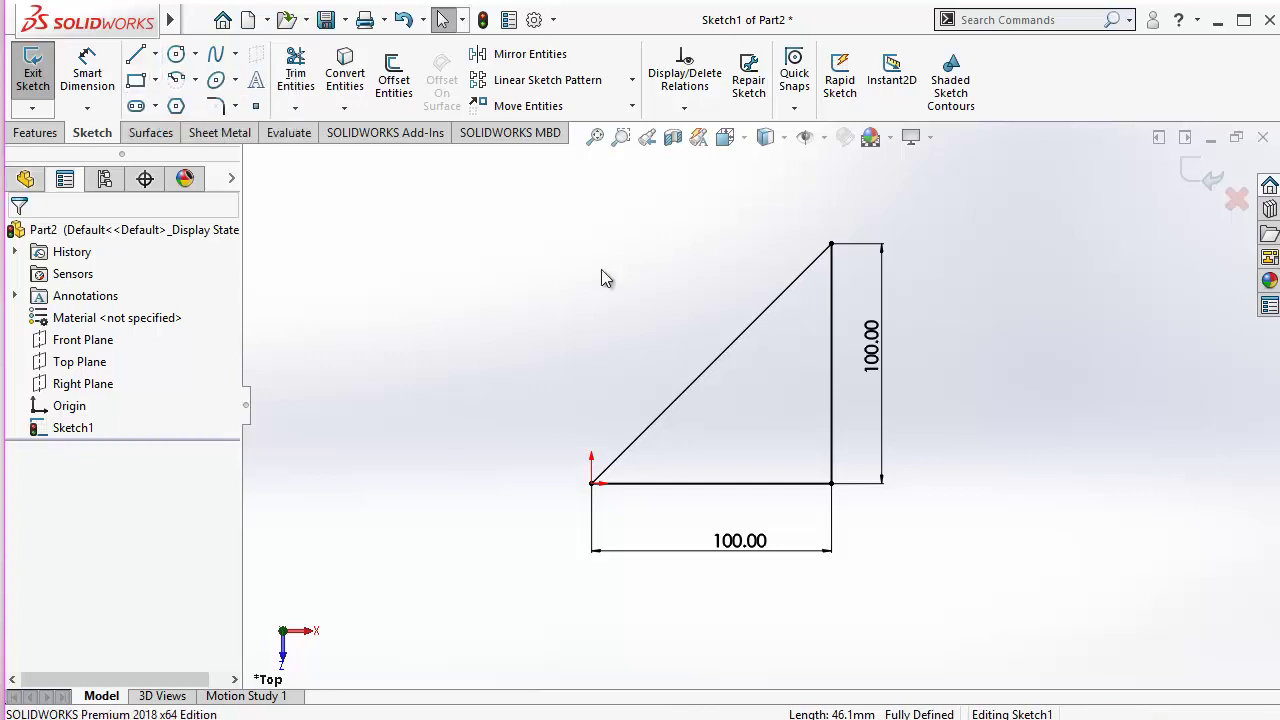
pyautogui.click(591, 232)
pyautogui.click(431, 270)
pyautogui.click(504, 389)
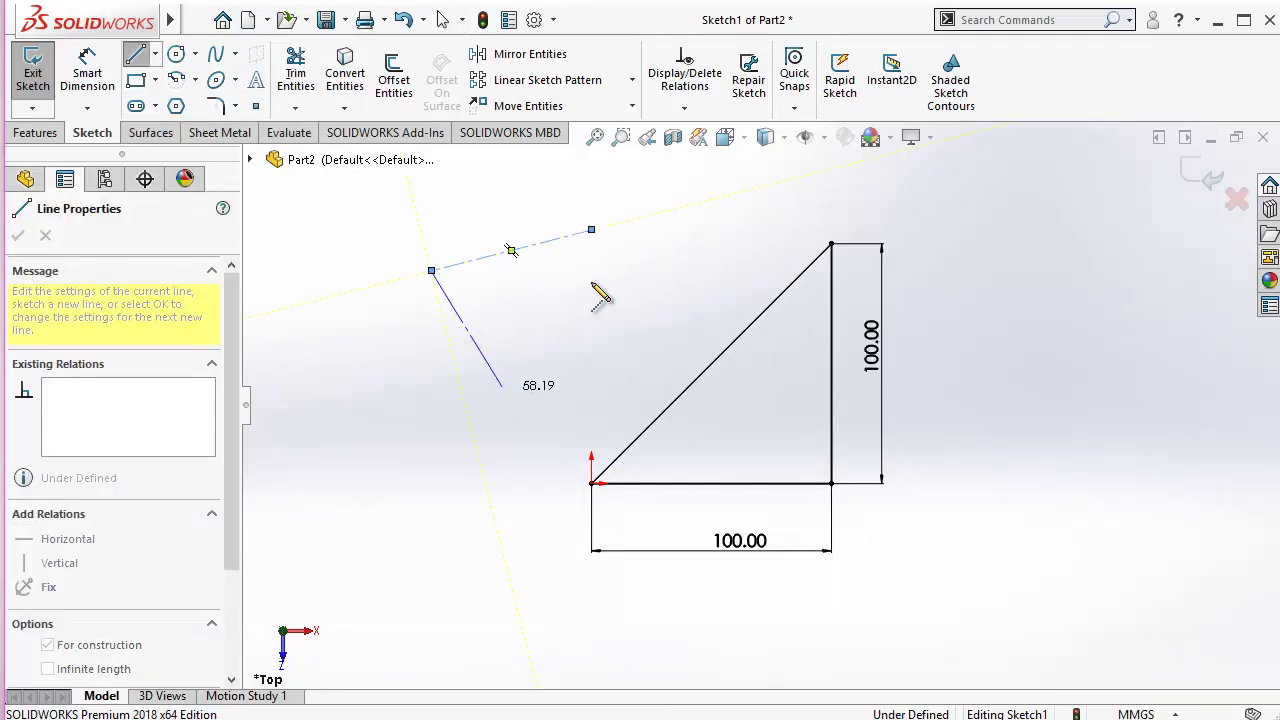
pyautogui.click(591, 232)
pyautogui.press('Escape')
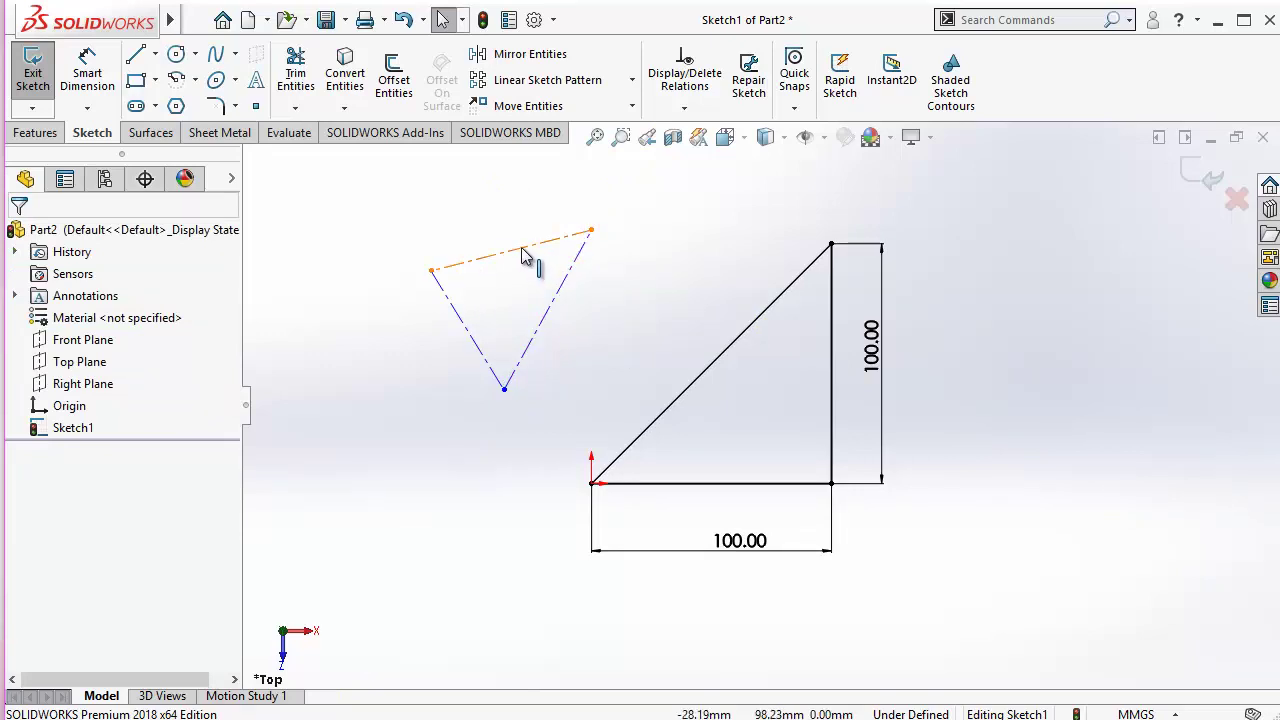
# - Preview an Extruded Boss/Base of the sketch with the centerline triangle included, and cancel it
pyautogui.click(35, 132)
pyautogui.click(42, 82)
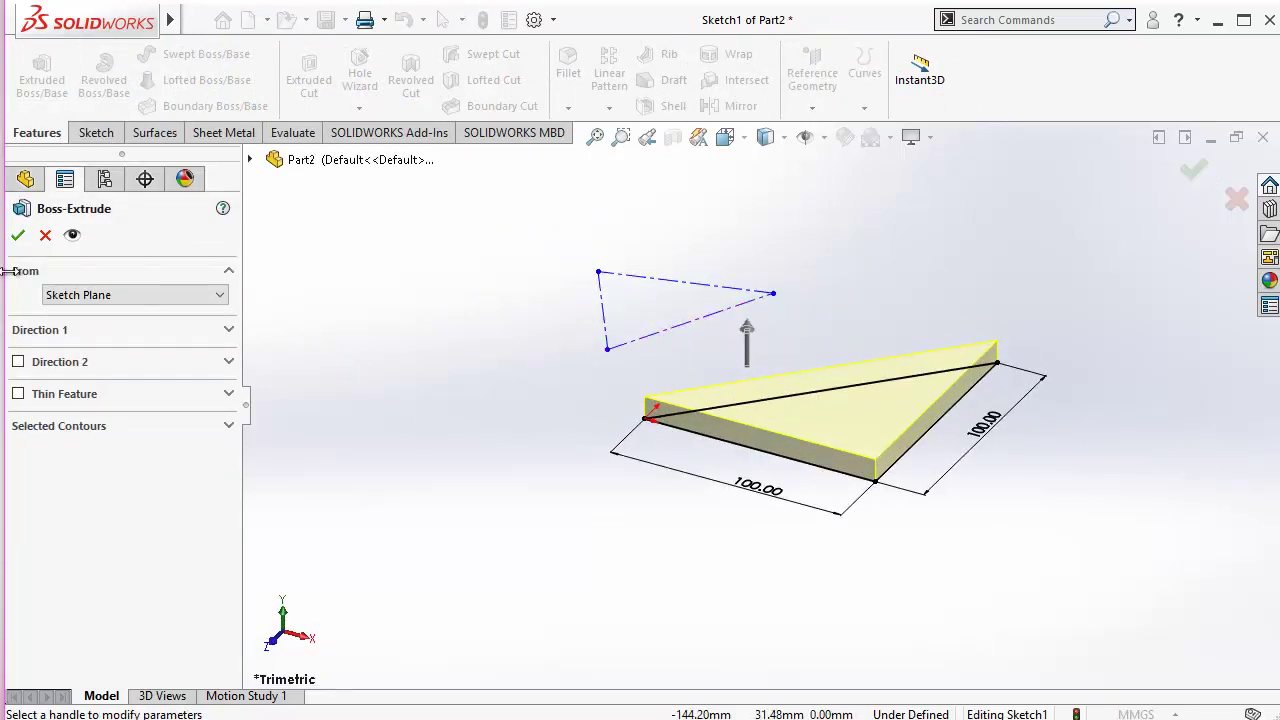
pyautogui.click(45, 237)
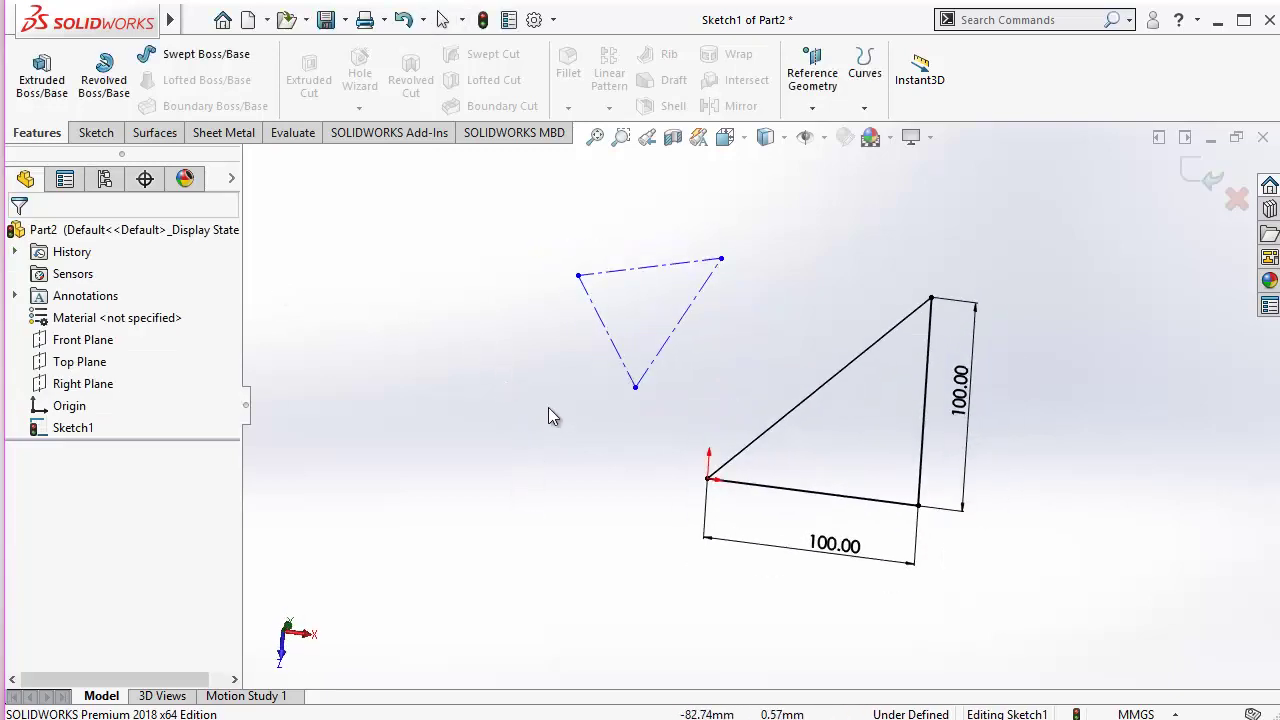
# - Select all three centerlines of the small triangle together and turn off For construction to make them solid lines
pyautogui.moveTo(764, 219); pyautogui.dragTo(536, 417)
pyautogui.scroll(-3, 224, 504)
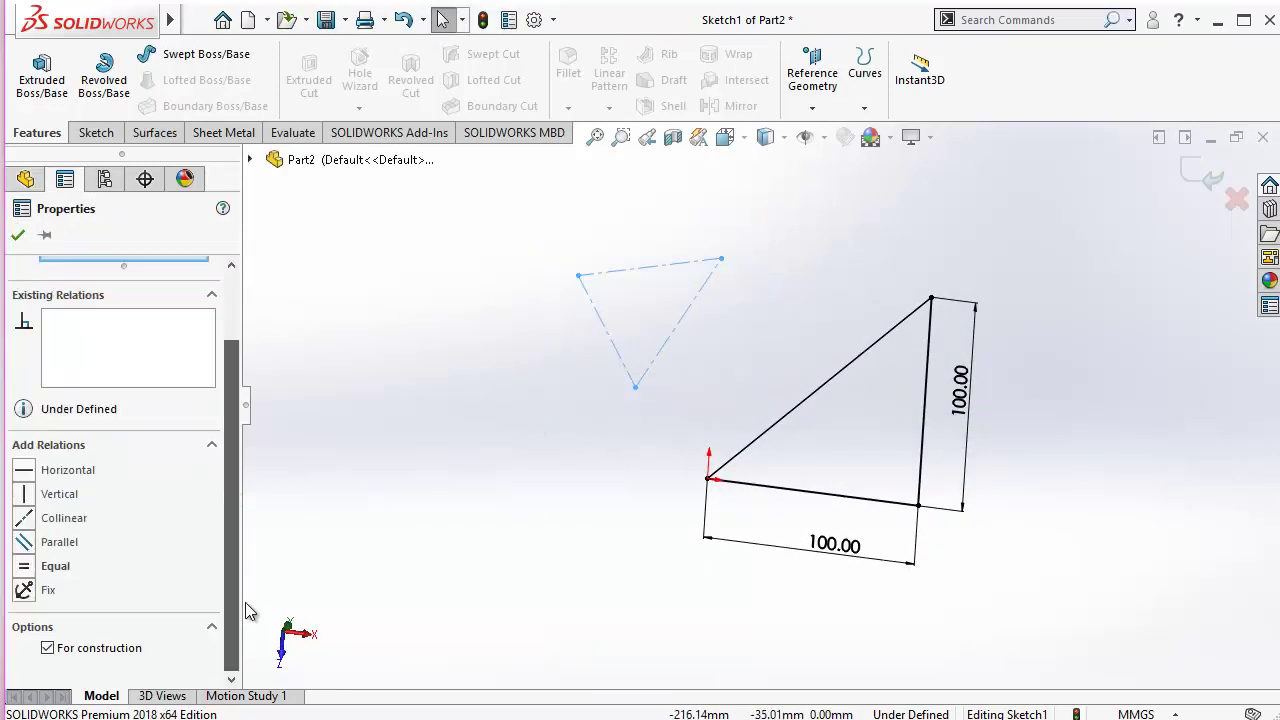
pyautogui.click(48, 649)
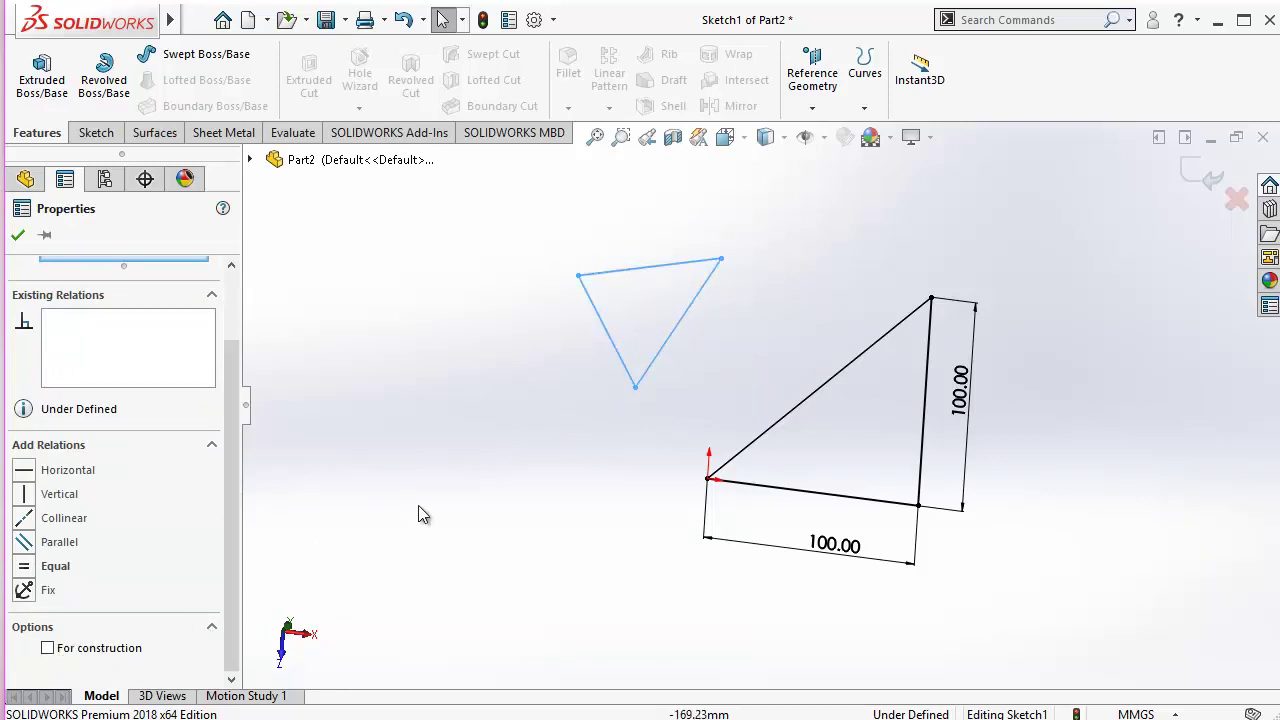
pyautogui.click(513, 446)
# - Preview an Extruded Boss/Base of both triangles at a greater depth, inspect it from above, and cancel it
pyautogui.click(44, 82)
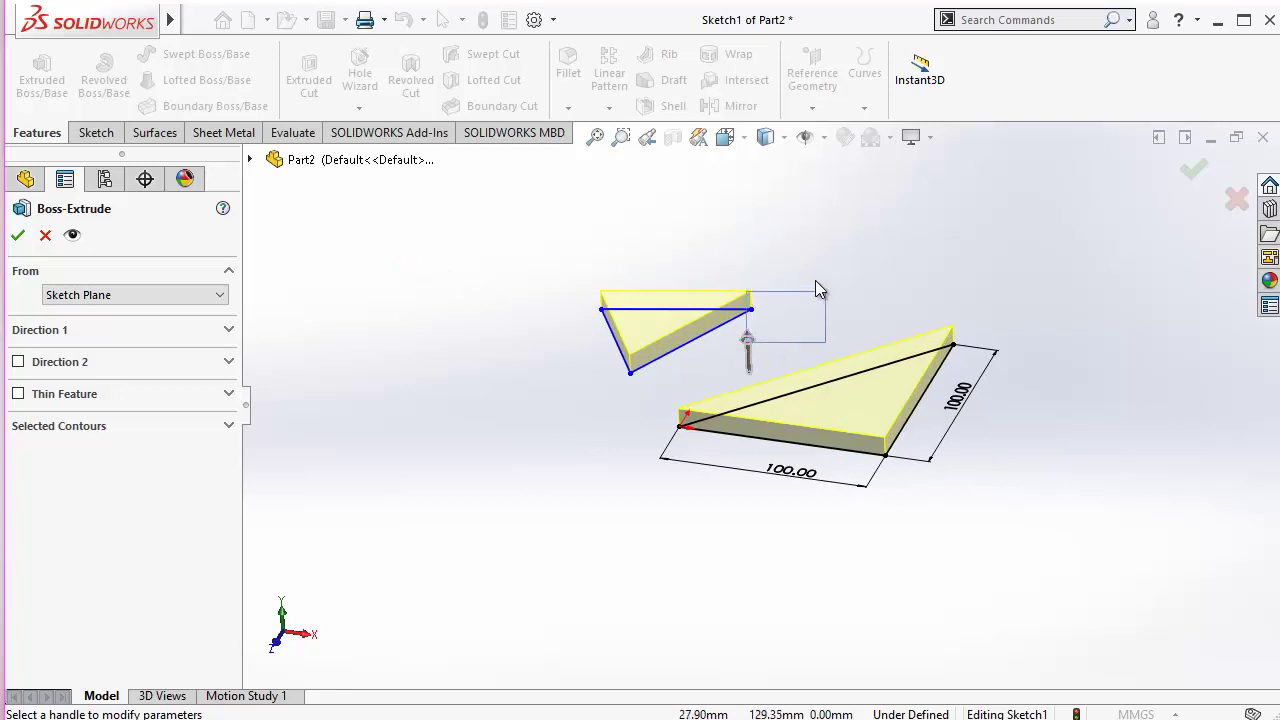
pyautogui.moveTo(748, 345); pyautogui.dragTo(740, 272)
pyautogui.moveTo(564, 471); pyautogui.dragTo(564, 508, button='middle')
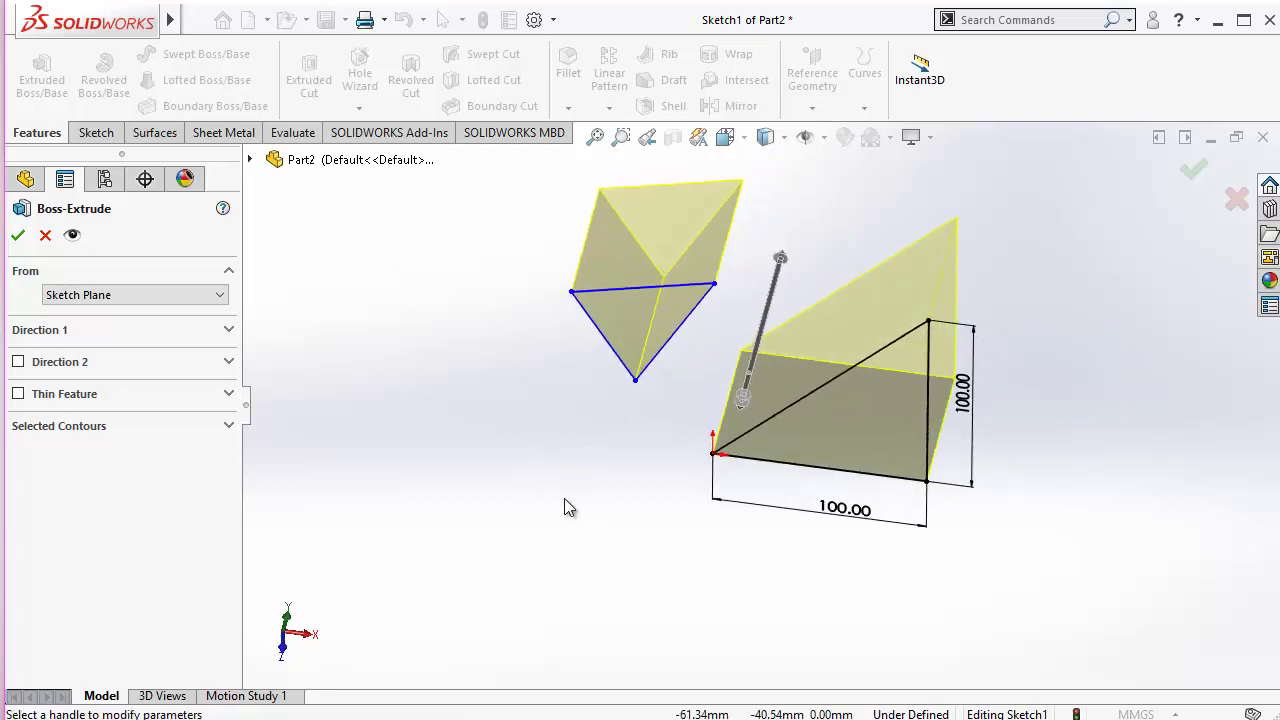
pyautogui.click(46, 238)
# - Try a right-to-left crossing selection and a left-to-right box selection around the small triangle, clearing each selection
pyautogui.moveTo(580, 451); pyautogui.dragTo(600, 560, button='middle')
pyautogui.moveTo(760, 262)
pyautogui.mouseDown()
pyautogui.moveTo(737, 392)
pyautogui.moveTo(588, 425)
pyautogui.mouseUp()
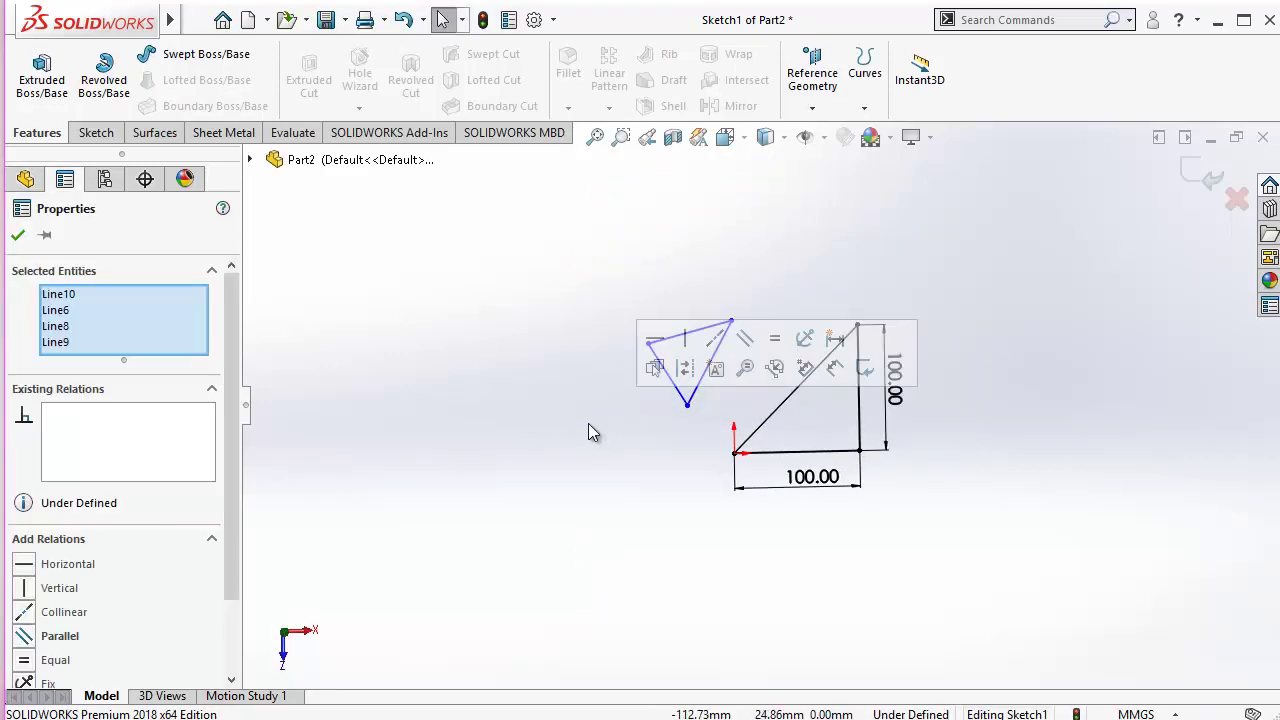
pyautogui.scroll(2, 694, 386)
pyautogui.scroll(-2, 692, 386)
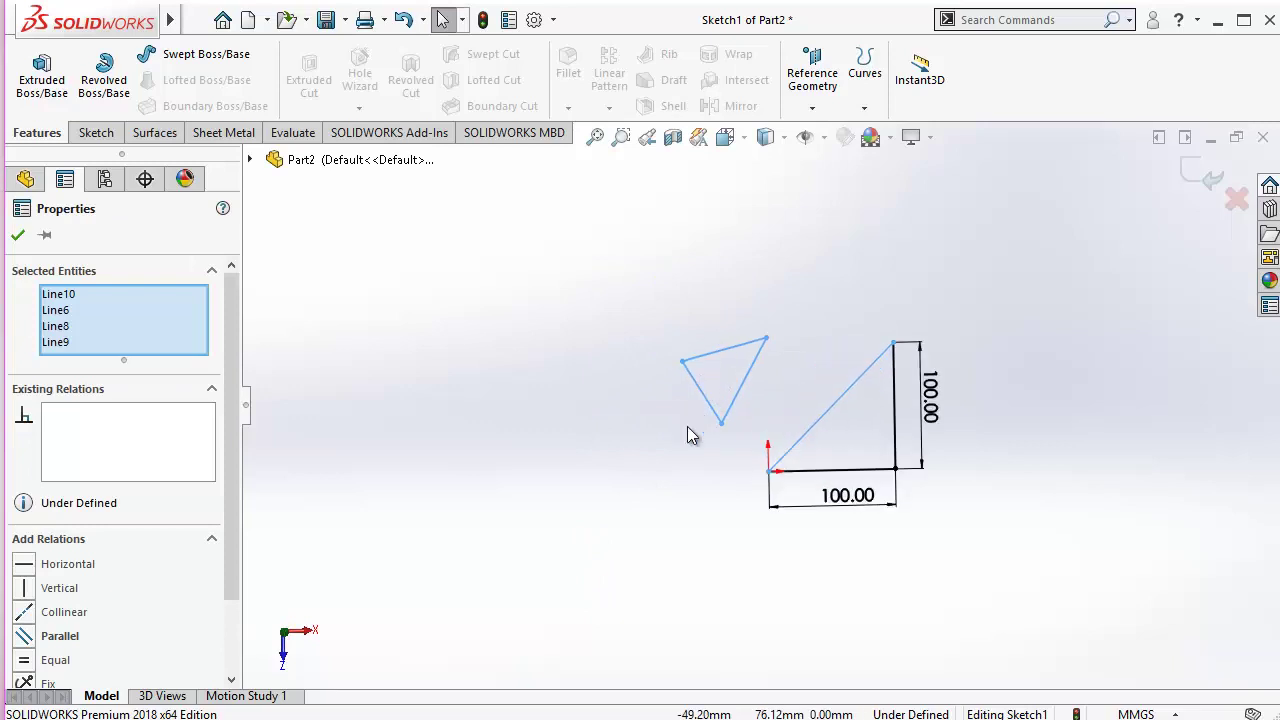
pyautogui.click(663, 308)
pyautogui.moveTo(640, 288); pyautogui.dragTo(760, 443)
pyautogui.click(690, 486)
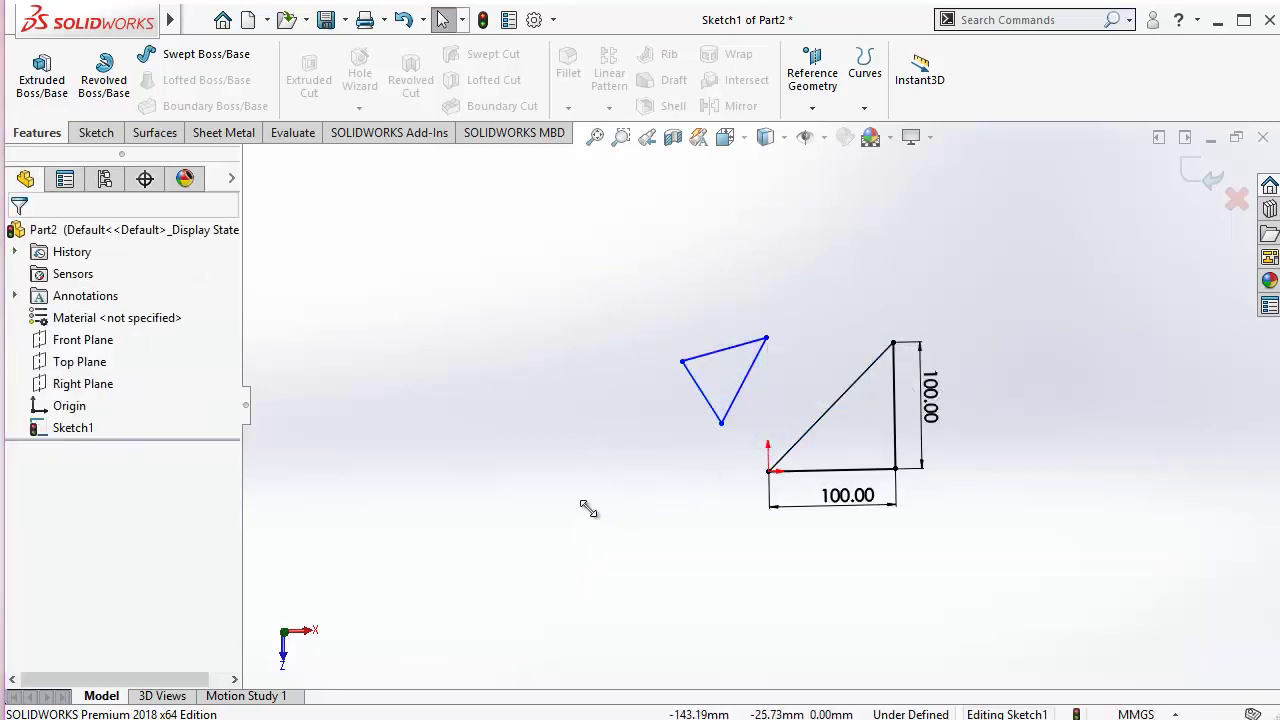
# - View the sketch straight on and box-select only the small triangle's left side by fully enclosing it, then clear the selection
pyautogui.press('space')
pyautogui.click(781, 642)
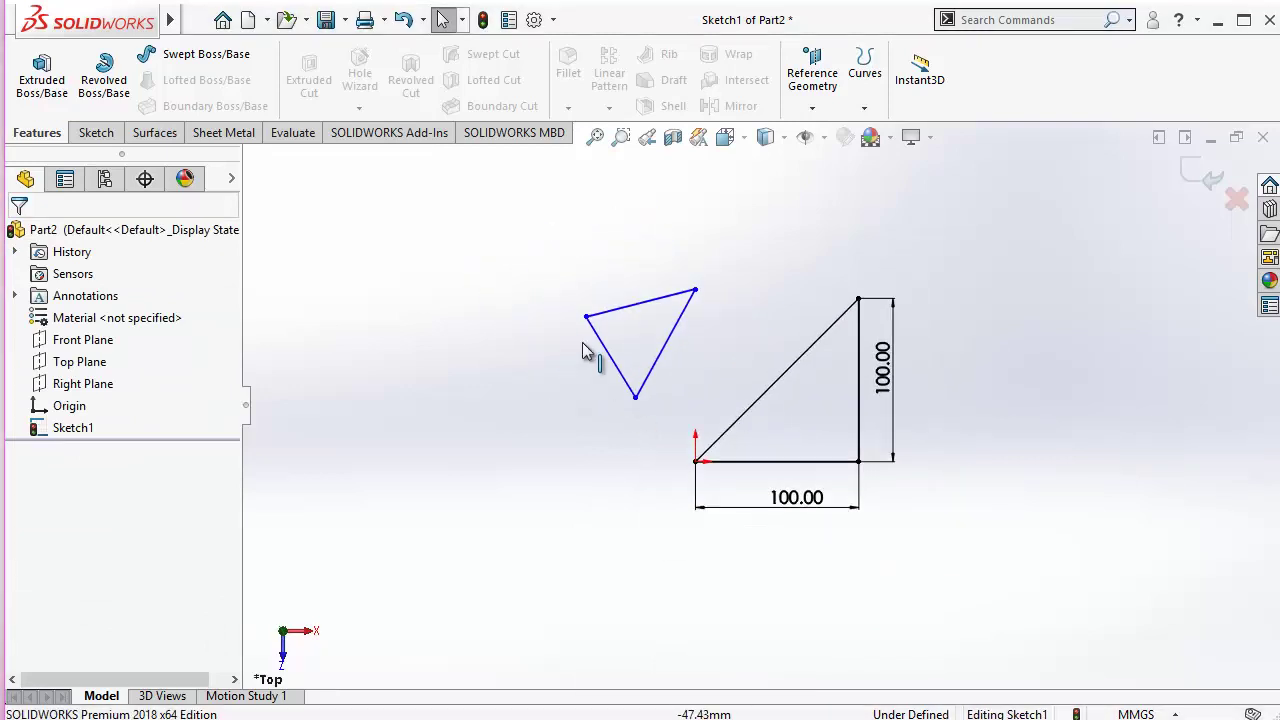
pyautogui.moveTo(581, 295); pyautogui.dragTo(525, 462)
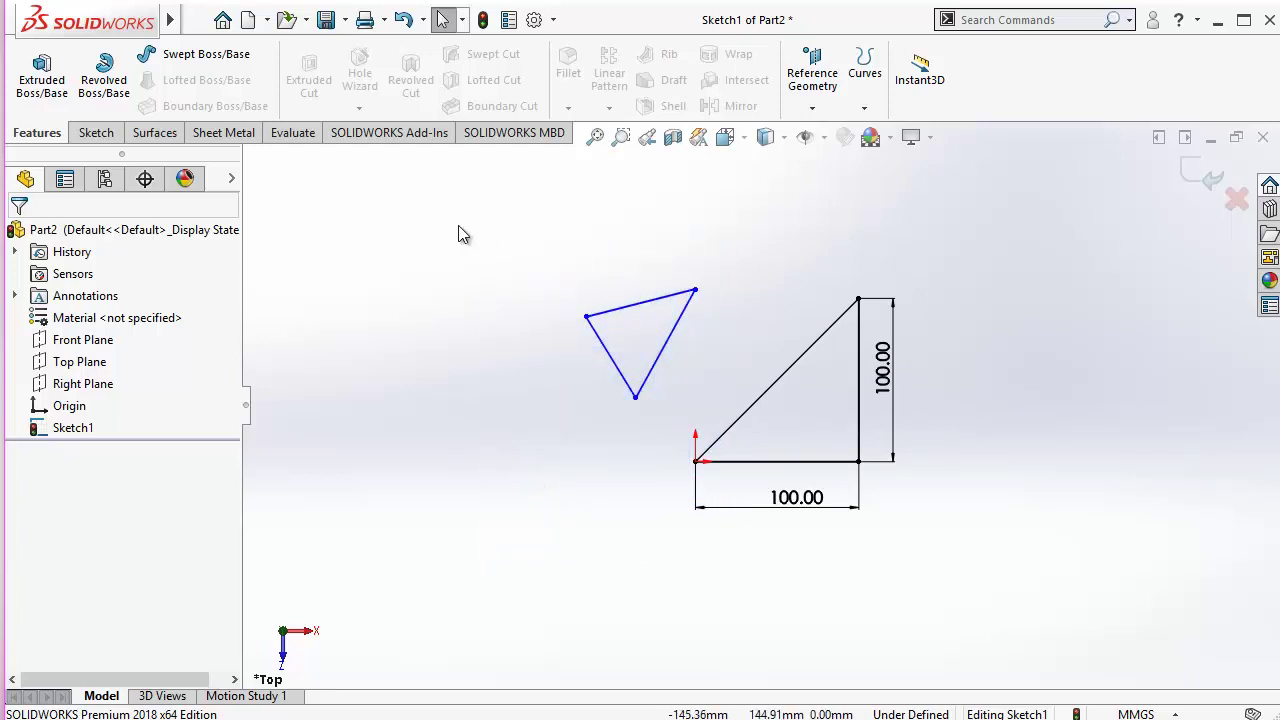
pyautogui.moveTo(458, 225); pyautogui.dragTo(669, 435)
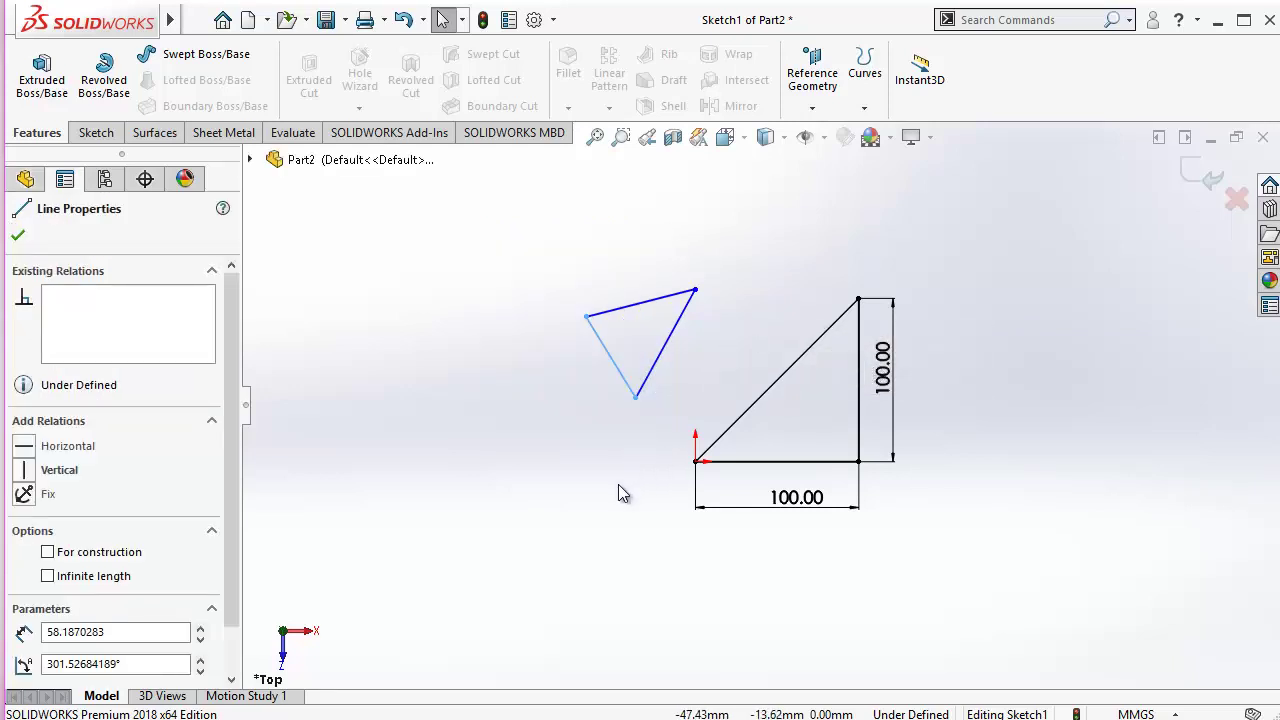
pyautogui.click(618, 487)
# - Repeat the left-to-right box selection, enclosing only part of the small triangle, examine which lines it picks, and deselect
pyautogui.moveTo(499, 264); pyautogui.dragTo(587, 417)
pyautogui.moveTo(594, 429); pyautogui.dragTo(667, 480)
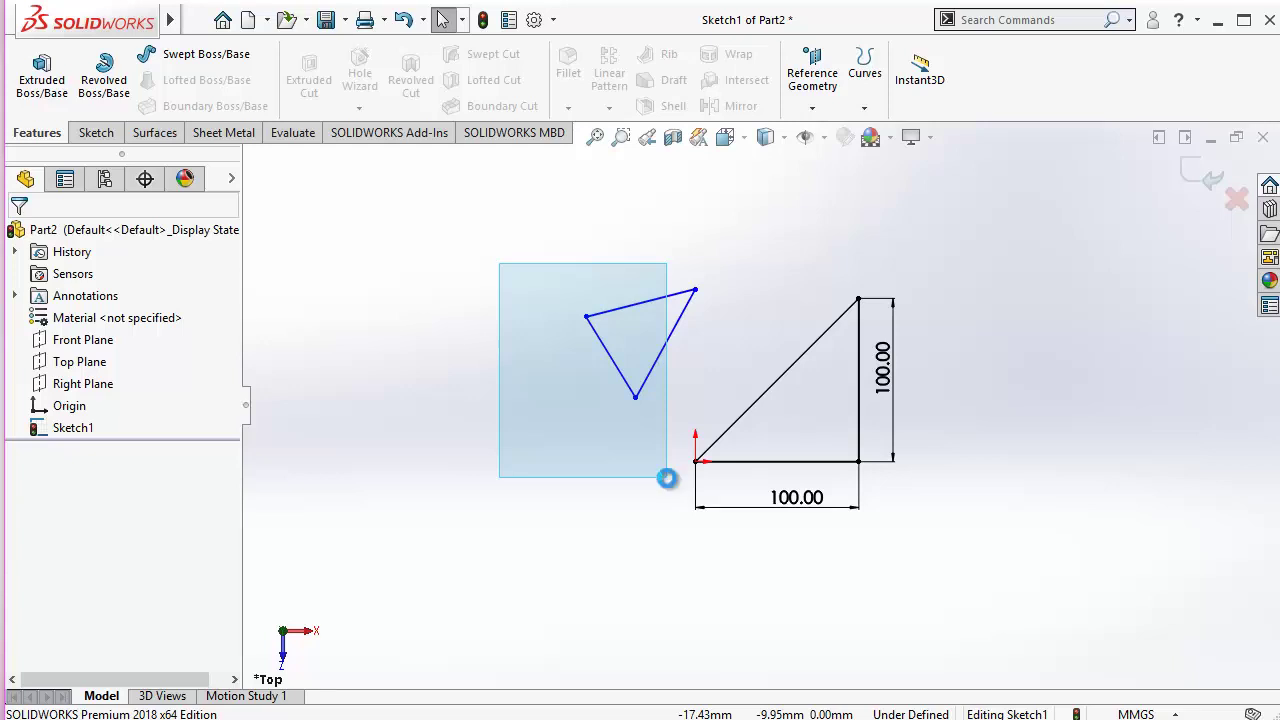
pyautogui.moveTo(667, 478); pyautogui.dragTo(665, 478)
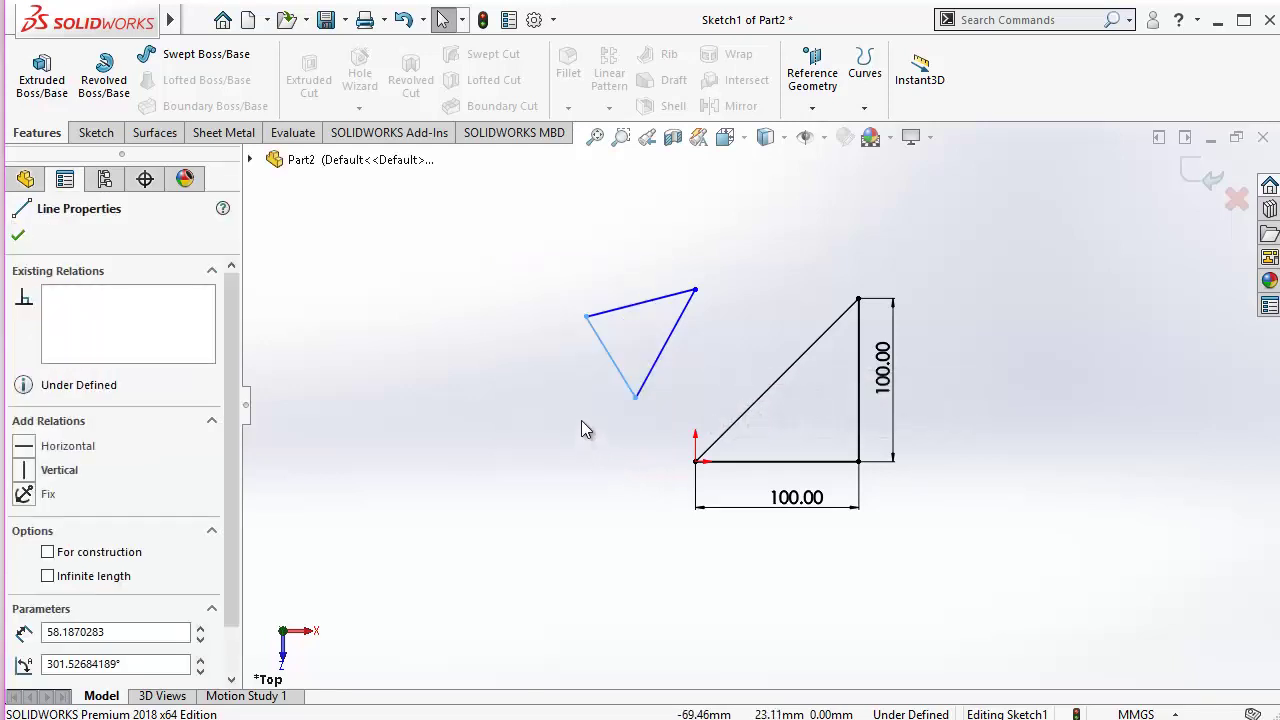
pyautogui.scroll(-2, 560, 372)
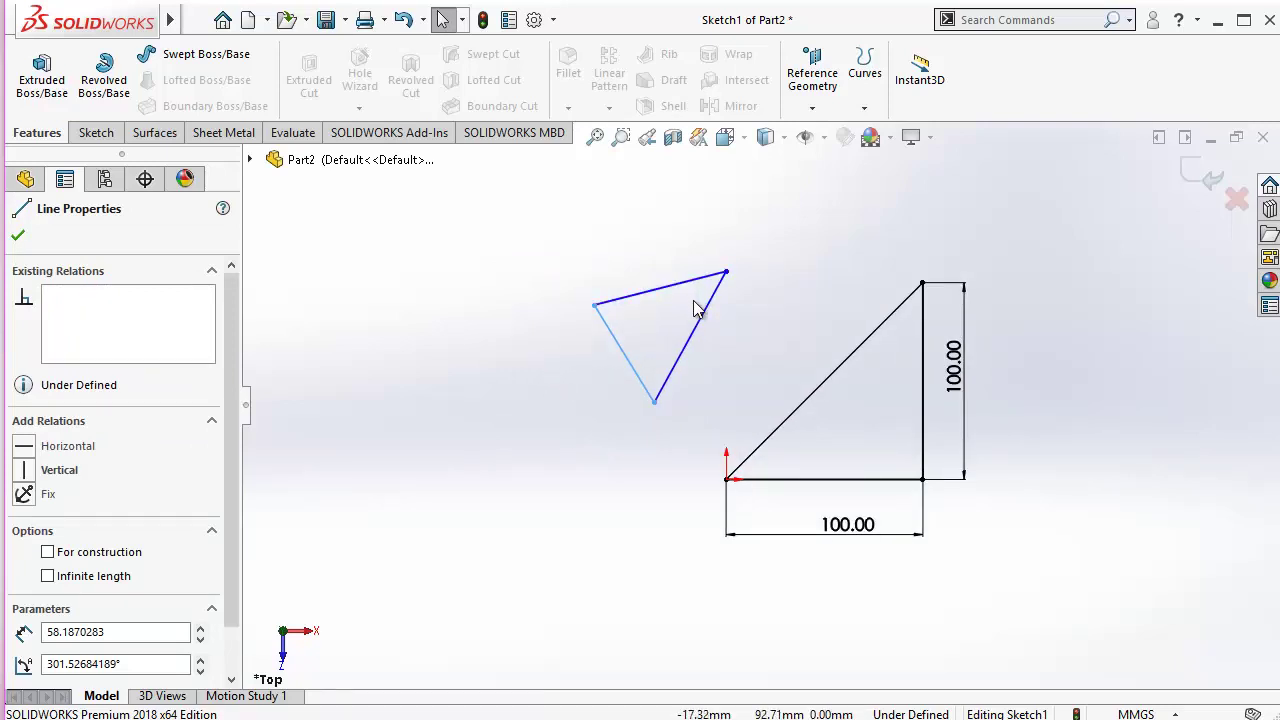
pyautogui.click(712, 406)
pyautogui.scroll(2, 709, 406)
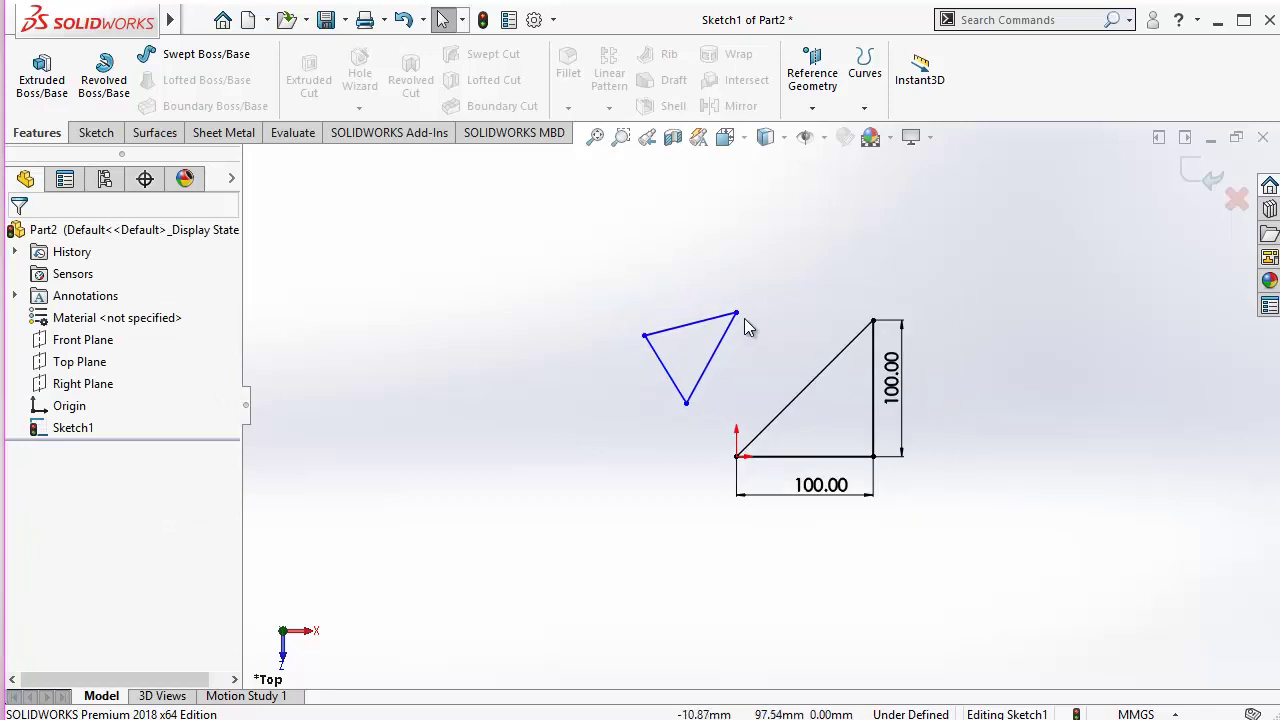
pyautogui.scroll(2, 744, 320)
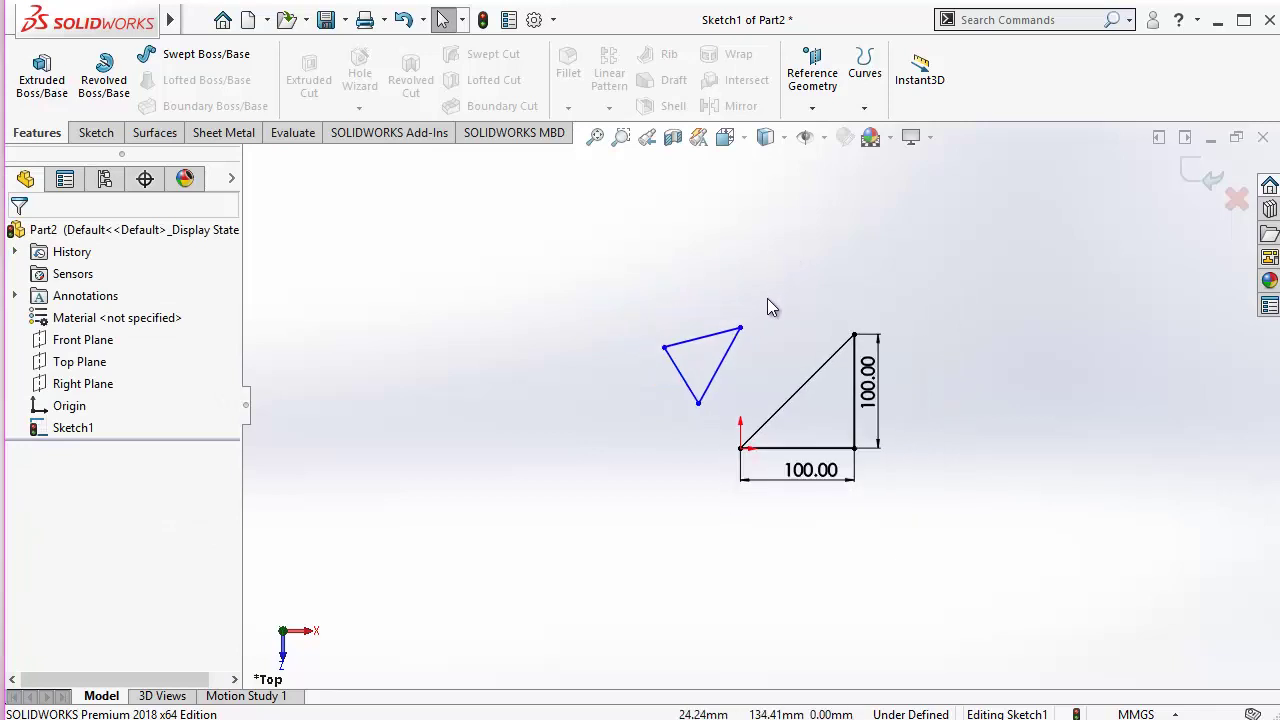
# - Make a right-to-left crossing selection over part of the small triangle, examine which lines it picks, and clear the selection
pyautogui.moveTo(766, 298); pyautogui.dragTo(691, 442)
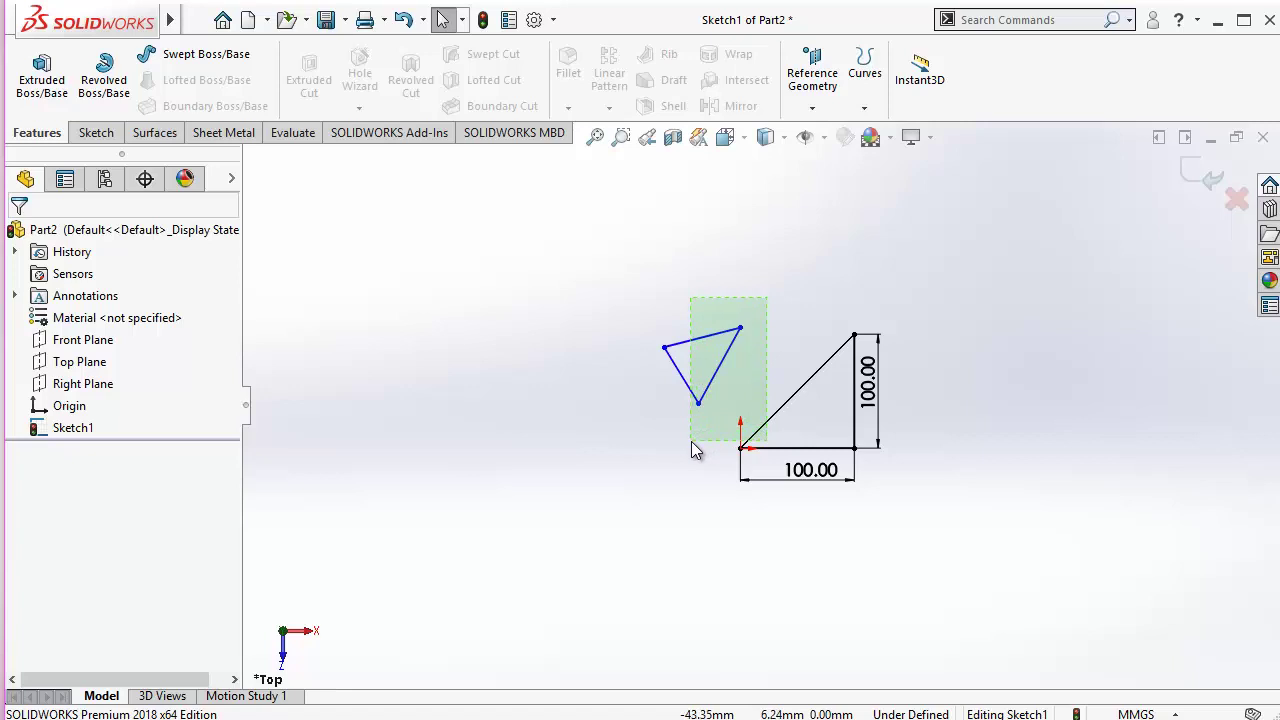
pyautogui.moveTo(691, 442); pyautogui.dragTo(679, 416)
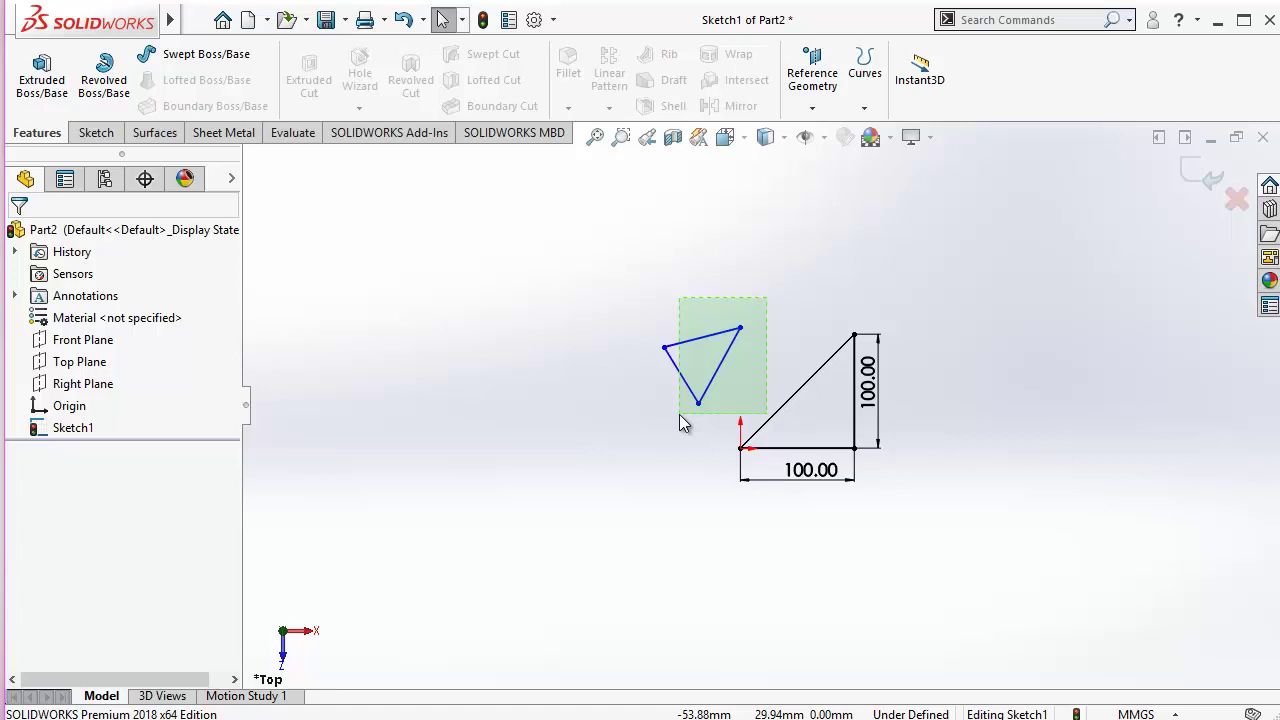
pyautogui.moveTo(679, 414); pyautogui.dragTo(679, 414)
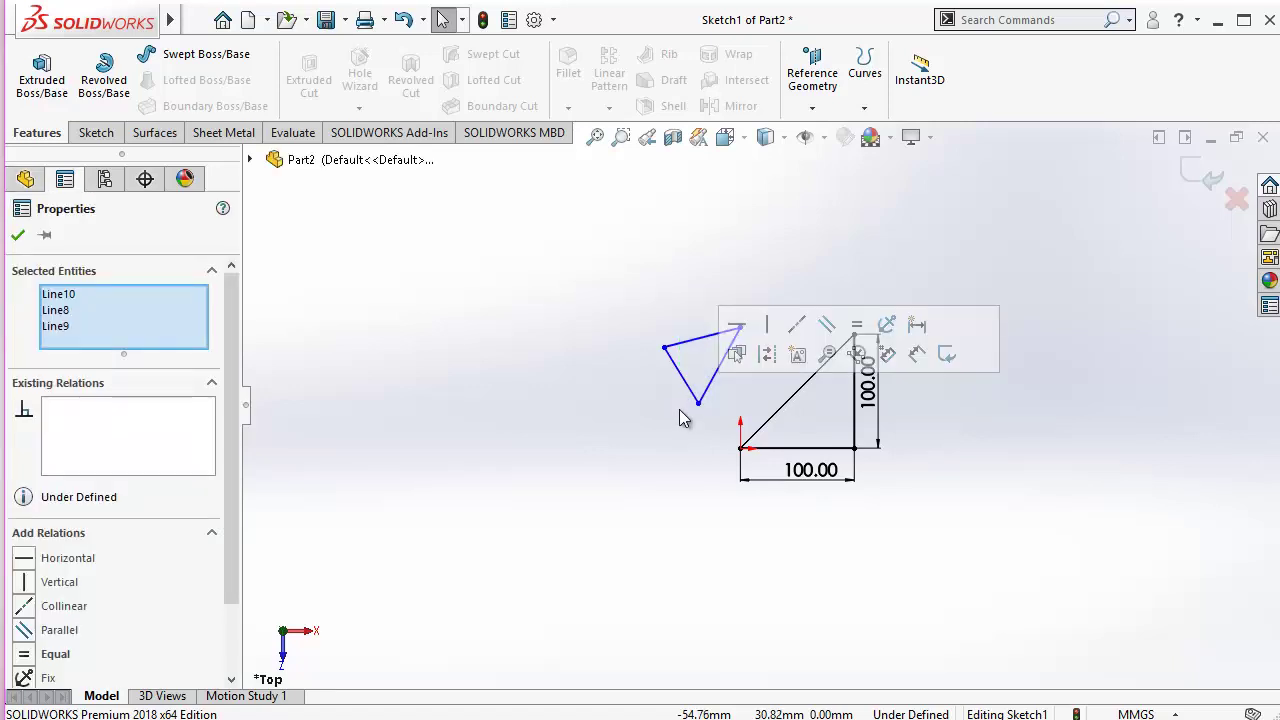
pyautogui.scroll(-5, 711, 366)
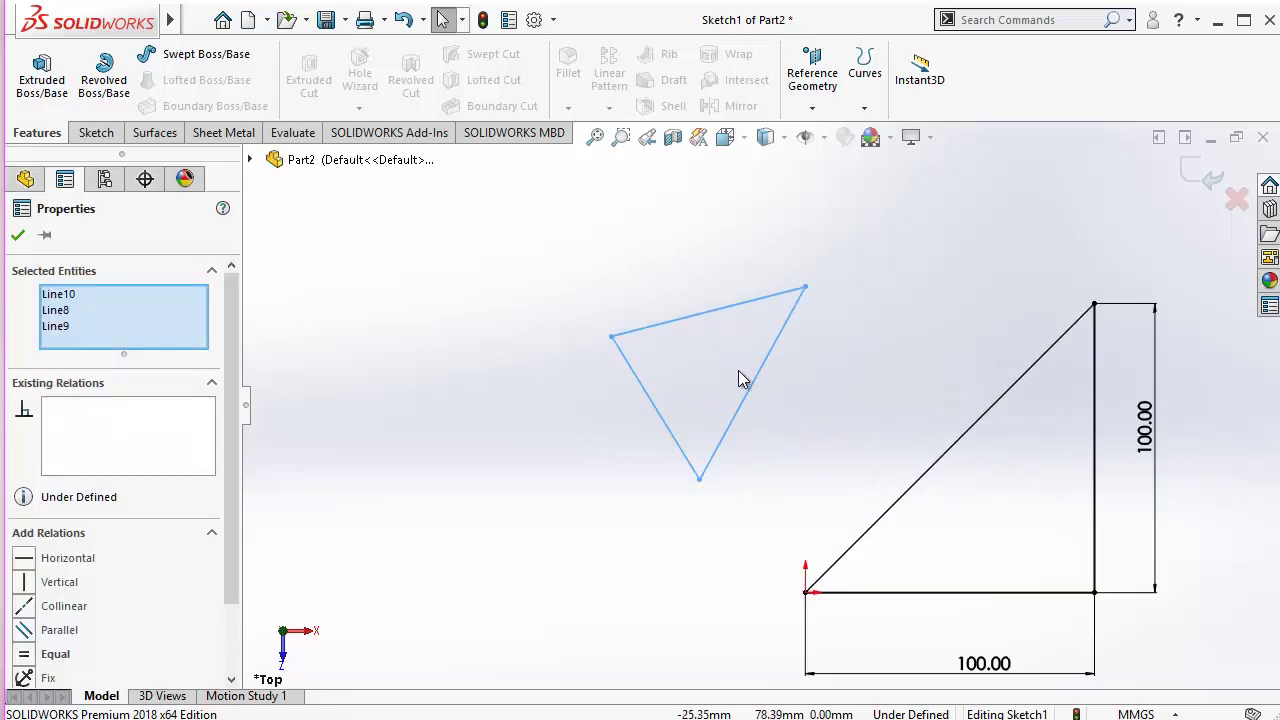
pyautogui.click(797, 380)
pyautogui.scroll(4, 797, 380)
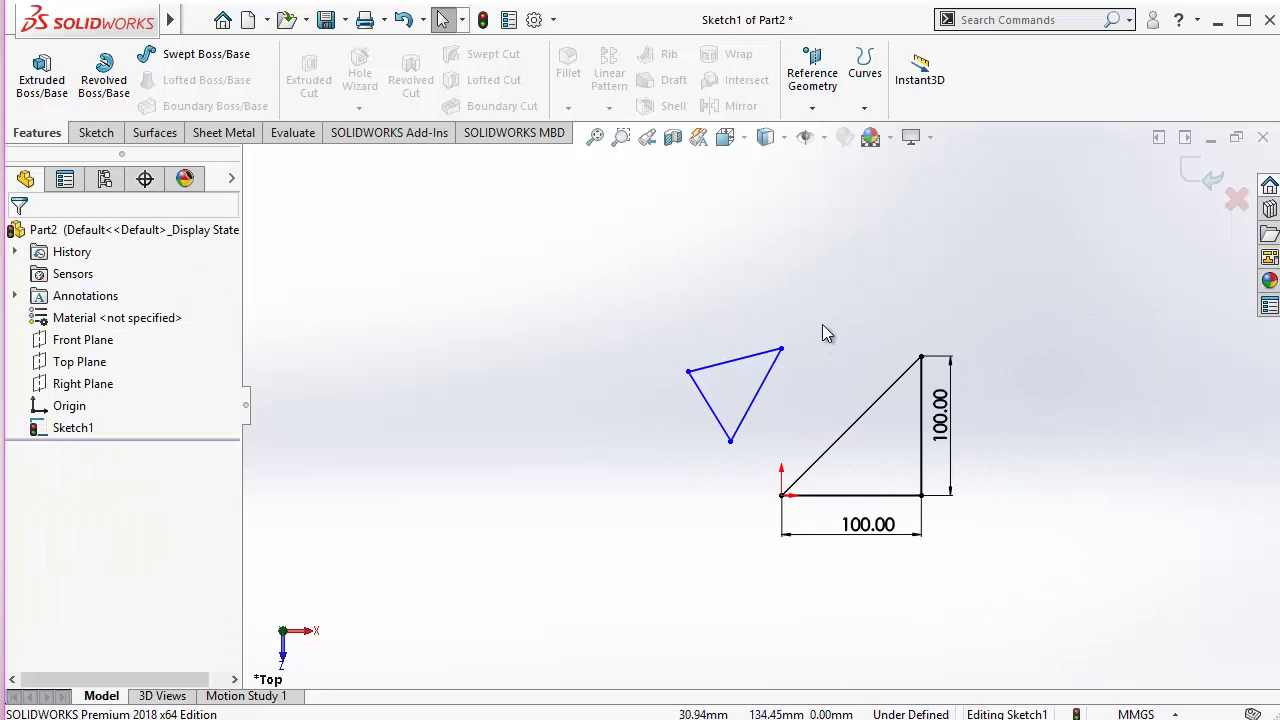
# - Crossing-select the small triangle with the large triangle's hypotenuse, clear it, and try a left-to-right box over the small triangle
pyautogui.moveTo(825, 307)
pyautogui.mouseDown()
pyautogui.moveTo(771, 434)
pyautogui.moveTo(710, 452)
pyautogui.mouseUp()
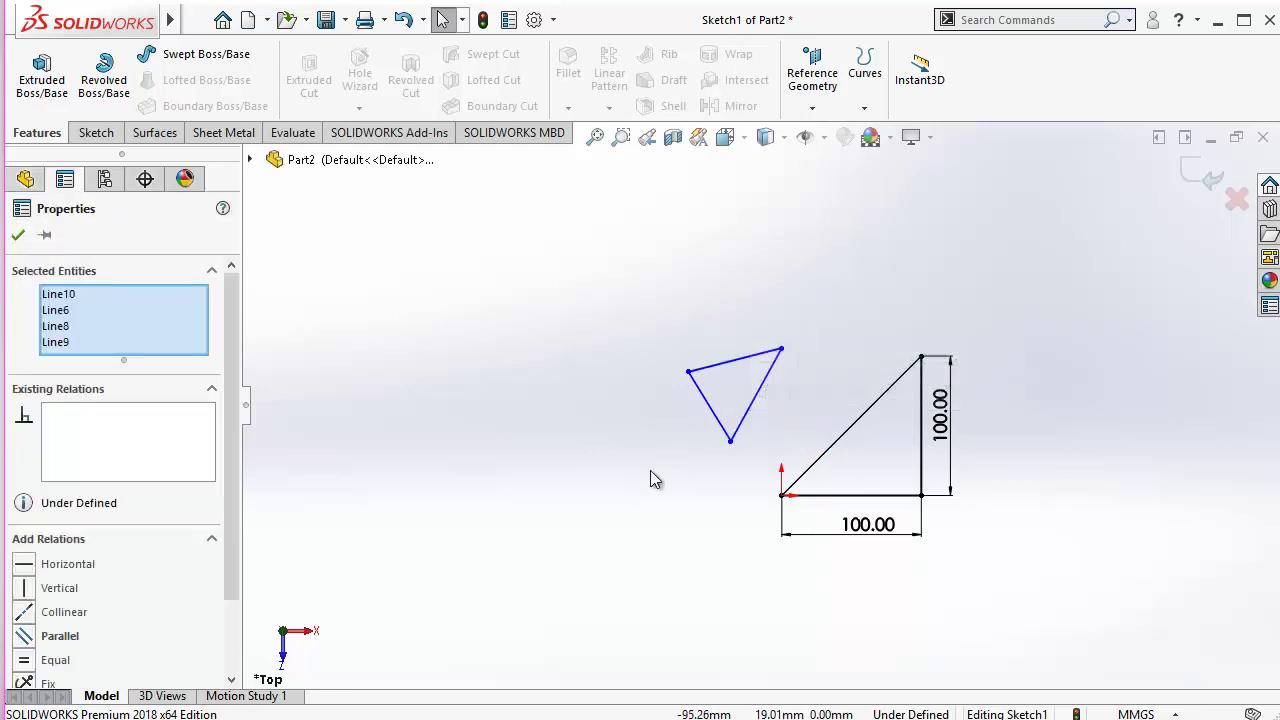
pyautogui.scroll(-2, 650, 470)
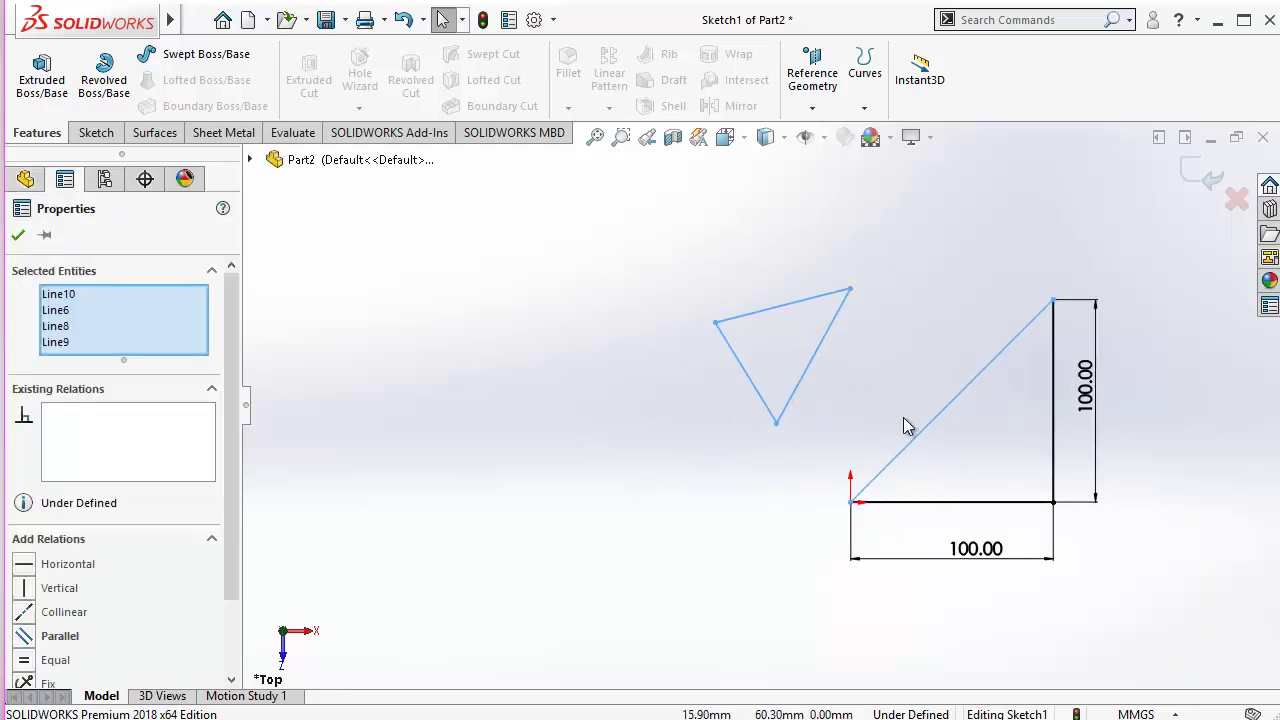
pyautogui.click(979, 441)
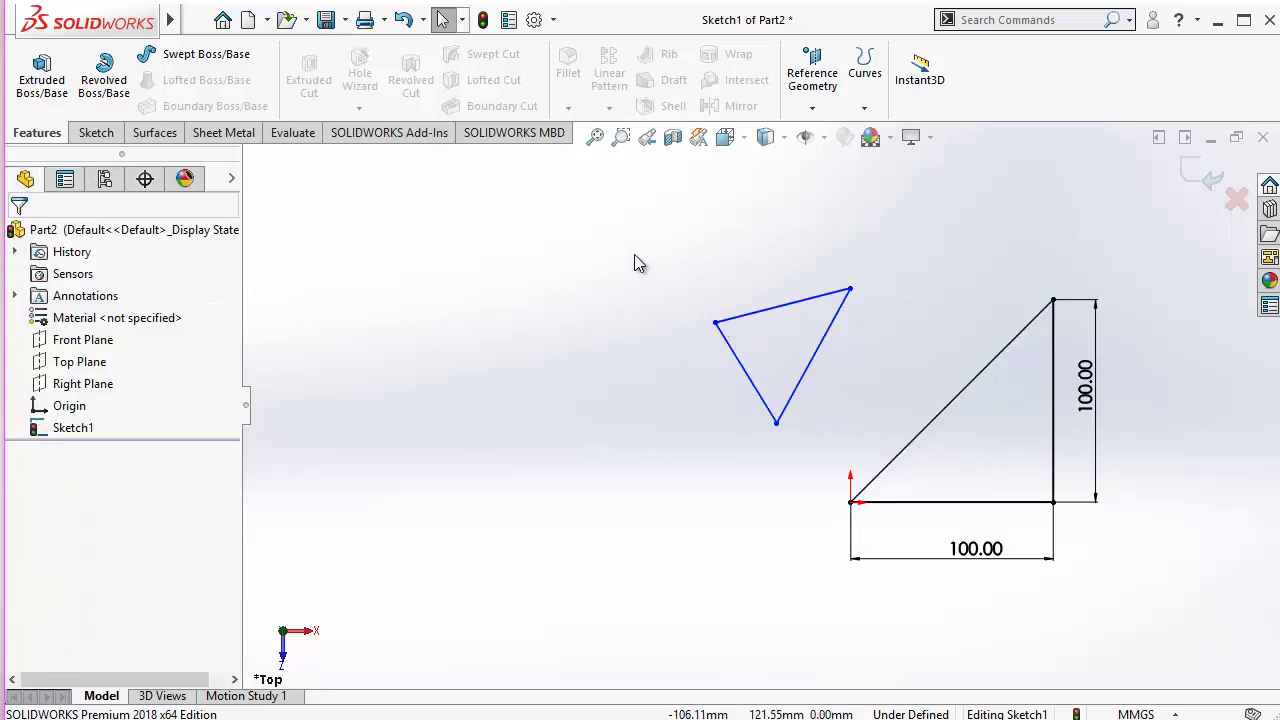
pyautogui.moveTo(633, 251); pyautogui.dragTo(805, 484)
pyautogui.click(754, 490)
pyautogui.scroll(3, 745, 483)
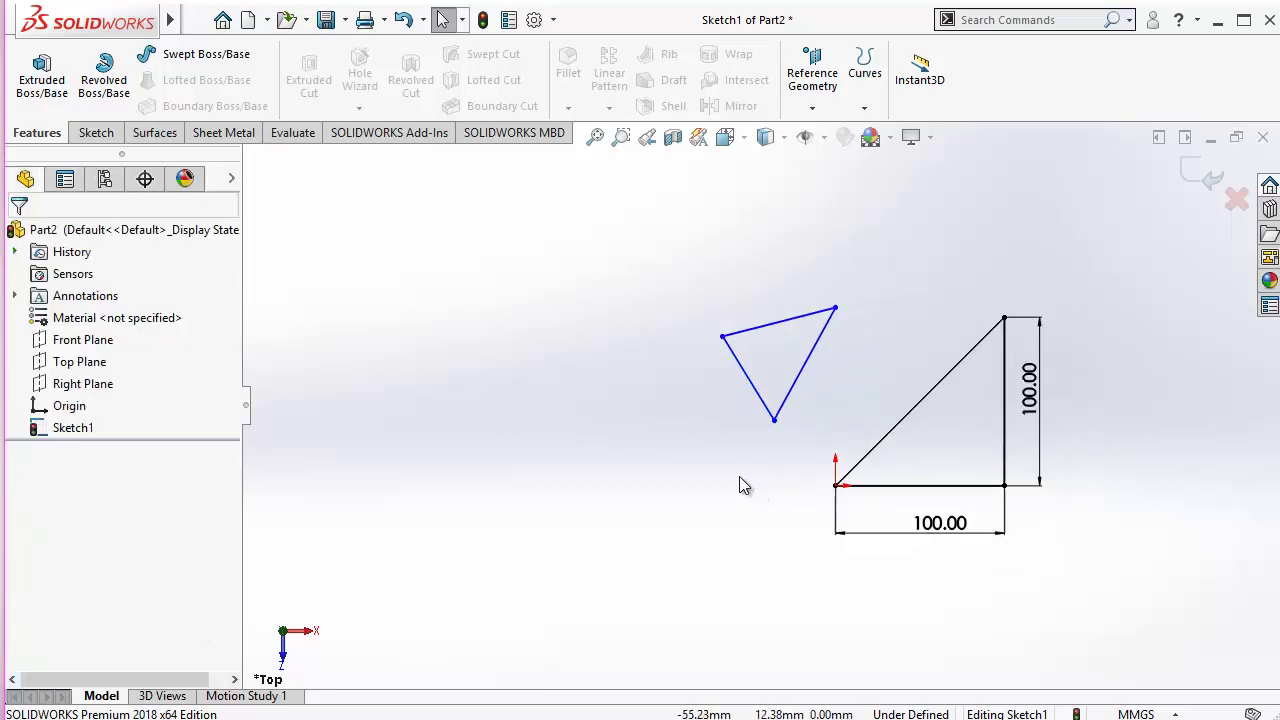
# - Box-select the small triangle left to right, partly overlapping the large triangle's corner at the origin, and delete the selected lines
pyautogui.moveTo(664, 250); pyautogui.dragTo(851, 477)
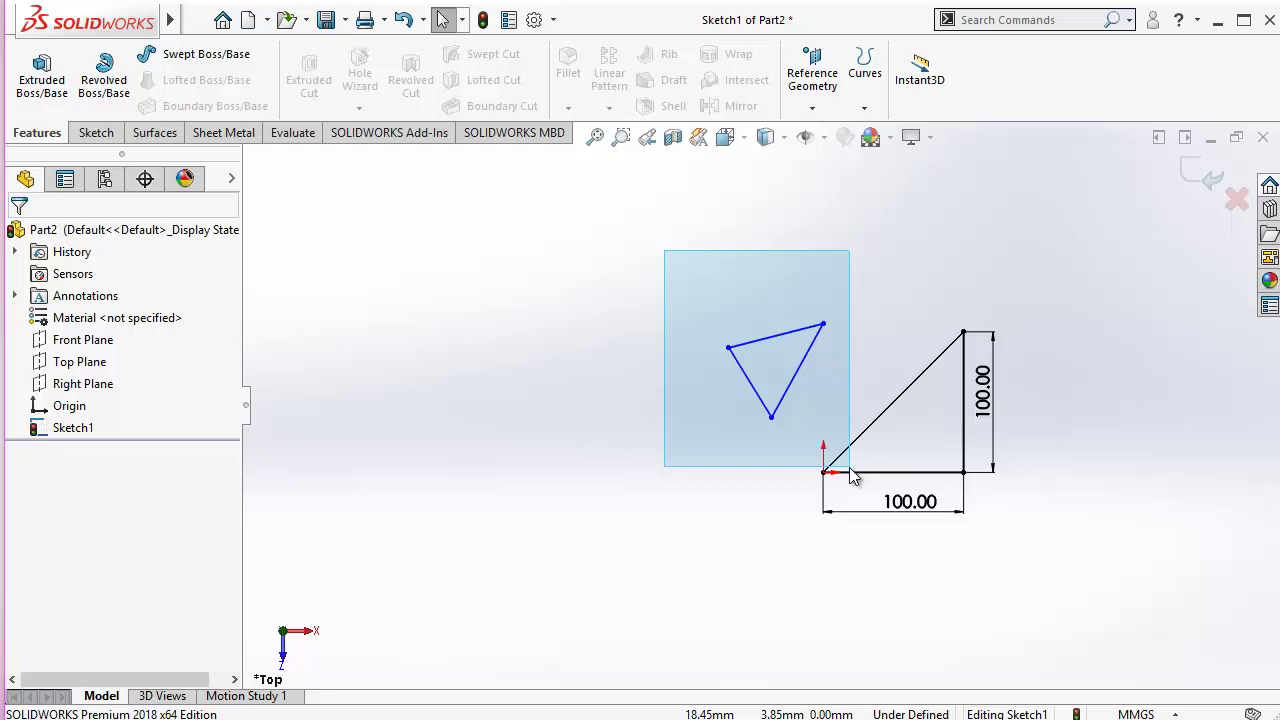
pyautogui.moveTo(850, 468); pyautogui.dragTo(849, 463)
pyautogui.scroll(-3, 852, 435)
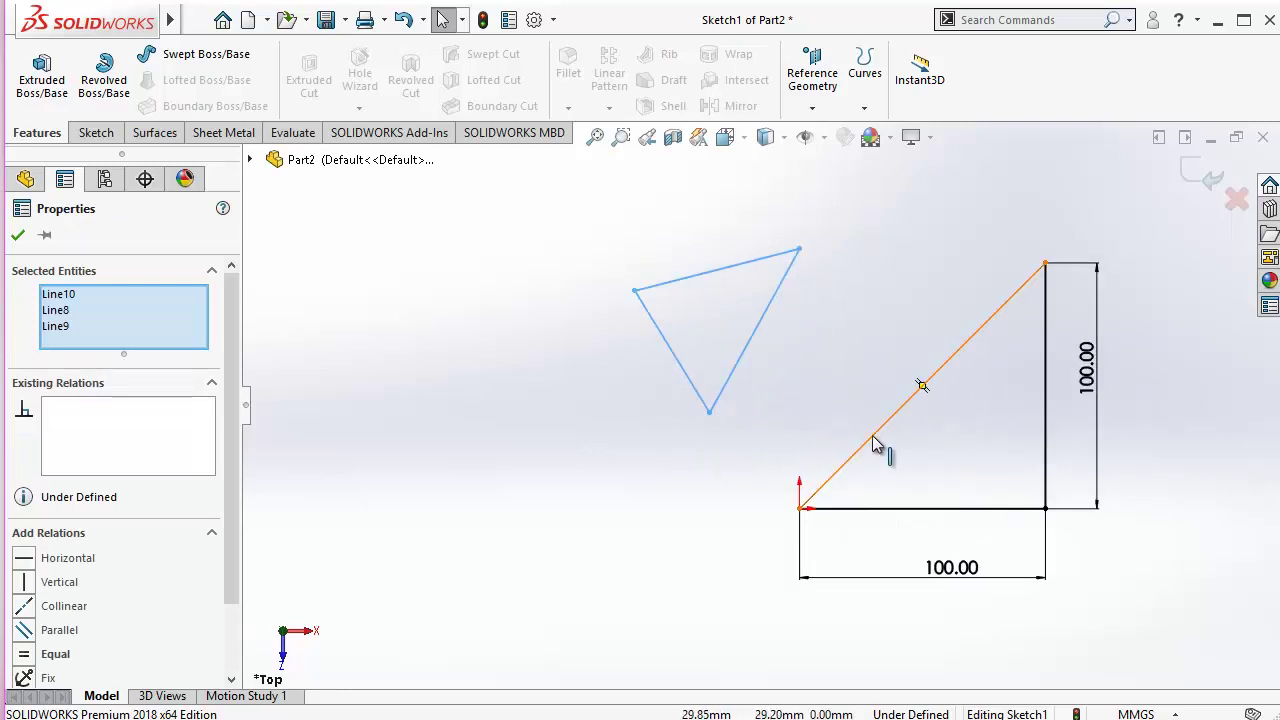
pyautogui.scroll(2, 768, 345)
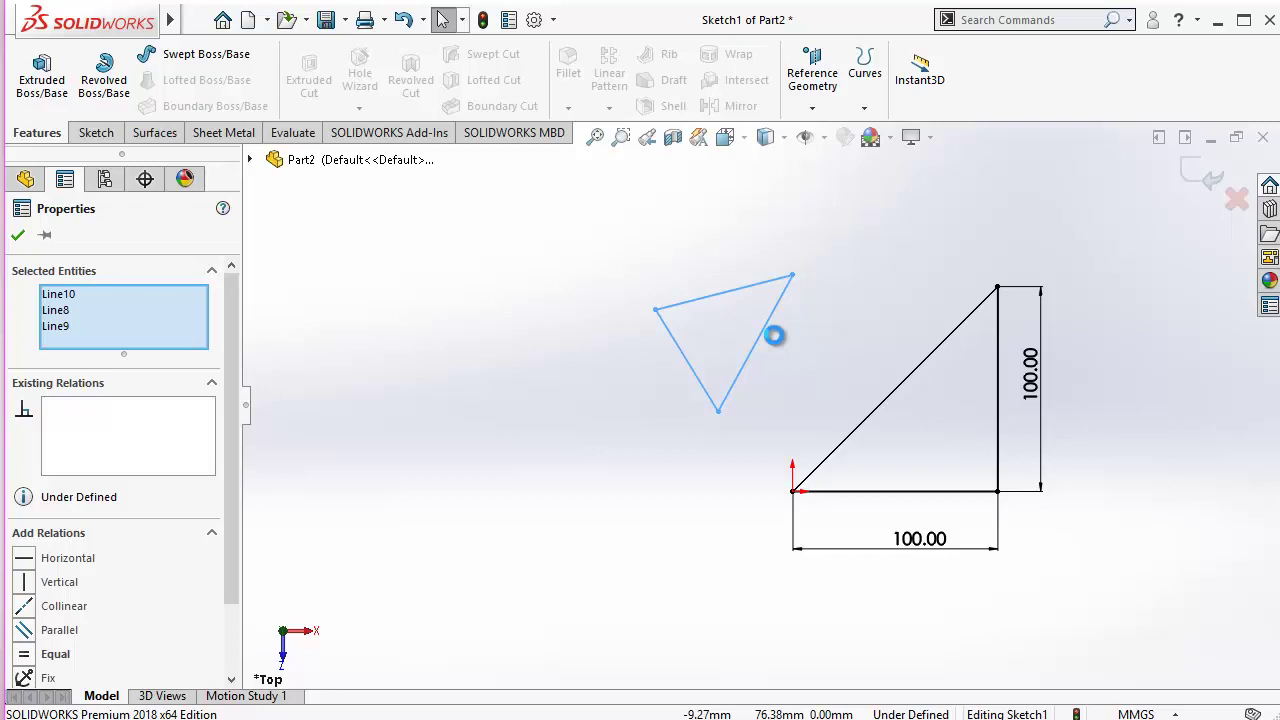
pyautogui.press('Delete')
pyautogui.scroll(2, 766, 346)
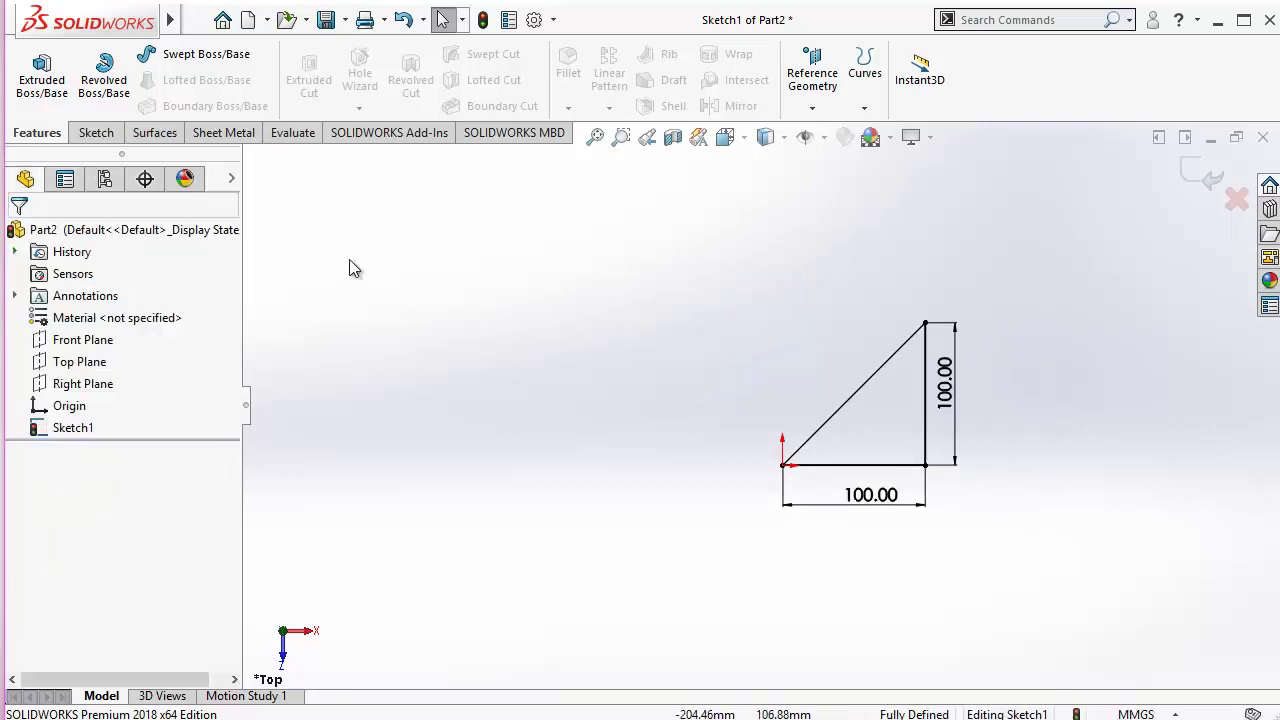
# - Sketch a vertical Midpoint Line about 277 mm long, centred on the origin
pyautogui.click(112, 136)
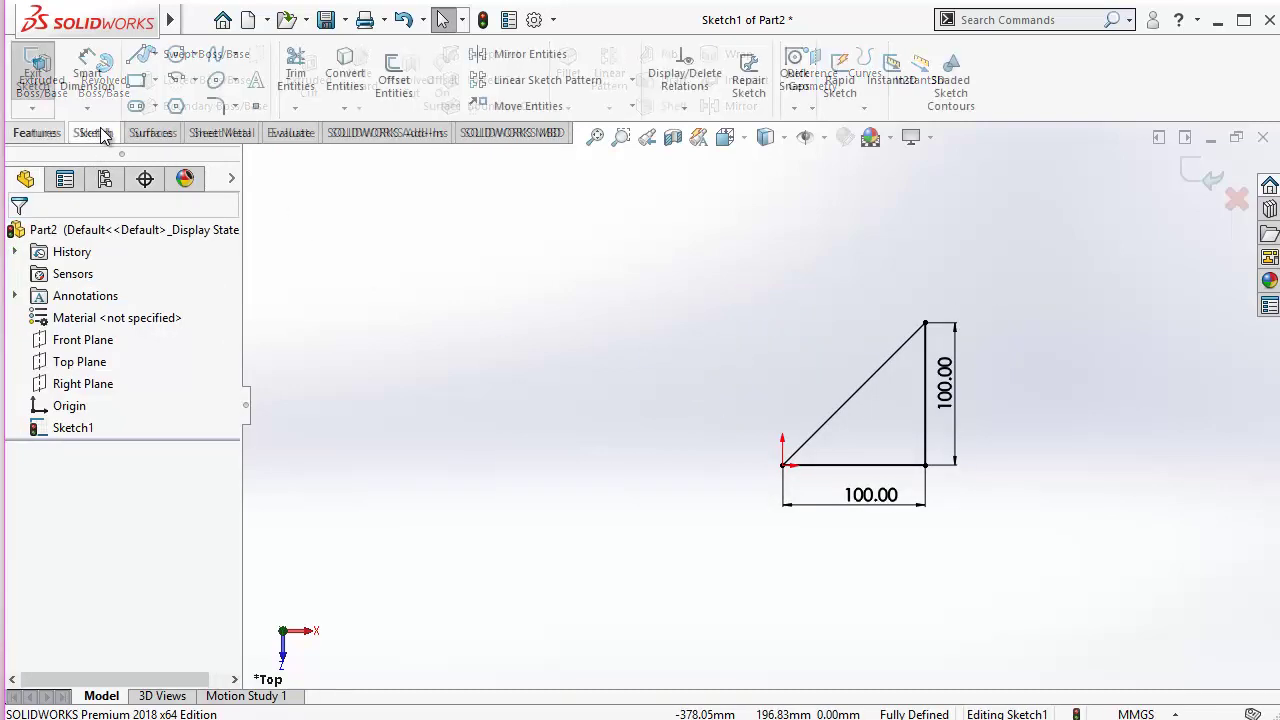
pyautogui.click(155, 54)
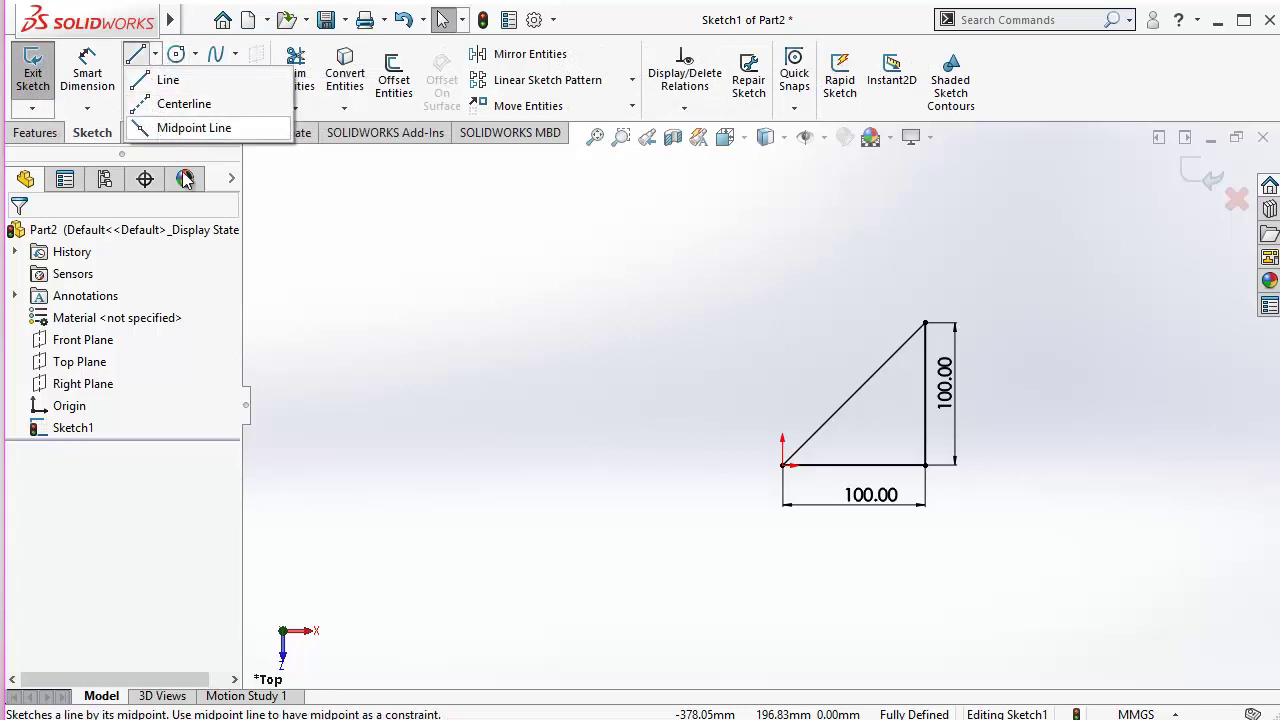
pyautogui.click(190, 128)
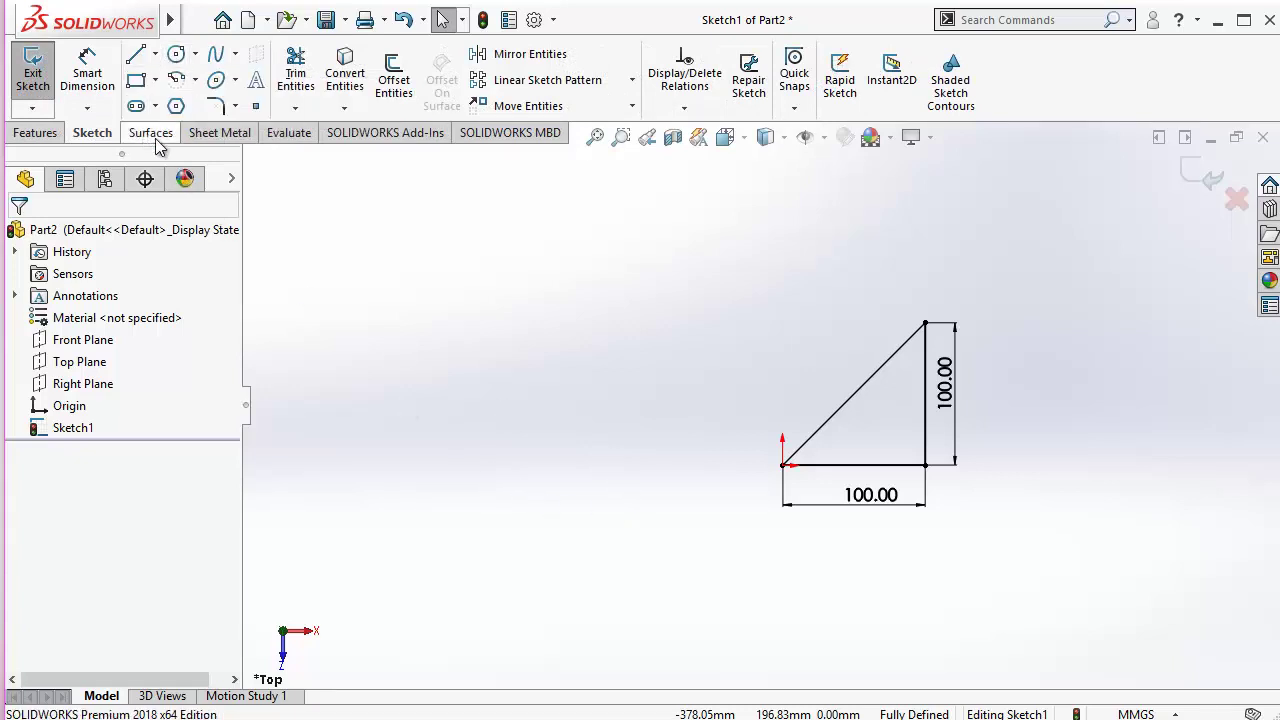
pyautogui.click(784, 466)
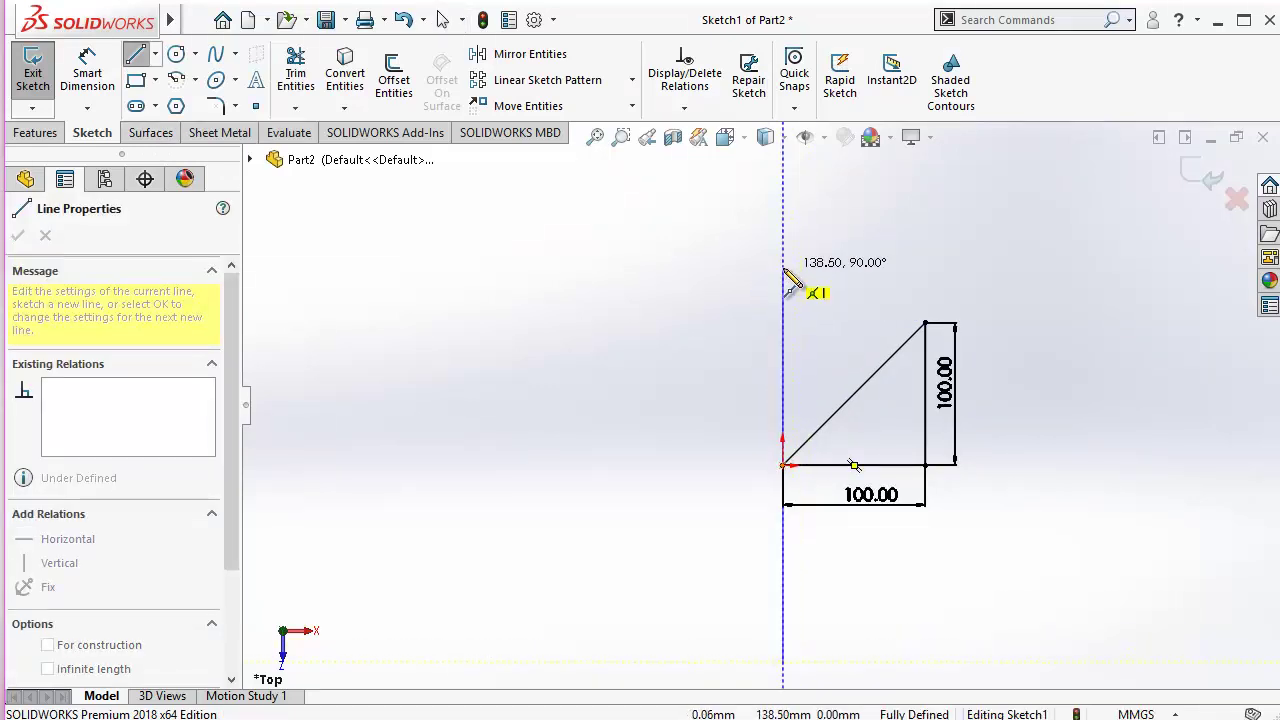
pyautogui.click(783, 268)
pyautogui.press('Escape')
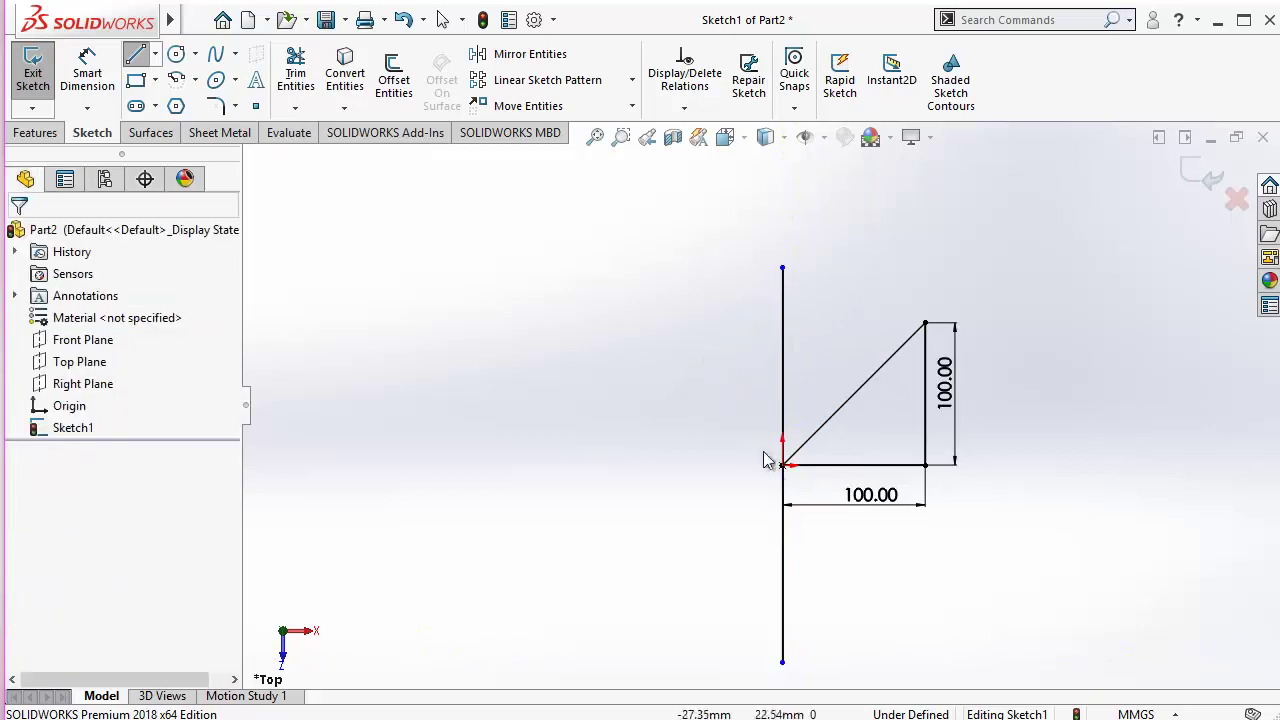
pyautogui.press('Escape')
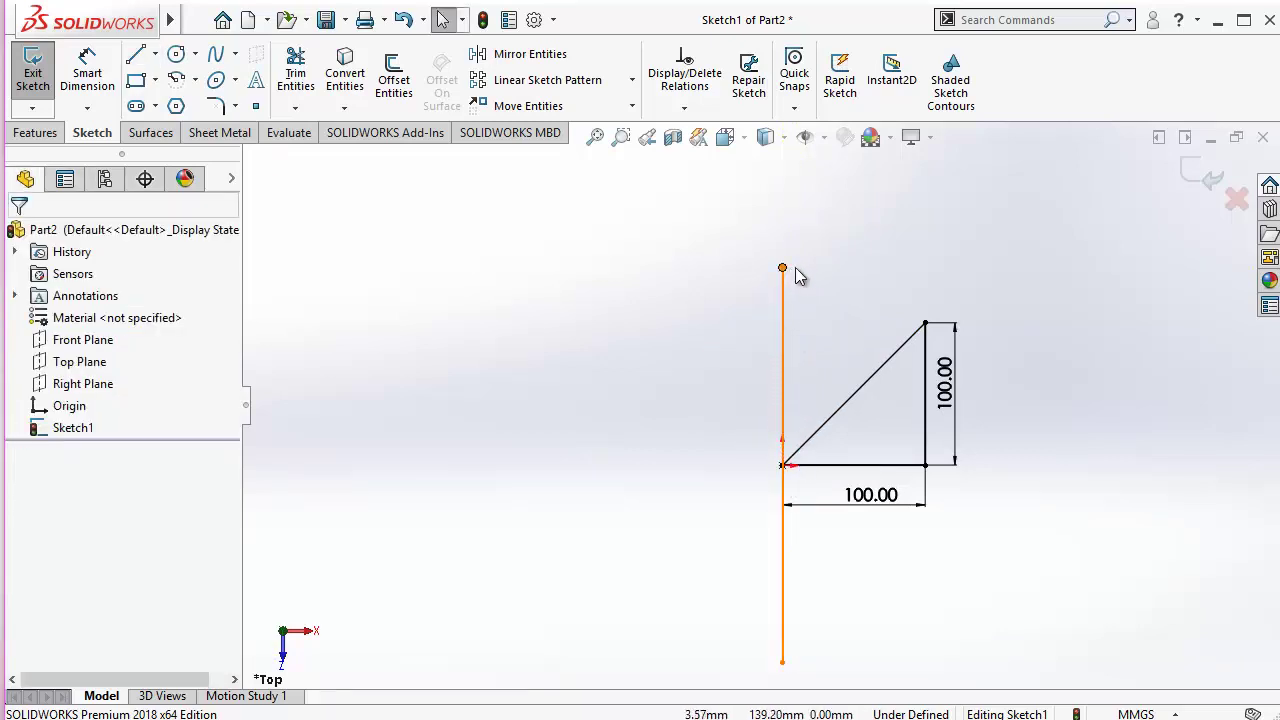
pyautogui.press('z')
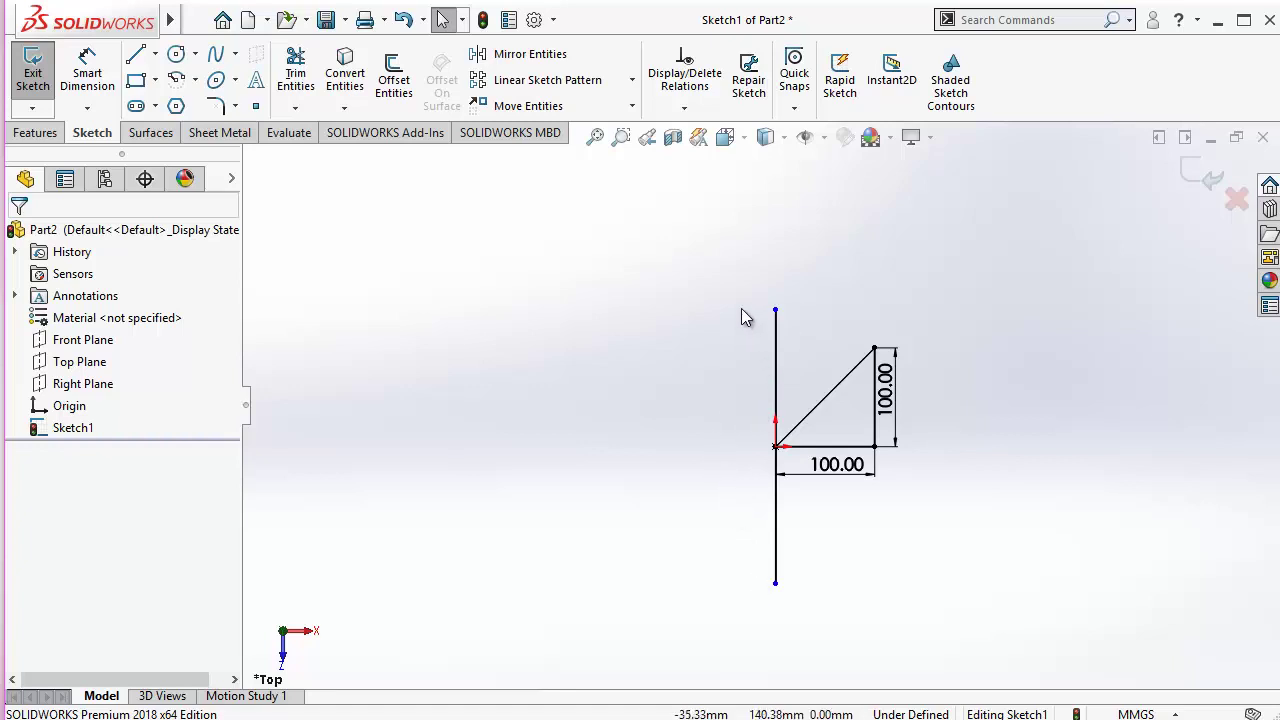
# - Dimension the vertical midpoint line's full length as 200 mm
pyautogui.click(87, 72)
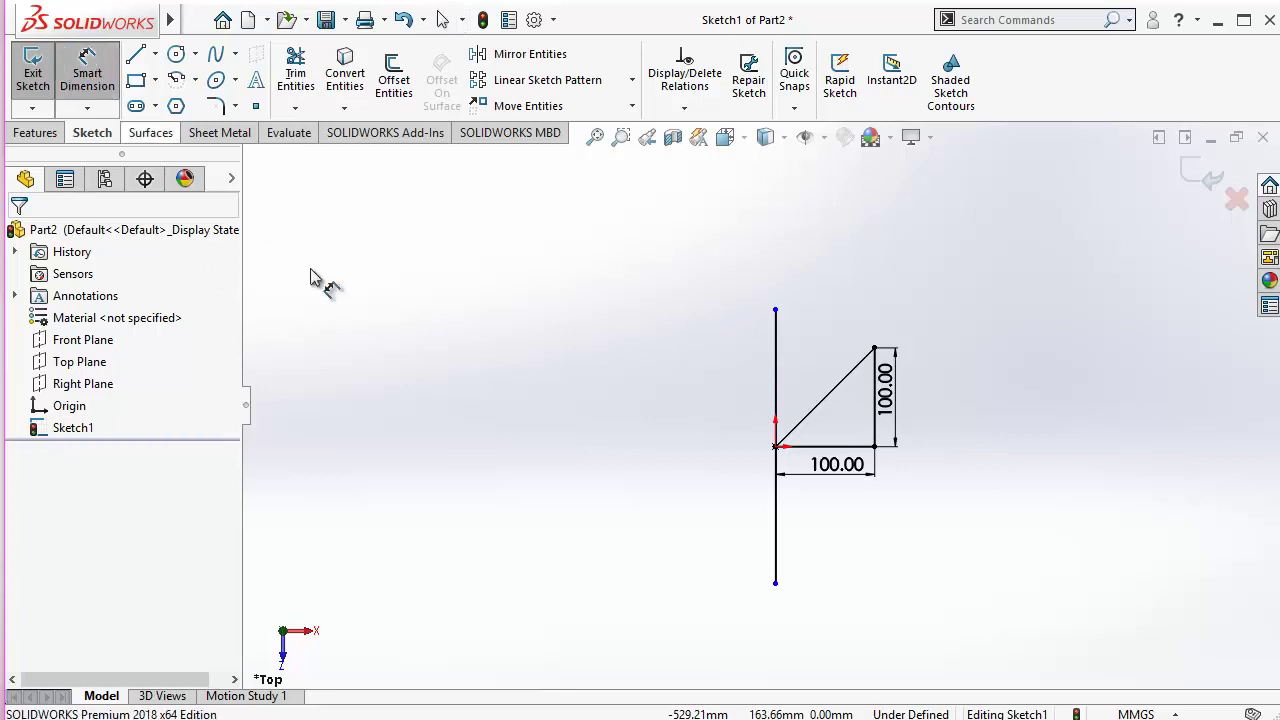
pyautogui.click(781, 384)
pyautogui.click(670, 432)
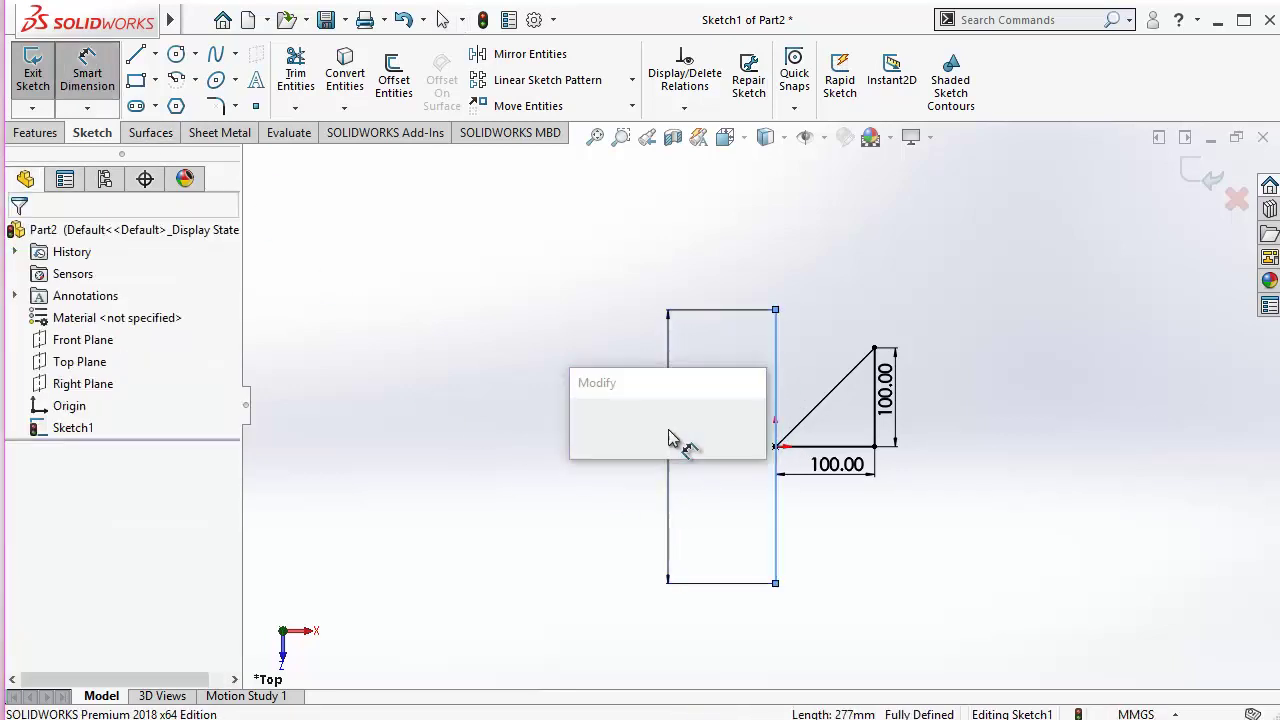
pyautogui.write('200')
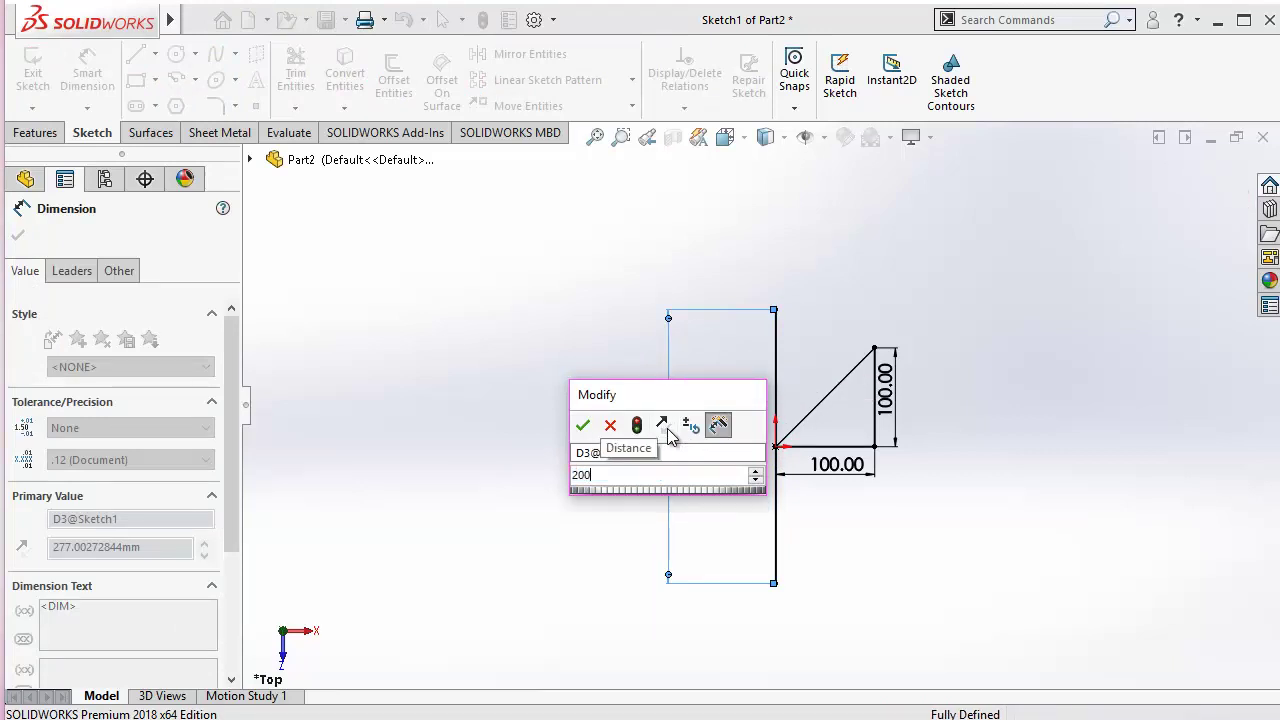
pyautogui.press('Return')
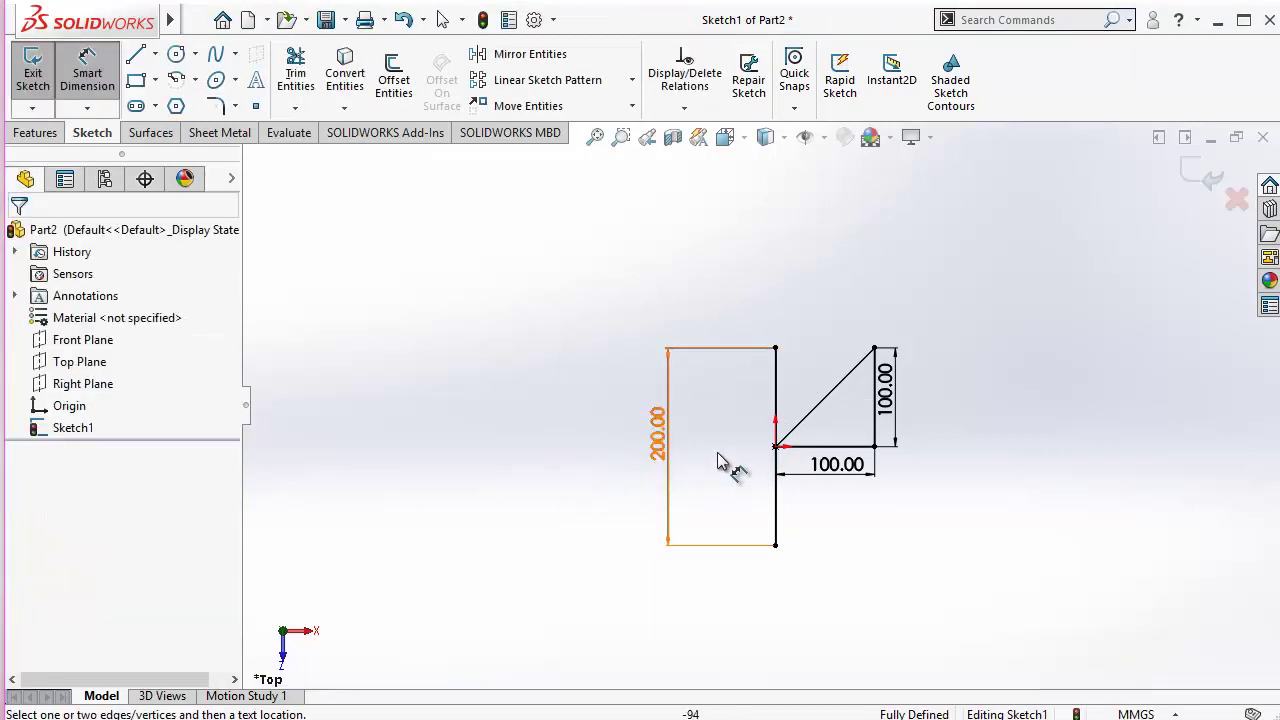
# - Preview dimensions from the origin to the vertical line's upper and lower endpoints to compare both halves, without placing them
pyautogui.scroll(-3, 728, 457)
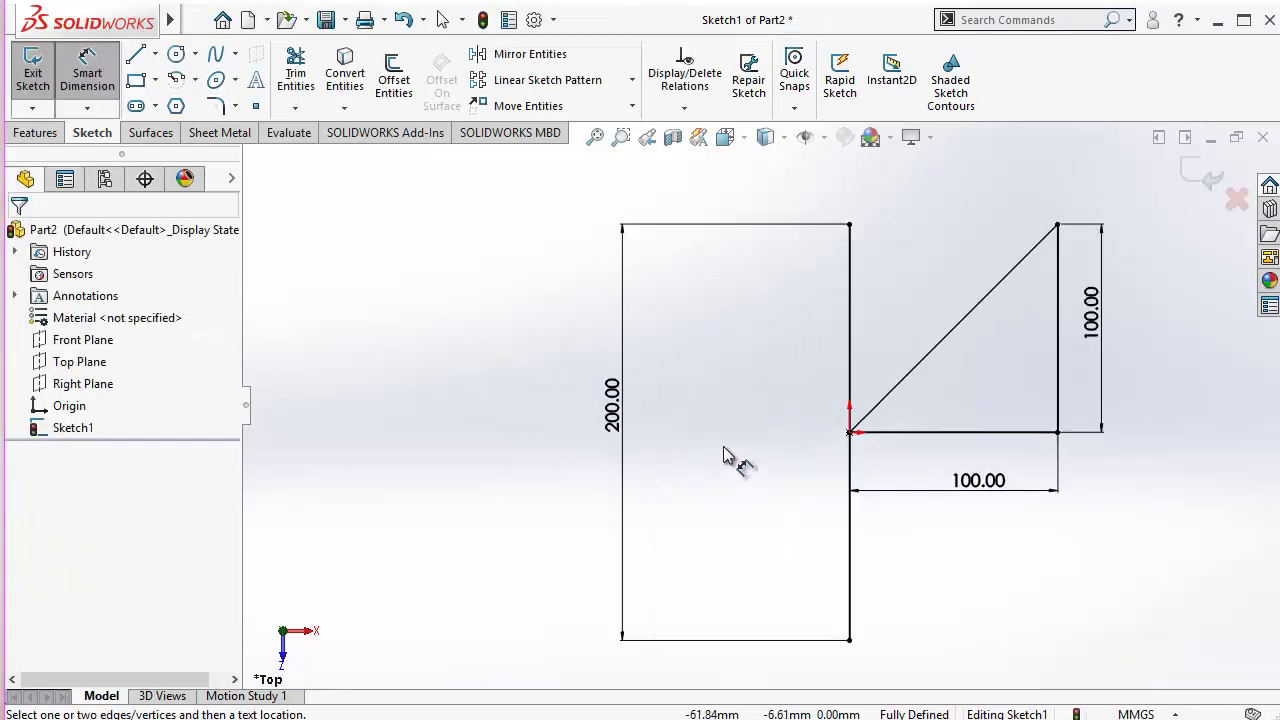
pyautogui.click(850, 432)
pyautogui.click(850, 225)
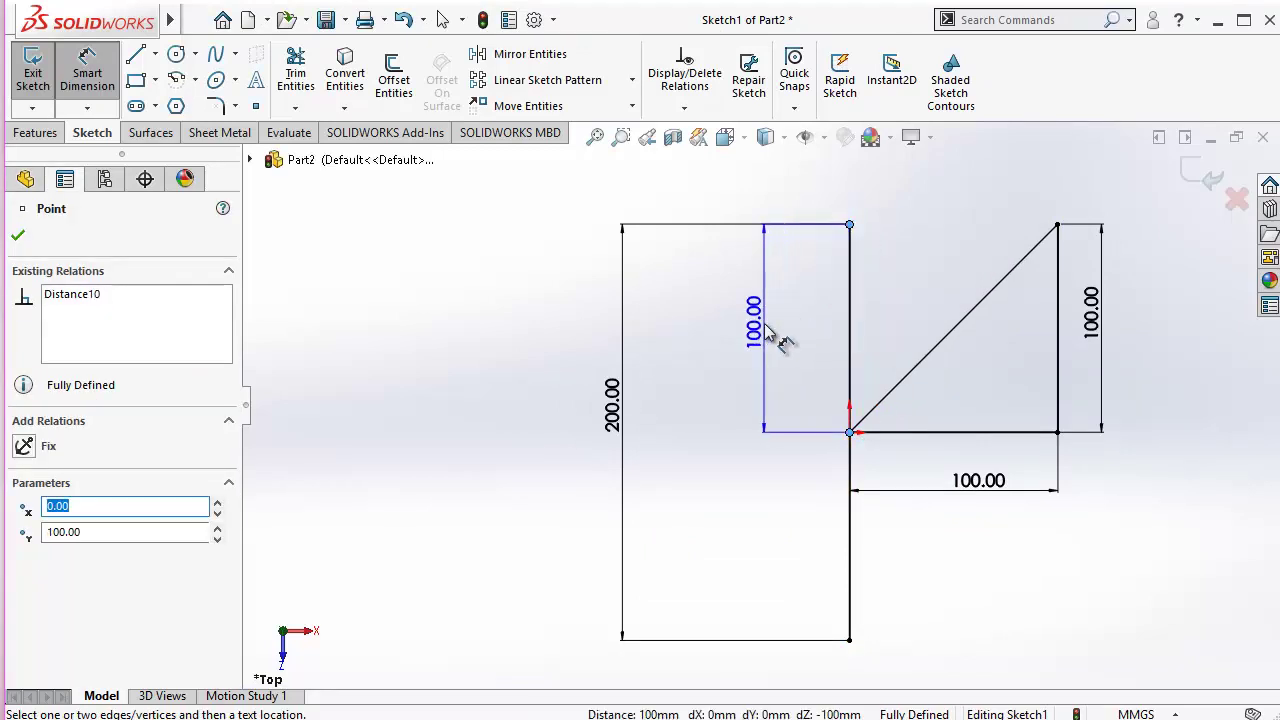
pyautogui.press('Escape')
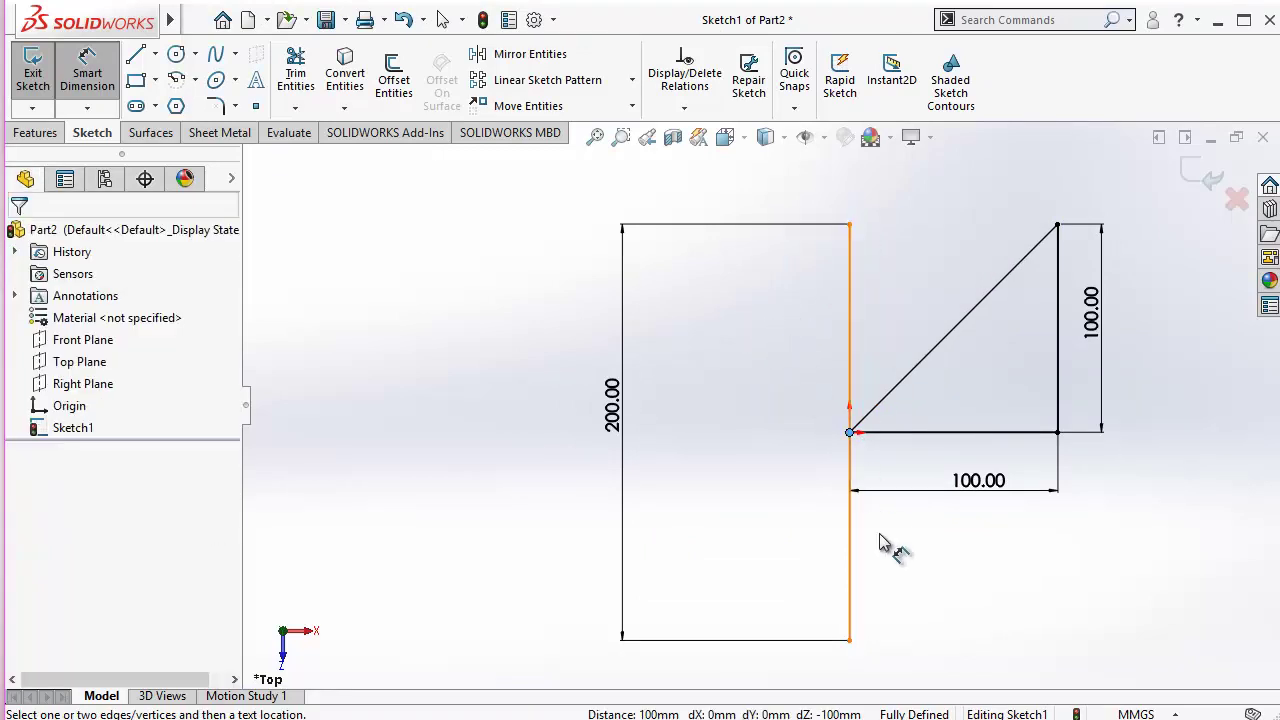
pyautogui.click(850, 640)
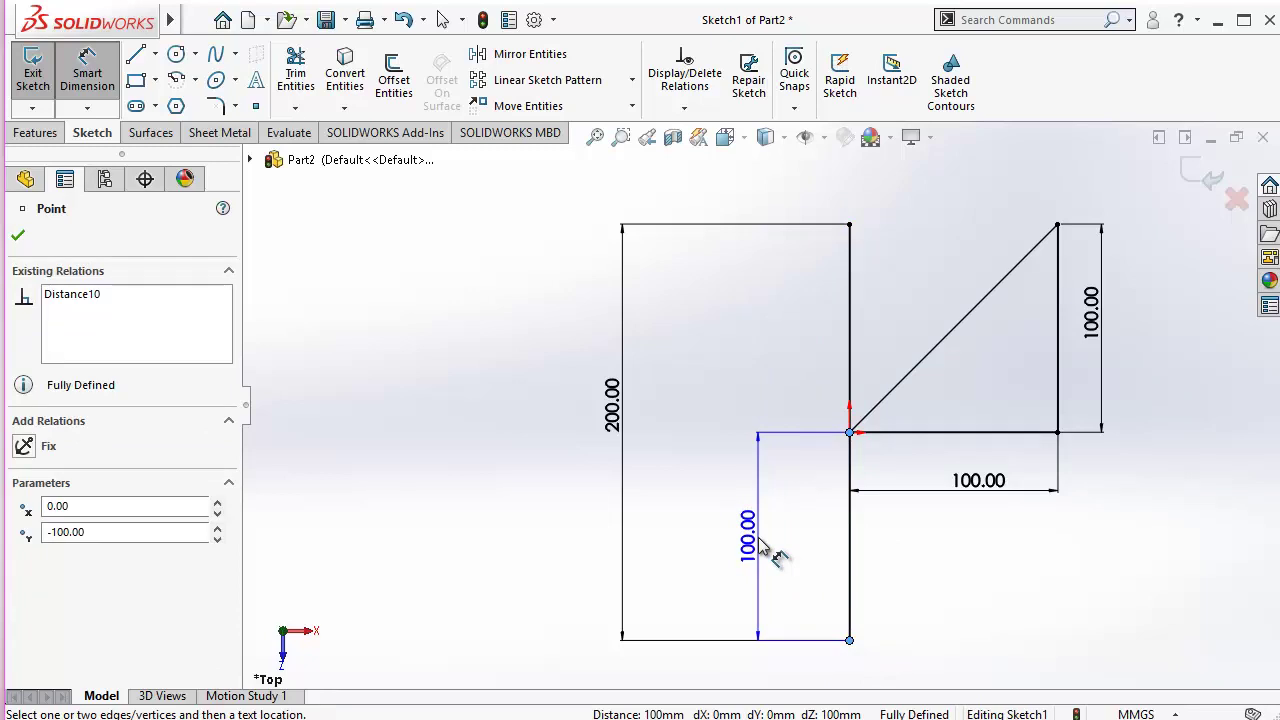
pyautogui.press('Escape')
pyautogui.press('Escape')
# - Delete the vertical midpoint line through the origin
pyautogui.scroll(4, 770, 500)
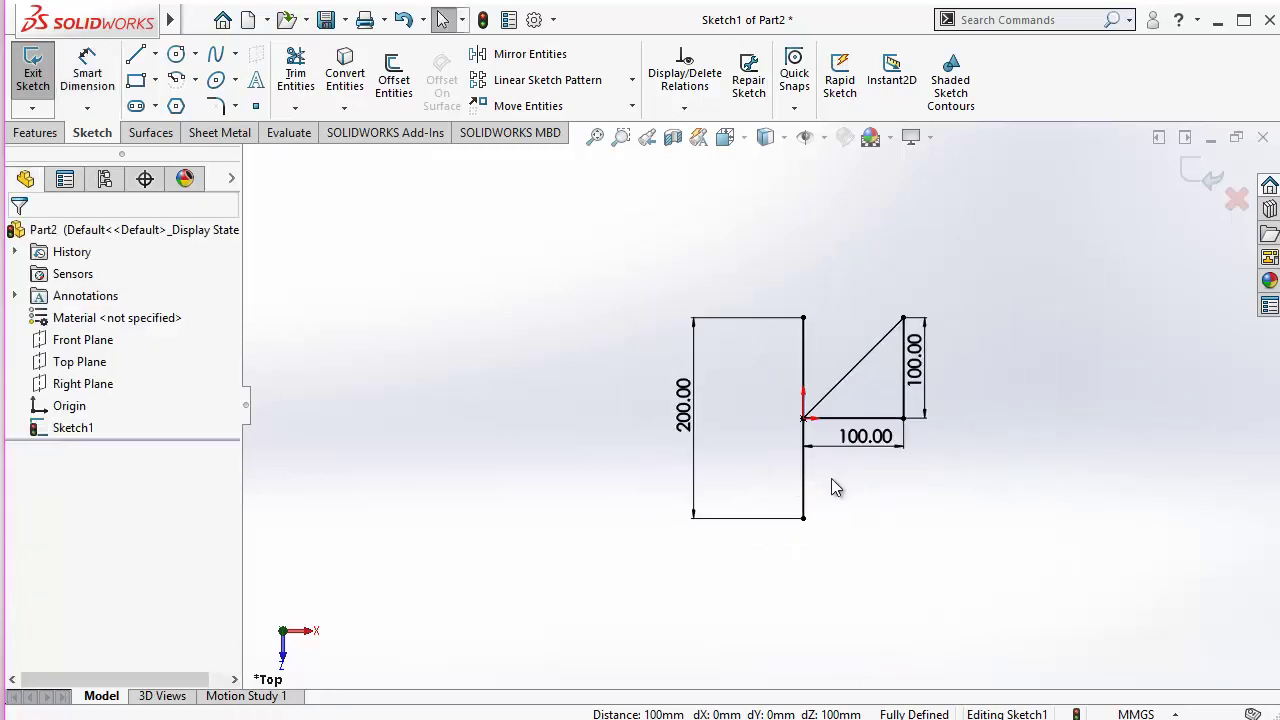
pyautogui.click(799, 477)
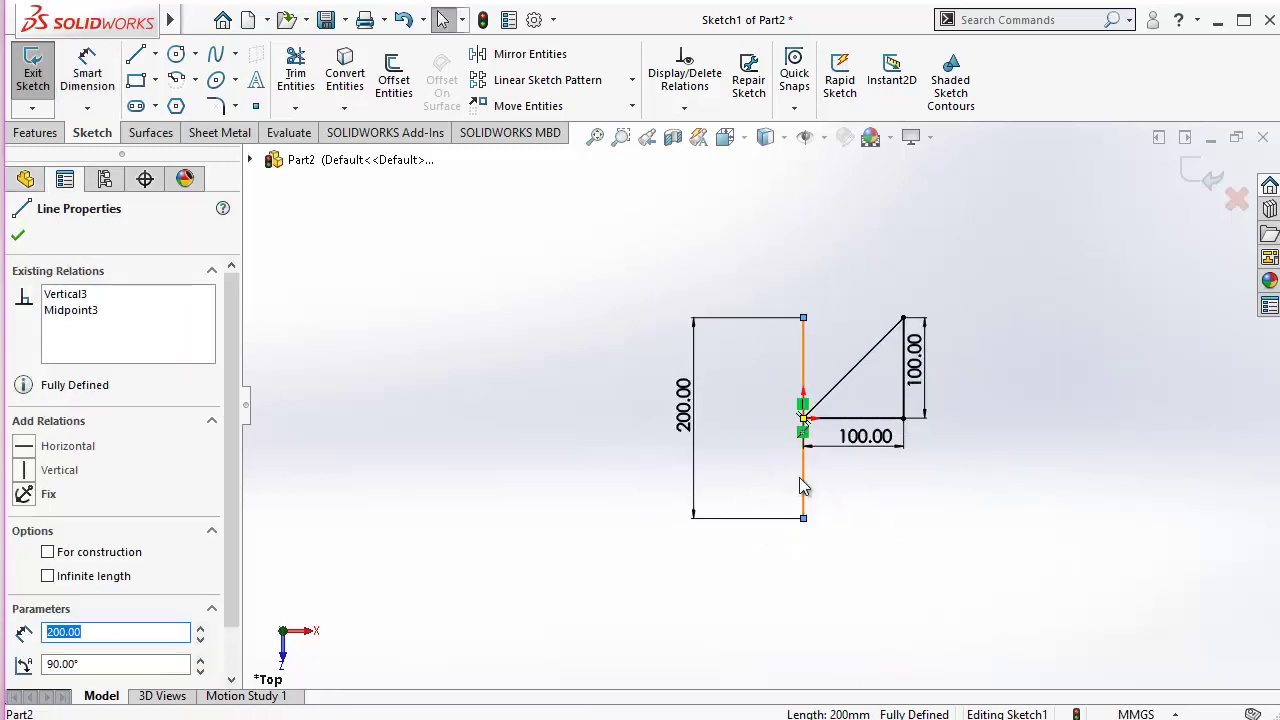
pyautogui.press('Delete')
pyautogui.click(533, 376)
# - Box-select the leftover midpoint at the origin and delete it, keeping only the dimensioned triangle
pyautogui.scroll(5, 803, 425)
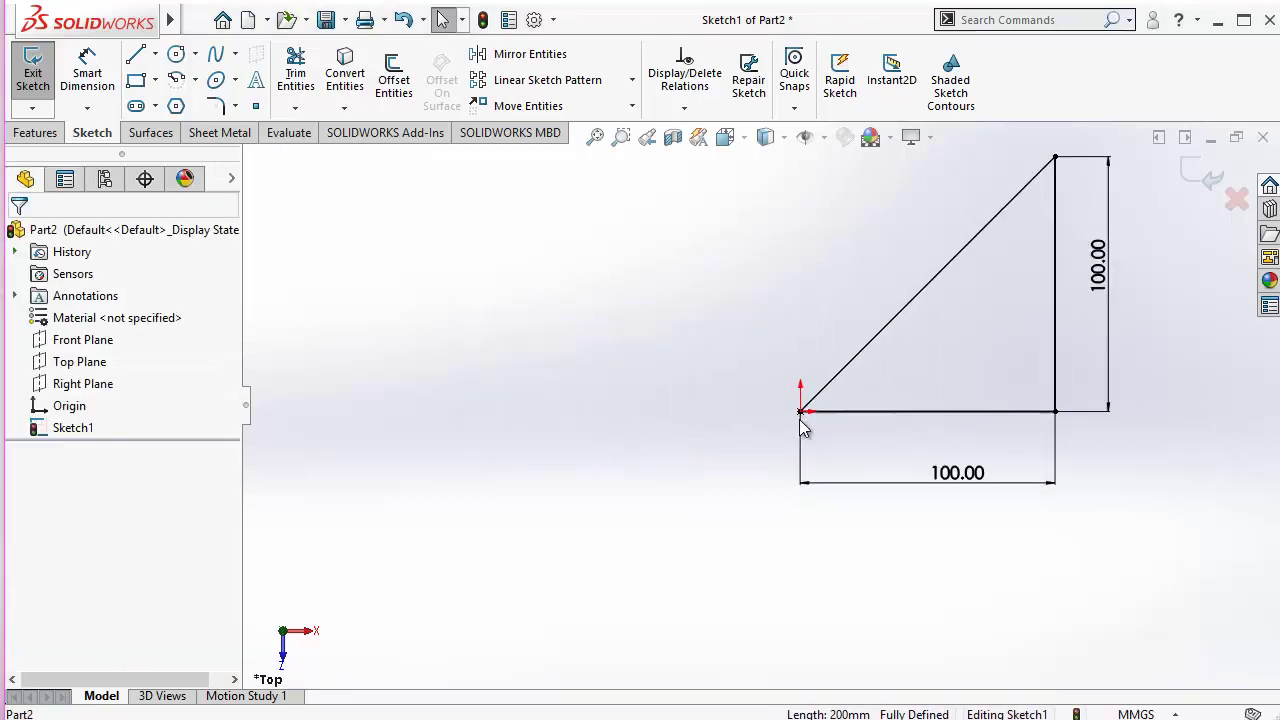
pyautogui.scroll(3, 803, 425)
pyautogui.moveTo(712, 354); pyautogui.dragTo(819, 449)
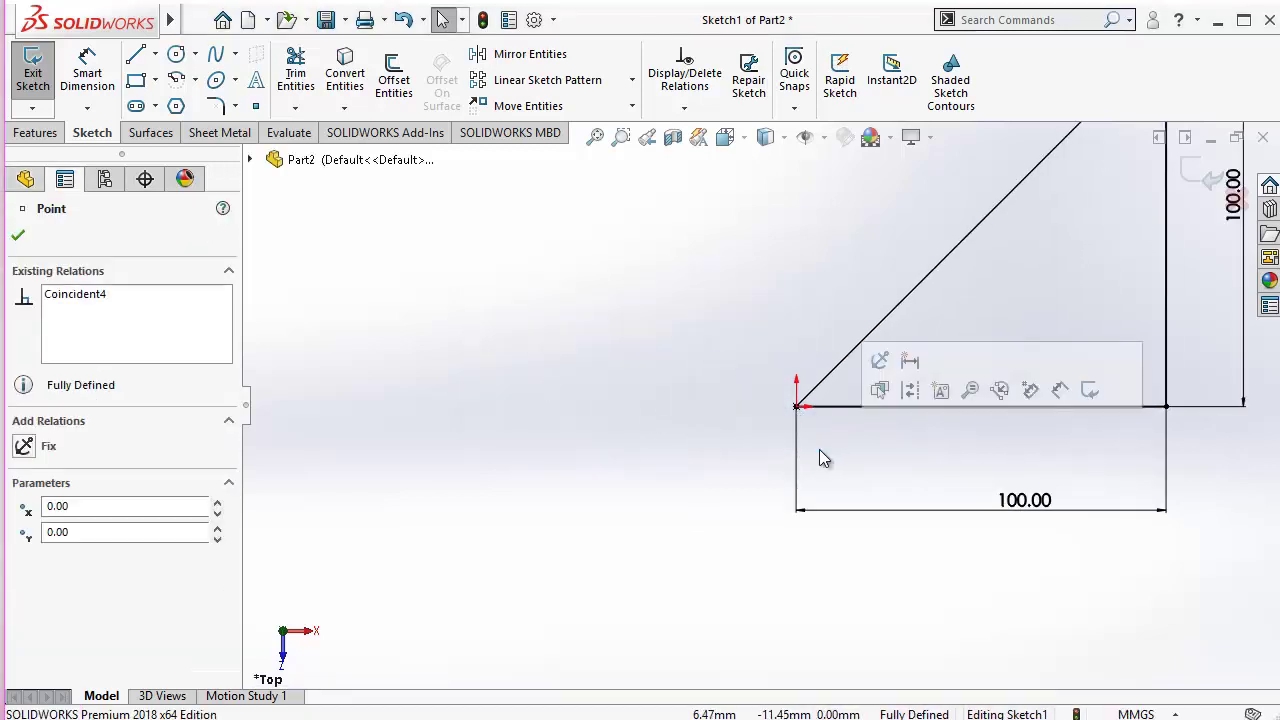
pyautogui.scroll(3, 810, 438)
pyautogui.click(786, 409)
pyautogui.scroll(-5, 800, 399)
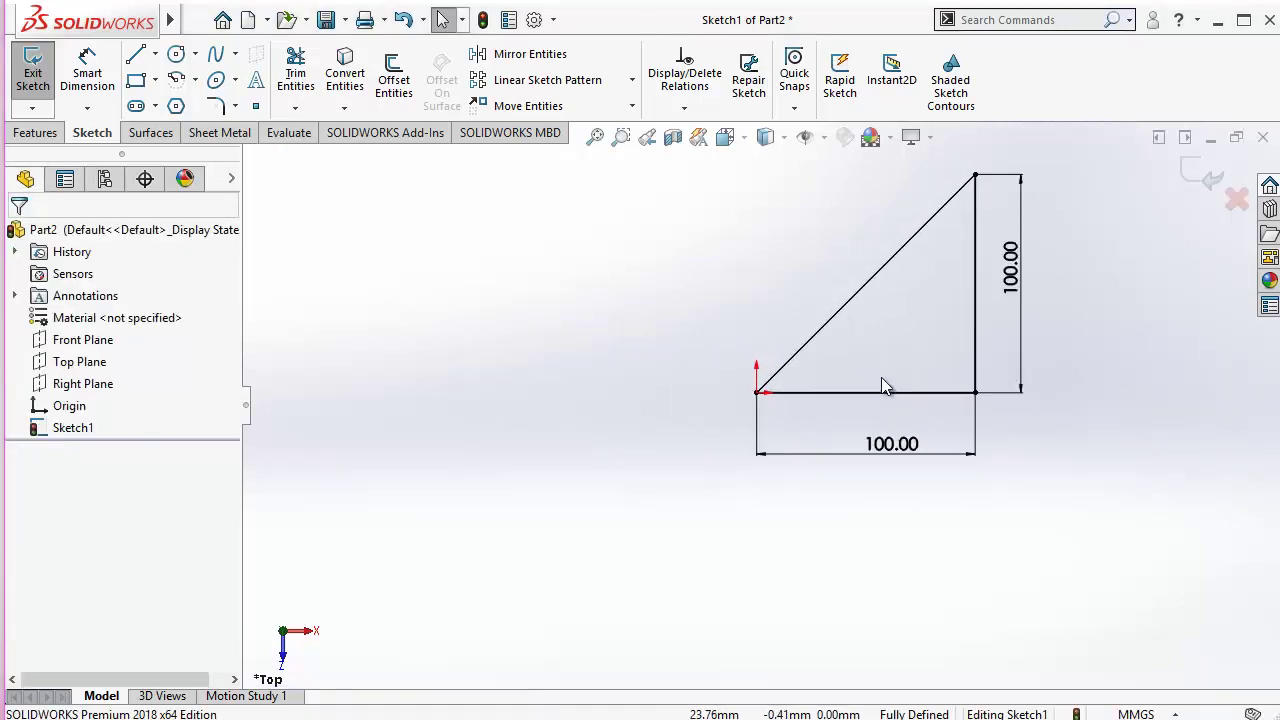
pyautogui.scroll(-5, 760, 370)
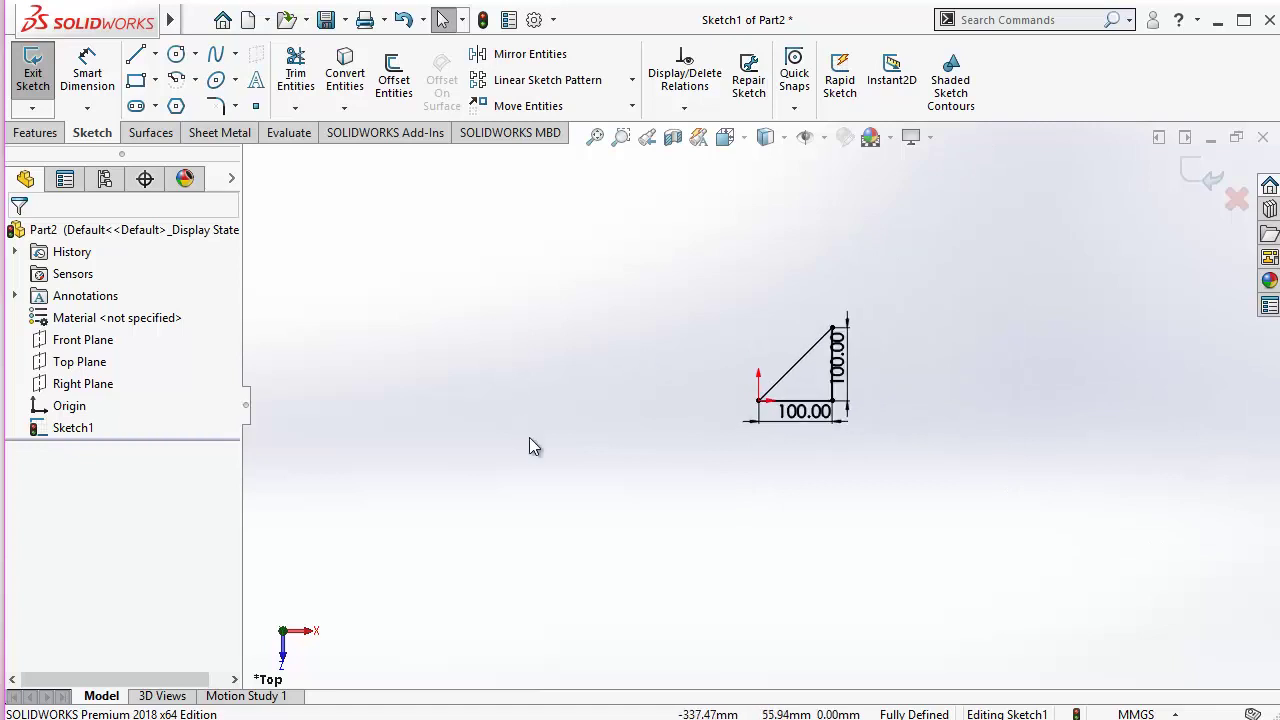